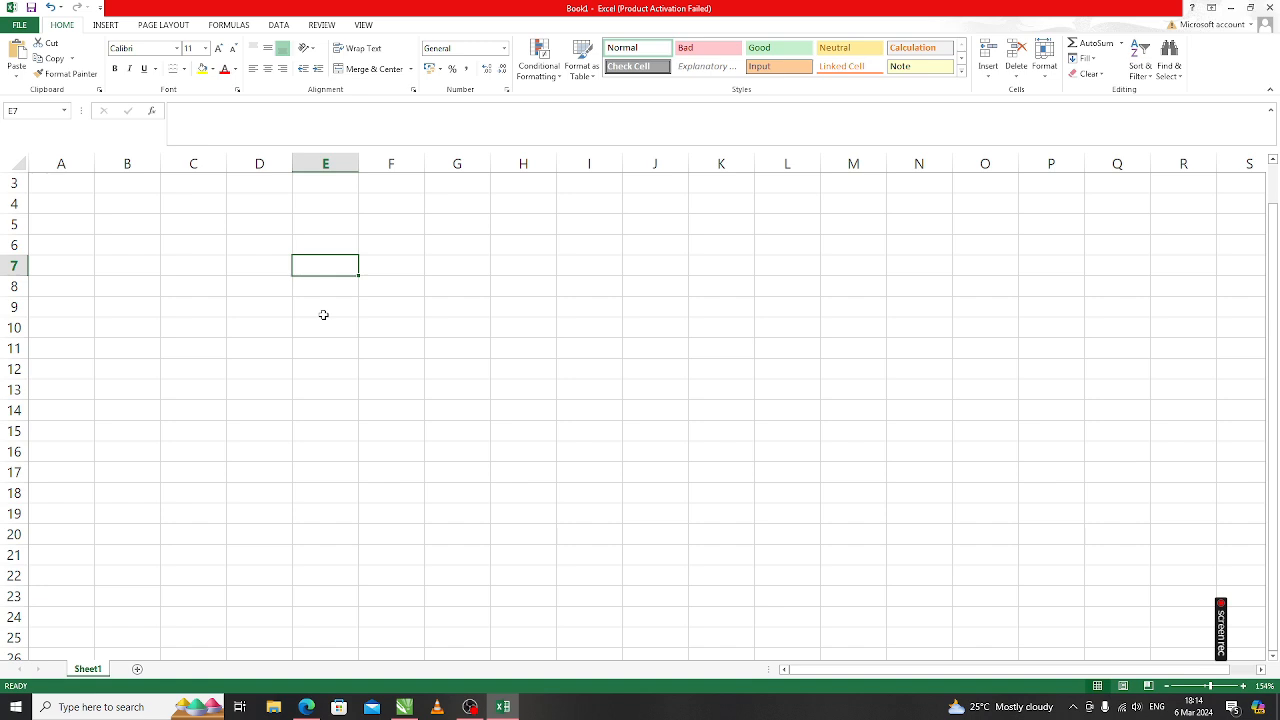
Step: Calculate the factorial of 4 in cell E7 with the formula =FACT(4)
{"action": "type", "text": "="}
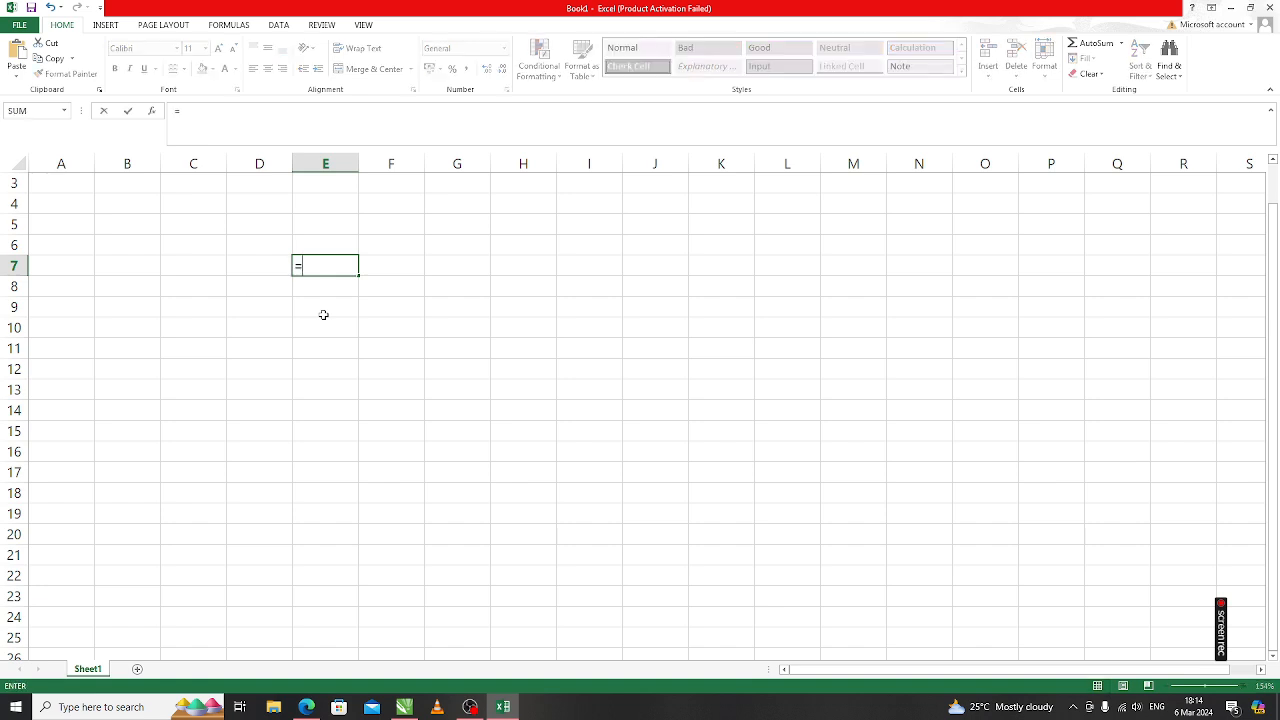
{"action": "type", "text": "f"}
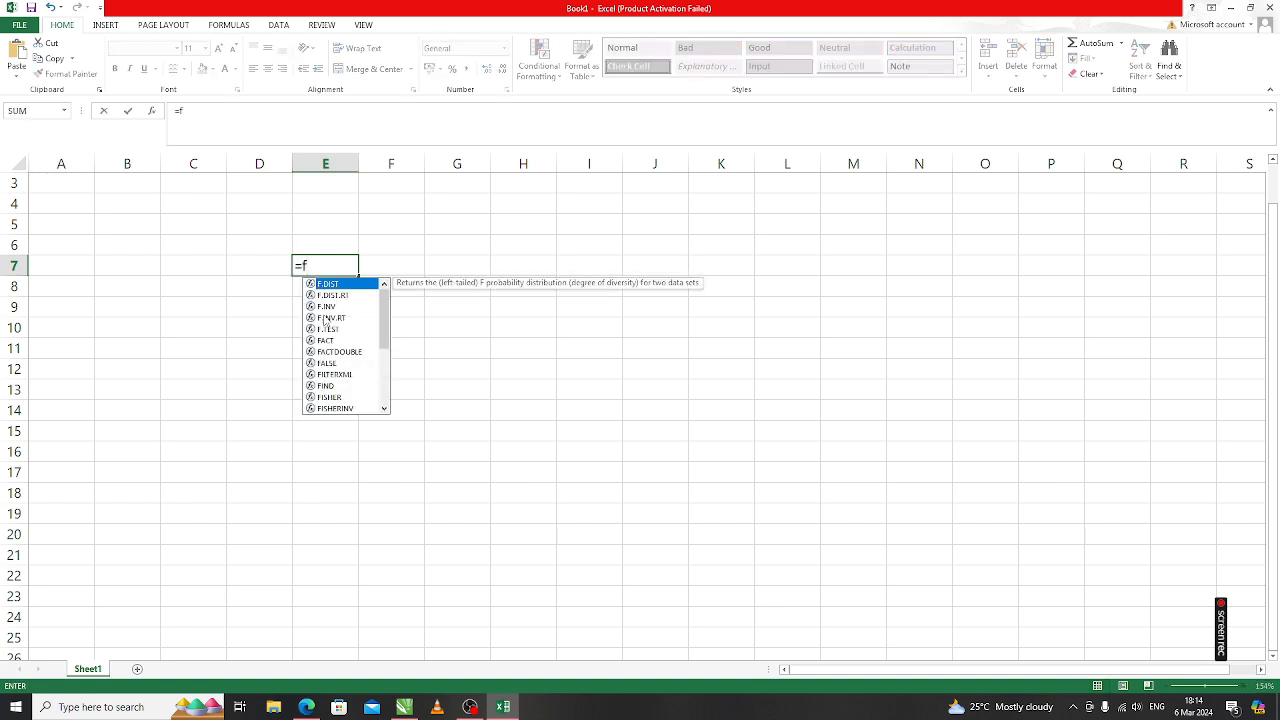
{"action": "type", "text": "act"}
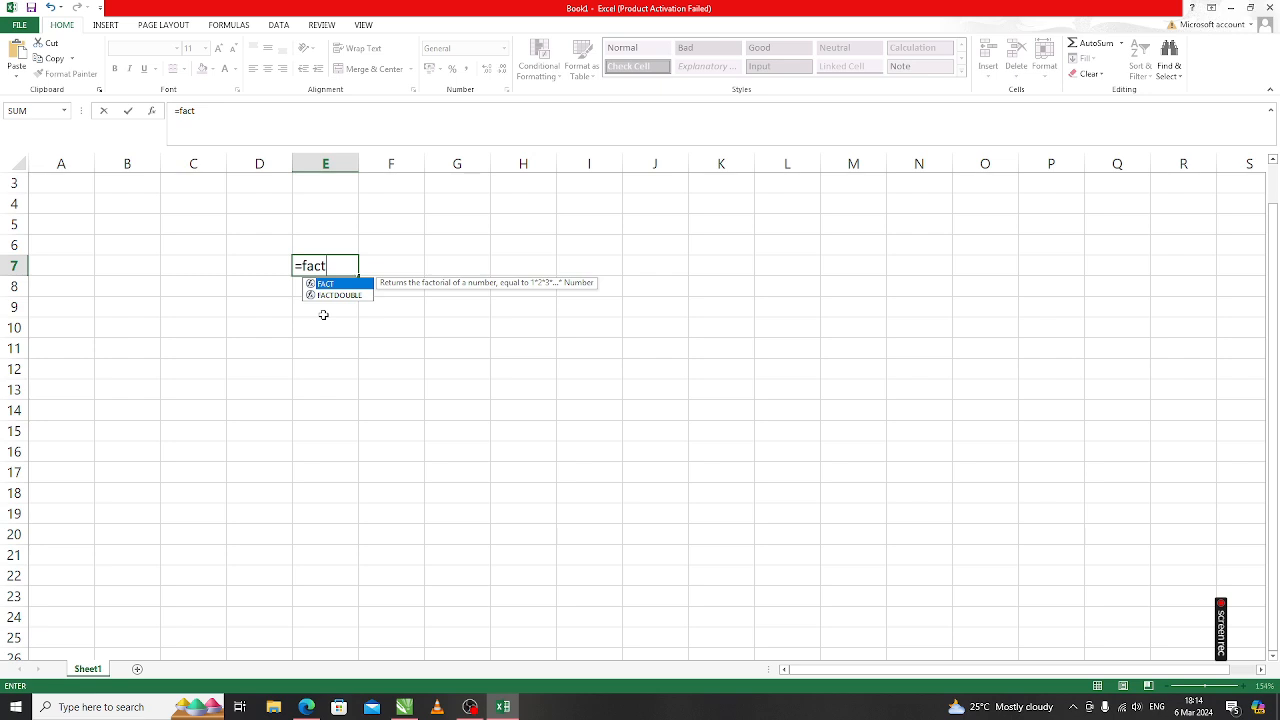
{"action": "type", "text": "("}
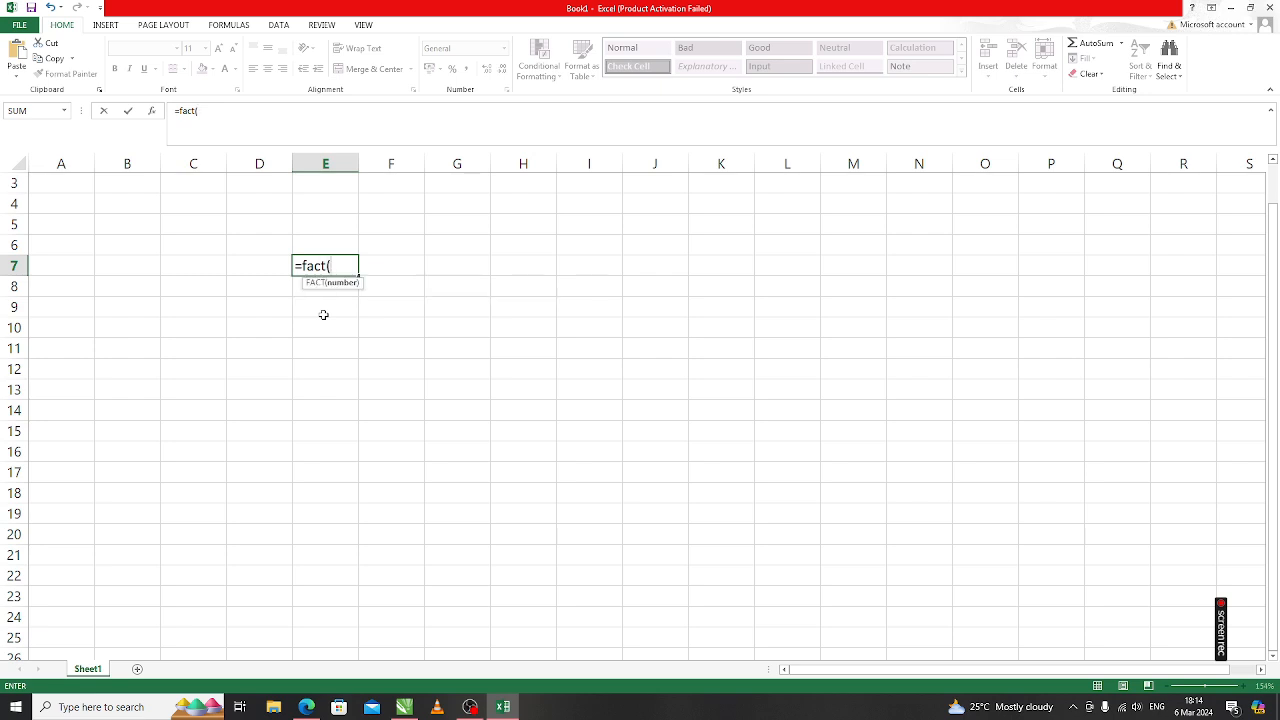
{"action": "key", "text": "BackSpace"}
{"action": "key", "text": "Tab"}
{"action": "type", "text": "4"}
{"action": "type", "text": ")"}
{"action": "key", "text": "Return"}
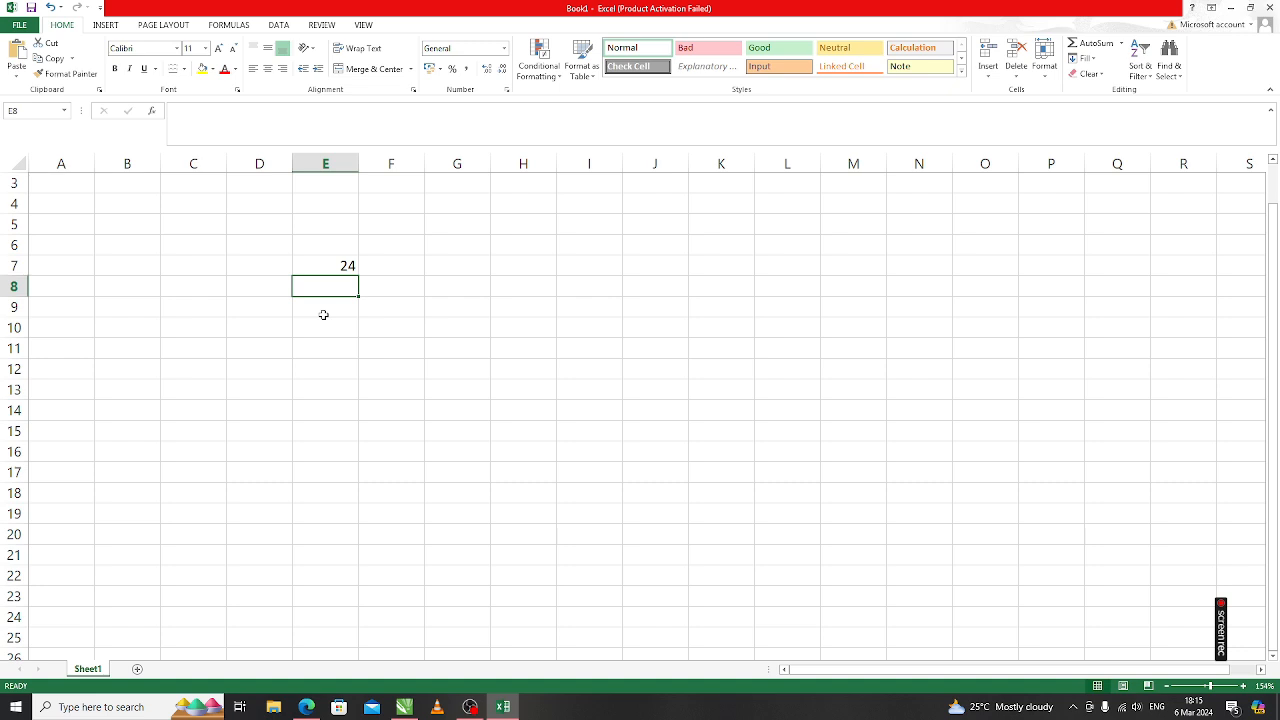
Step: Round 7 to the nearest even integer in cell E8 with the formula =EVEN(7)
{"action": "type", "text": "="}
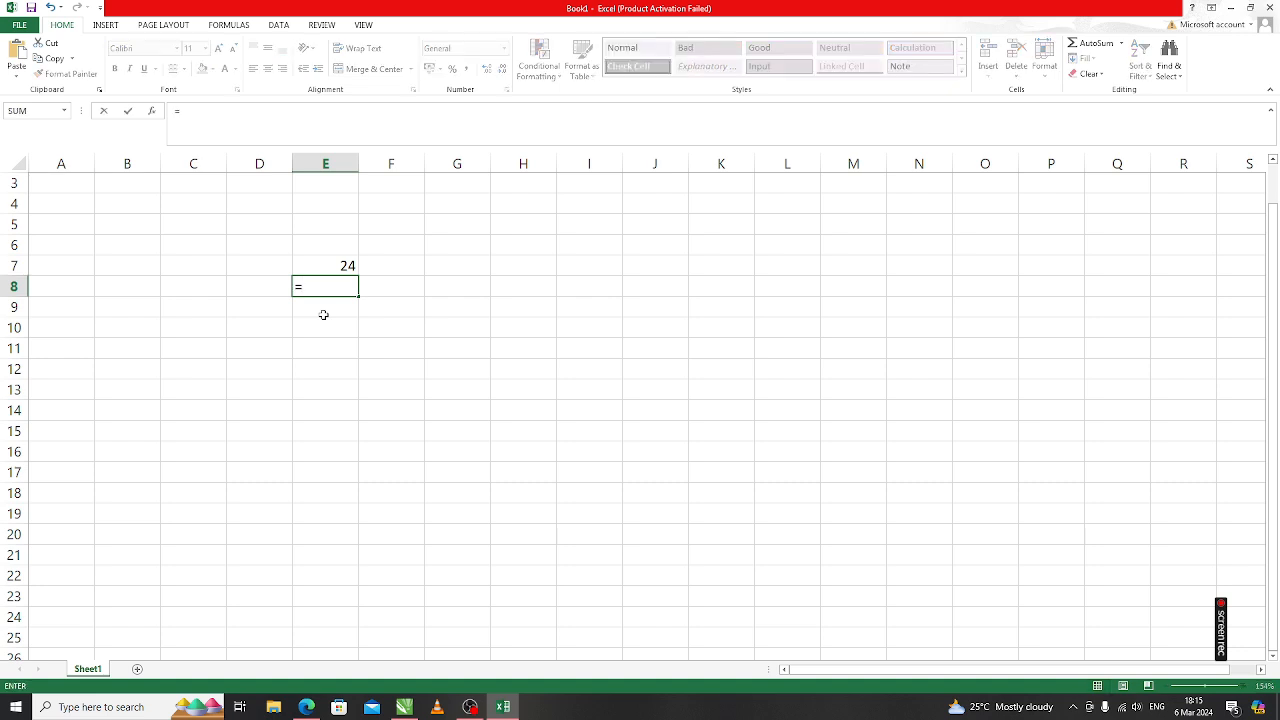
{"action": "type", "text": "eve"}
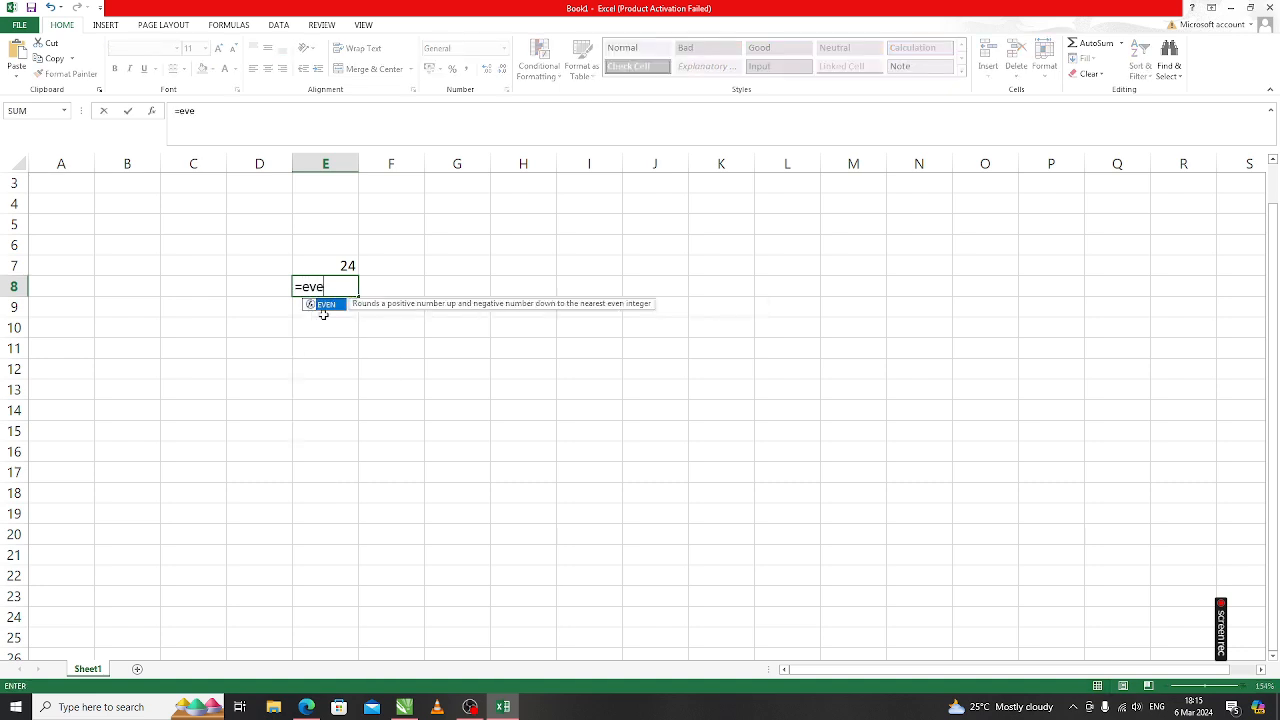
{"action": "key", "text": "Tab"}
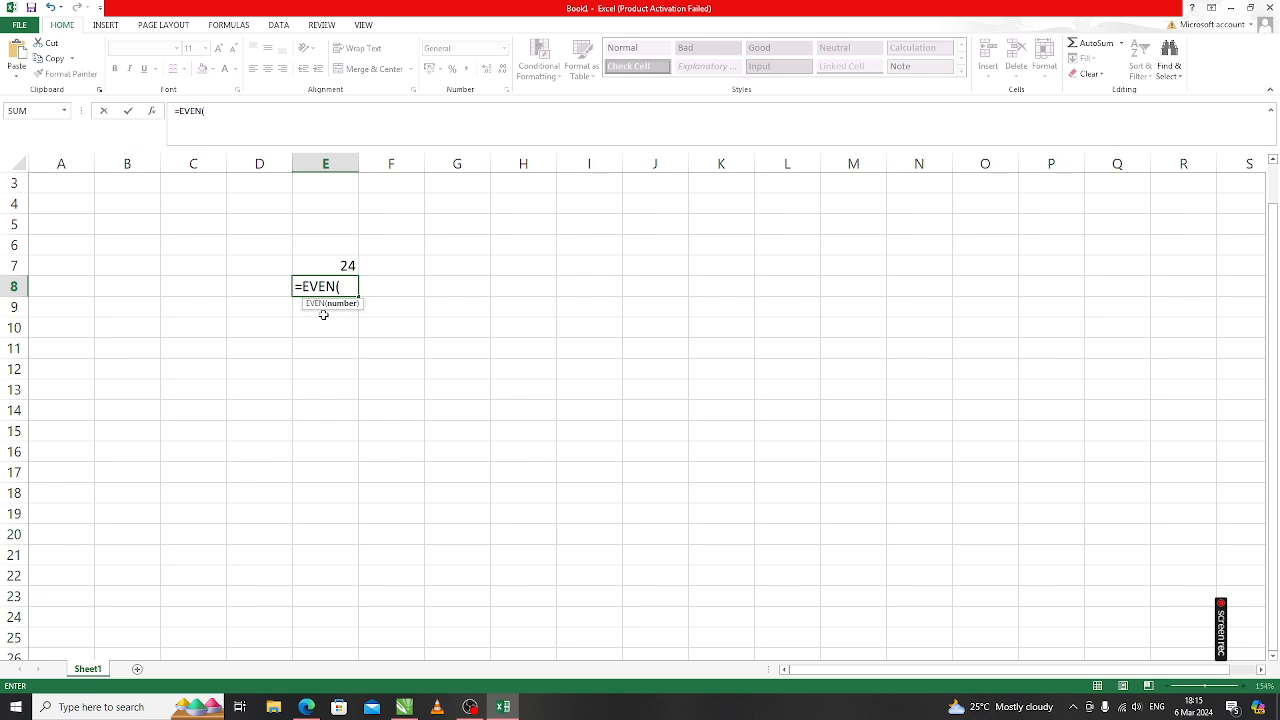
{"action": "type", "text": "7)"}
{"action": "key", "text": "Return"}
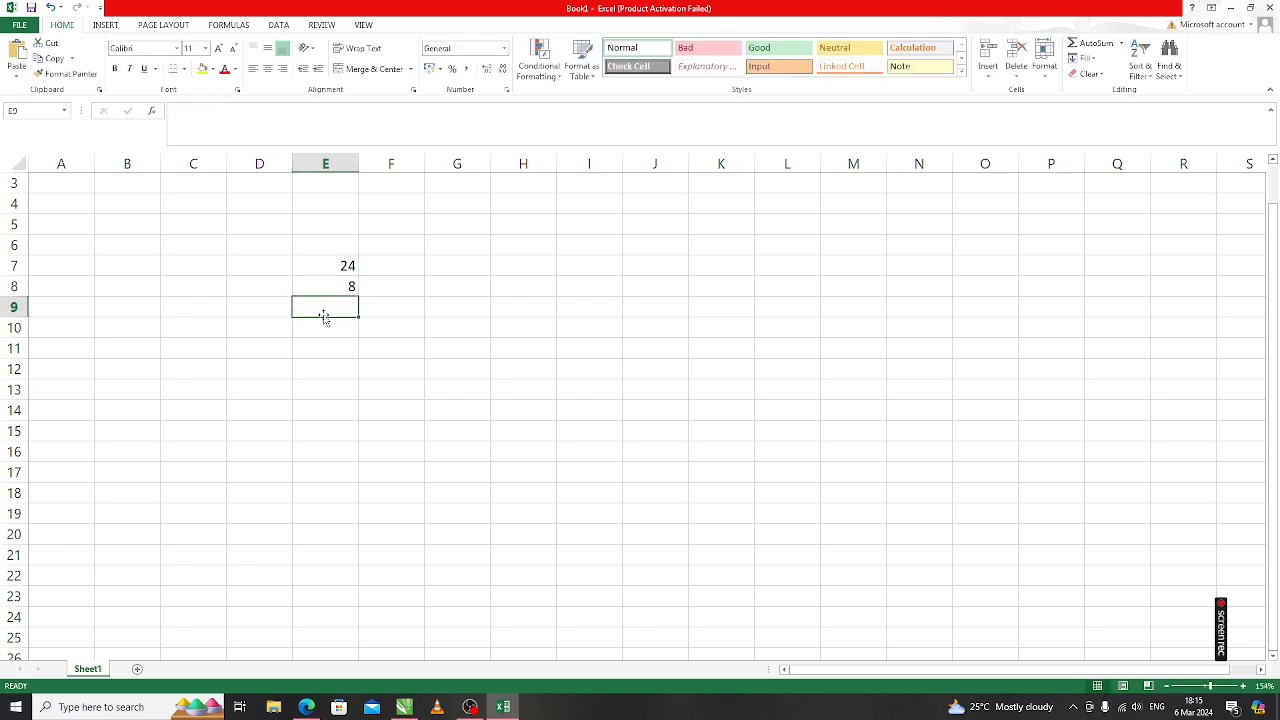
Step: Apply the EVEN function to the number 2 in cell E9
{"action": "type", "text": "="}
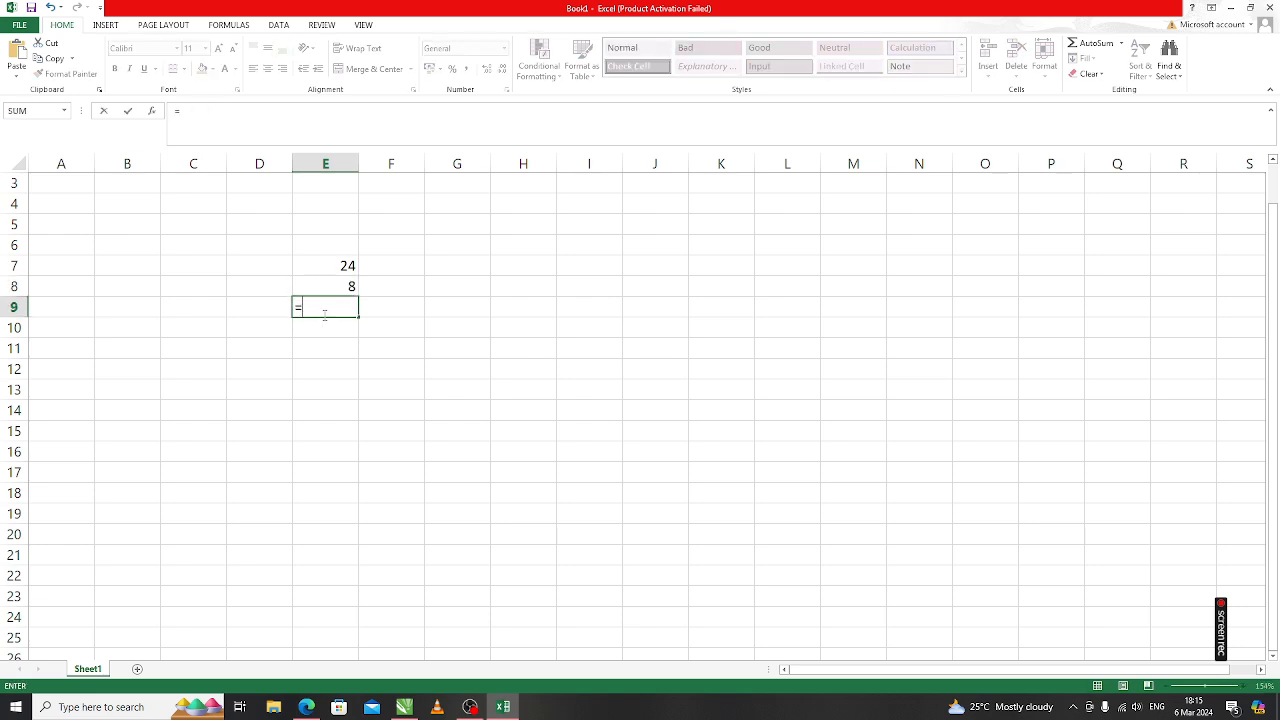
{"action": "type", "text": "even"}
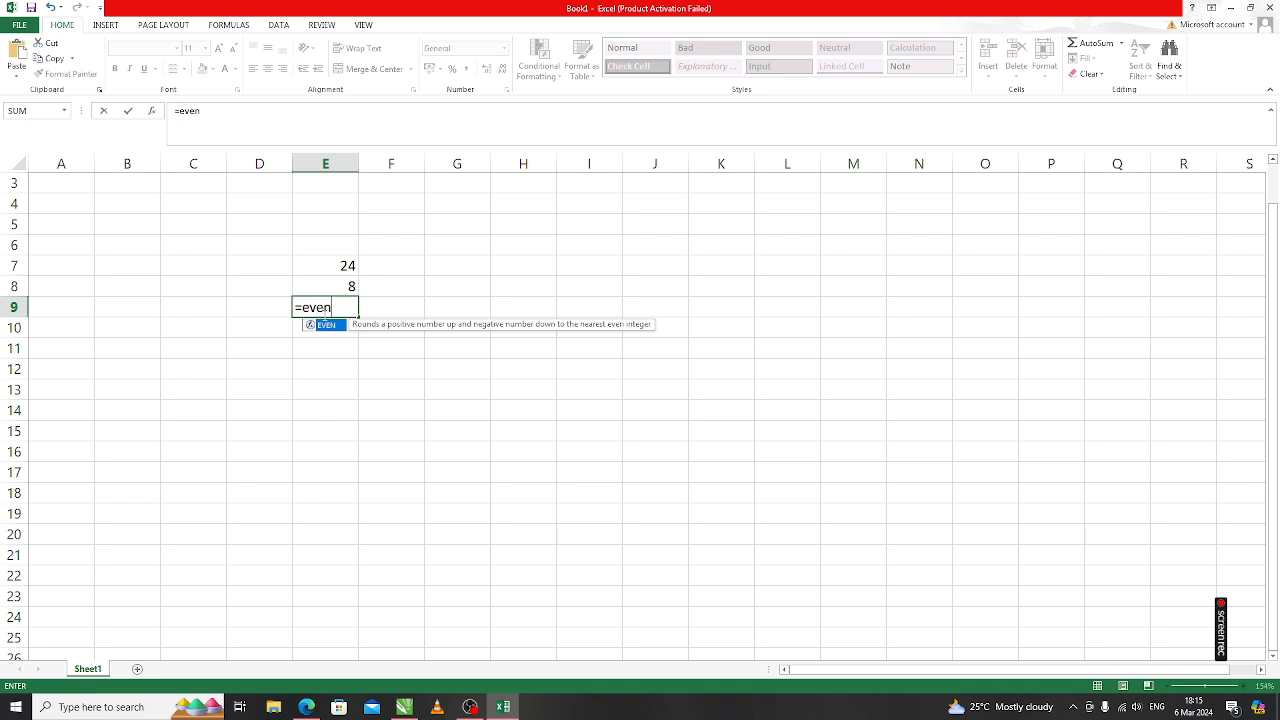
{"action": "key", "text": "Tab"}
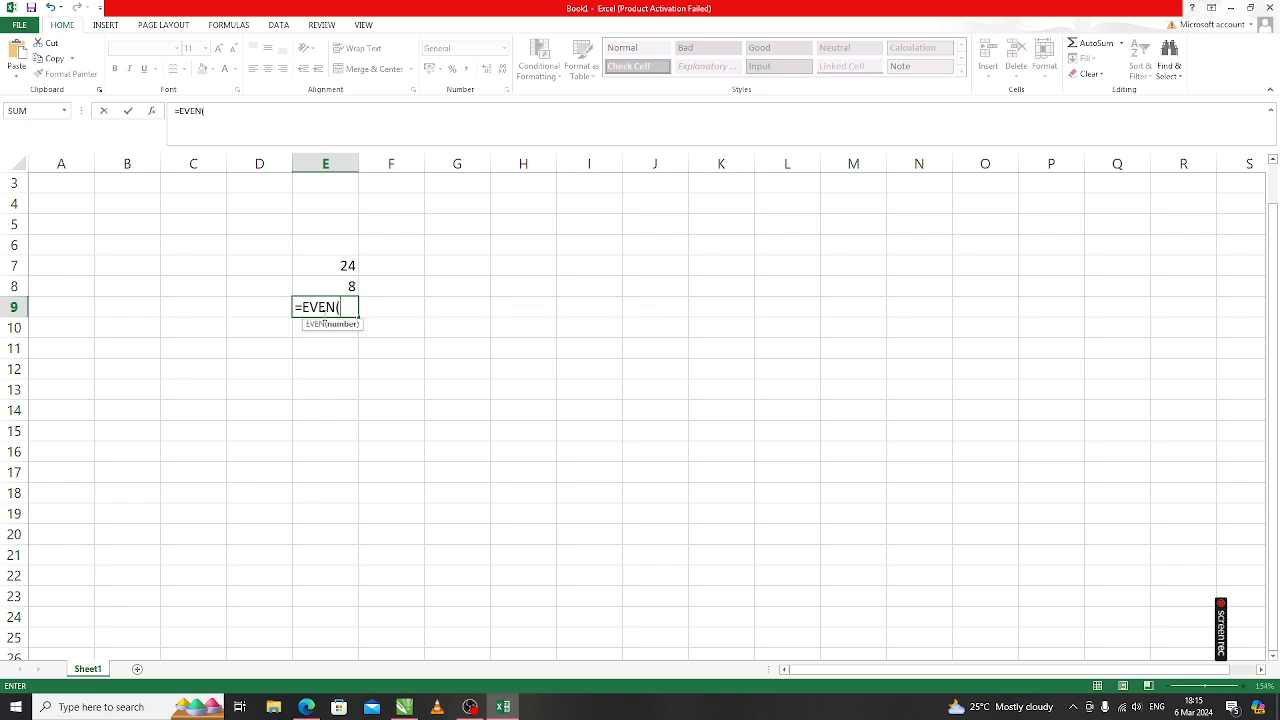
{"action": "type", "text": "2"}
{"action": "key", "text": "Return"}
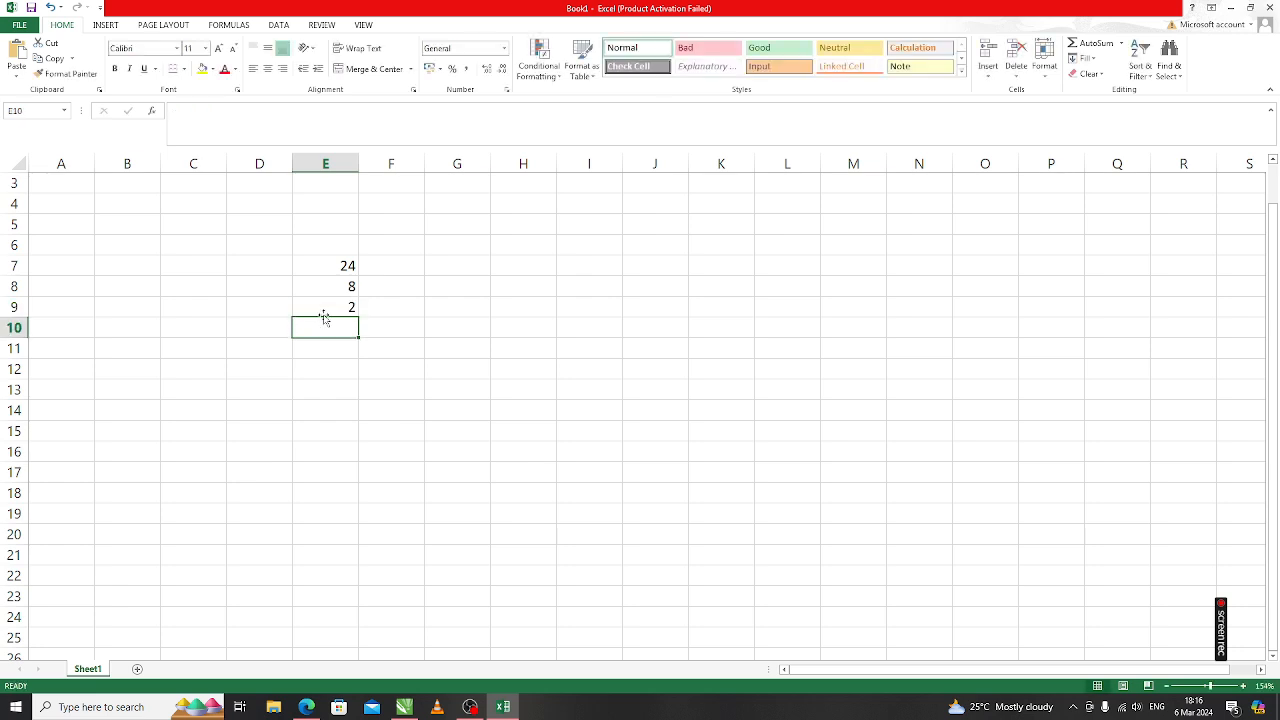
Step: Round 8 to the nearest odd integer in cell E10 using the ODD function
{"action": "type", "text": "=o"}
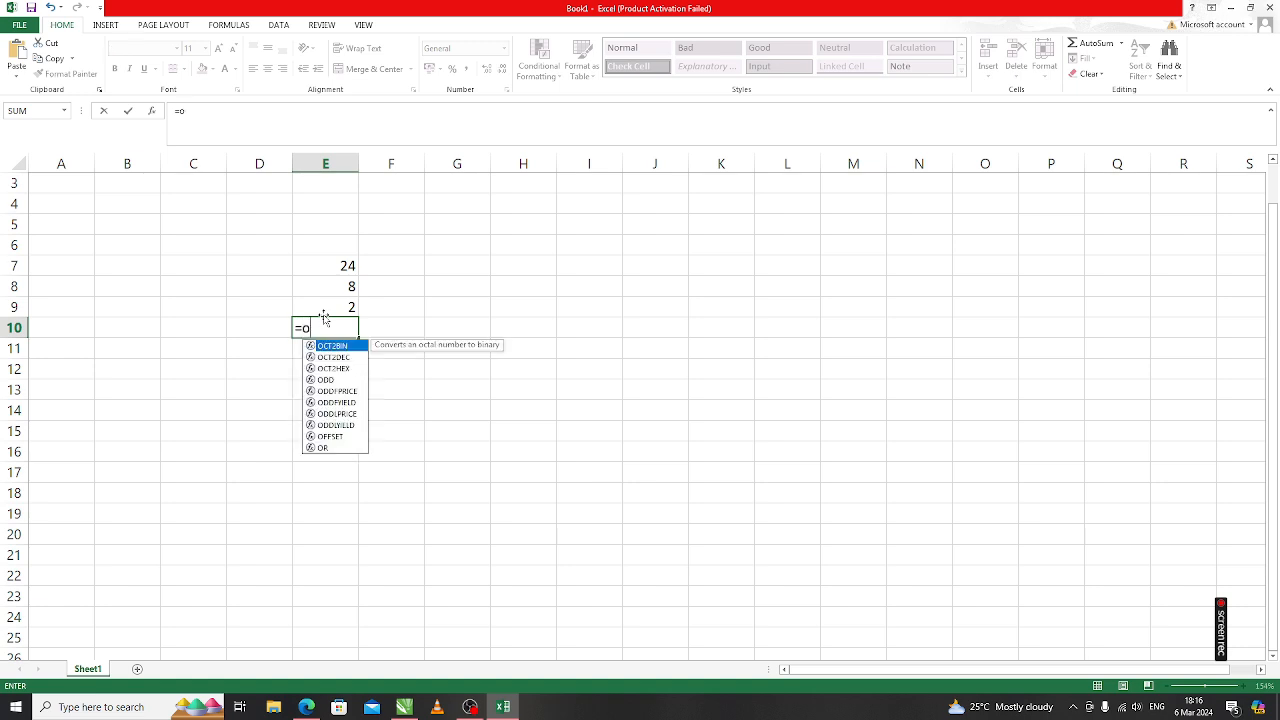
{"action": "type", "text": "dd"}
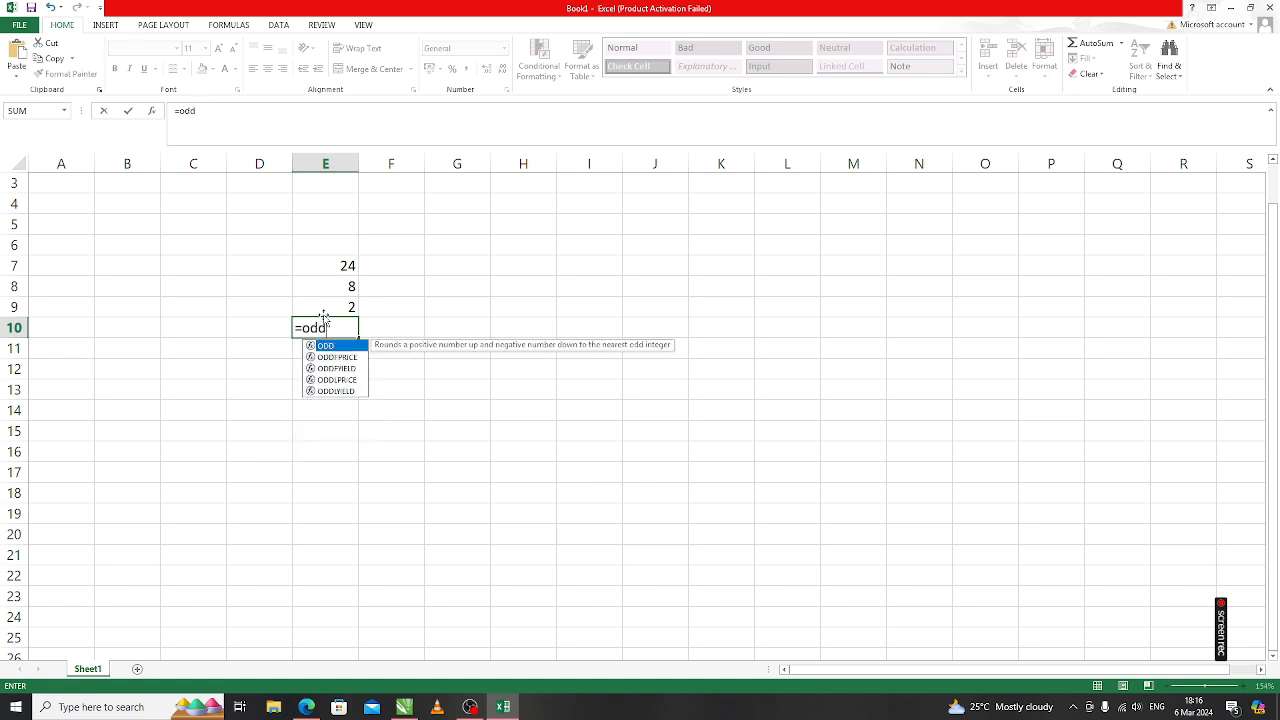
{"action": "key", "text": "Tab"}
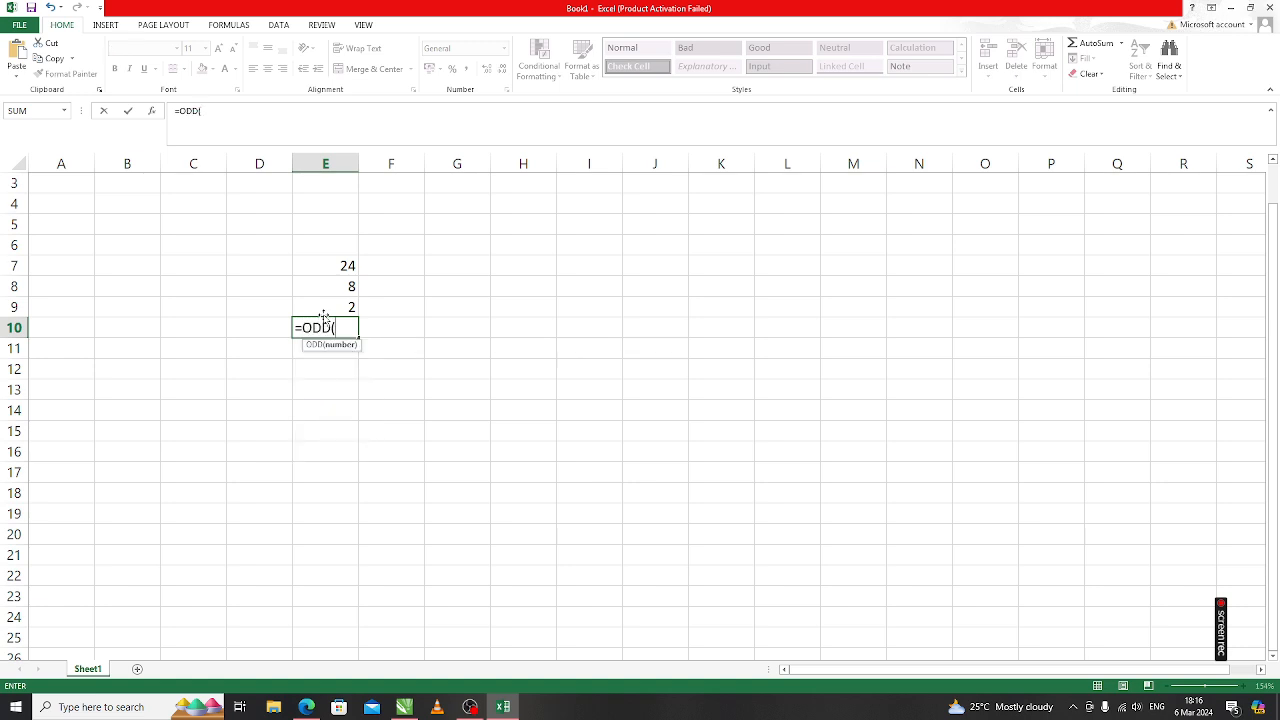
{"action": "type", "text": "8"}
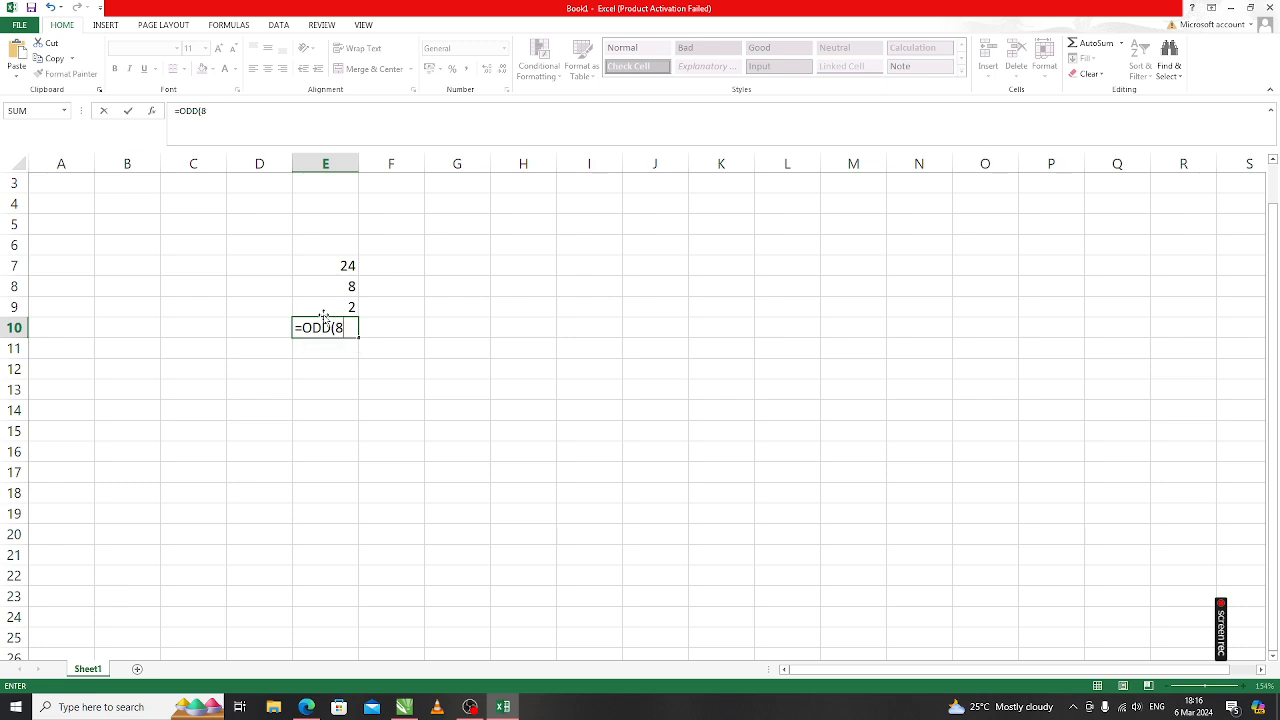
{"action": "key", "text": "Return"}
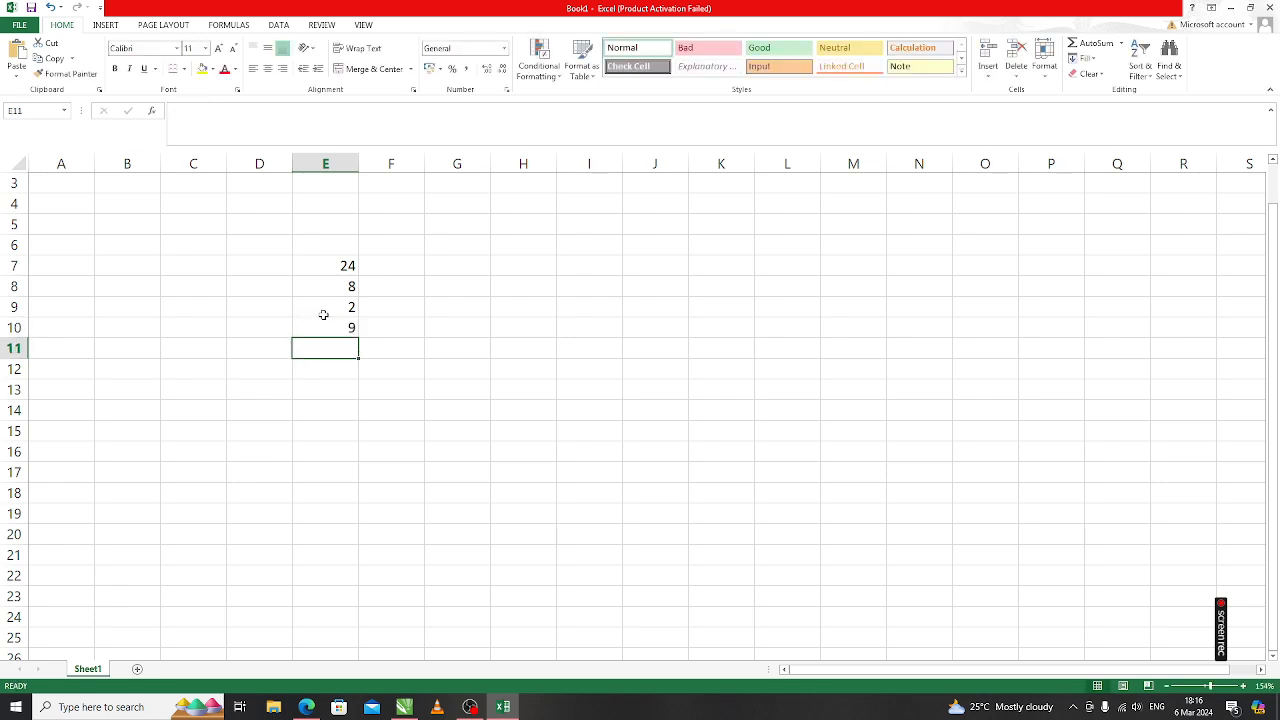
Step: Apply the ODD function to the number 7 in cell E11
{"action": "type", "text": "="}
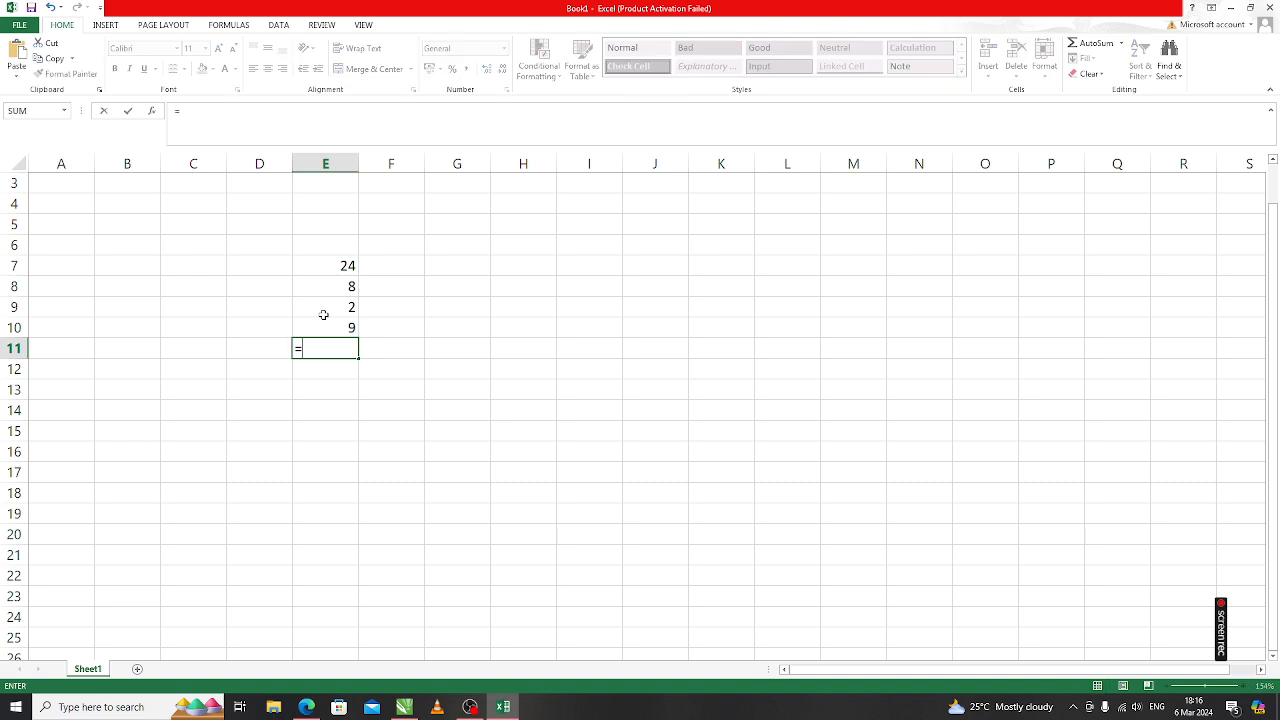
{"action": "type", "text": "od"}
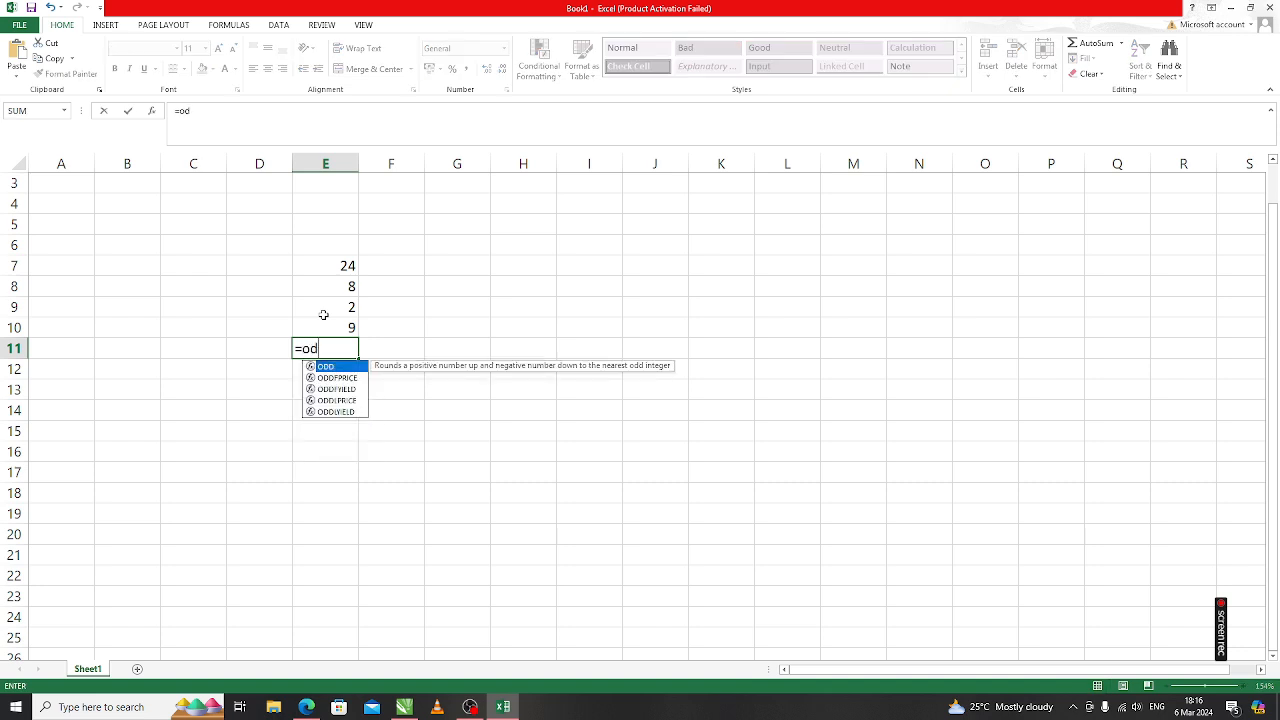
{"action": "key", "text": "Tab"}
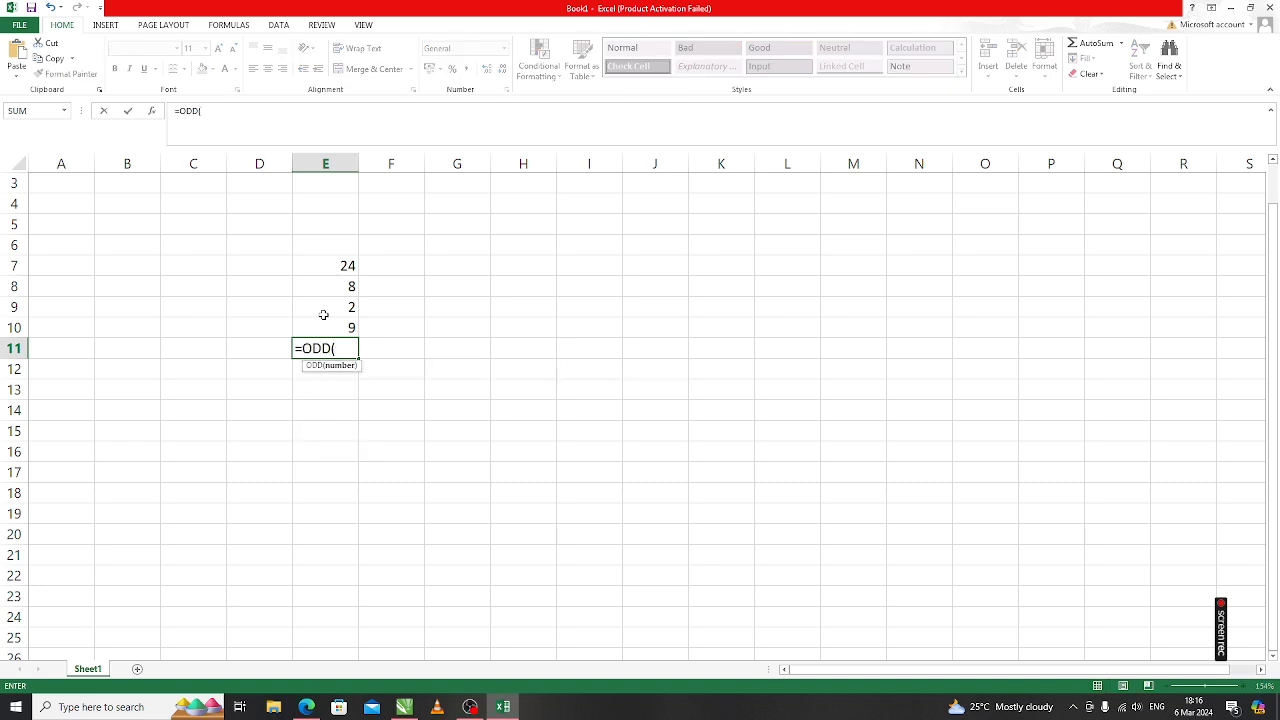
{"action": "type", "text": "7"}
{"action": "key", "text": "Return"}
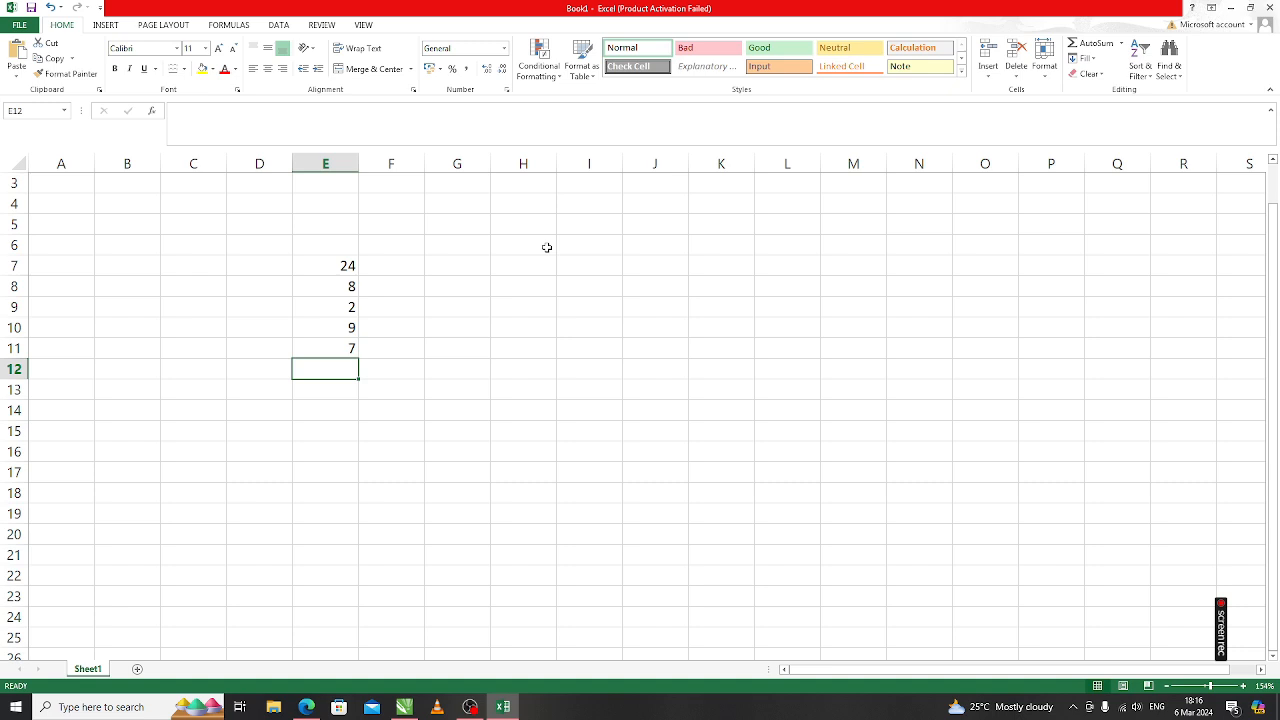
Step: Count the listed numbers in cell E12 with =COUNT(1,3,7,6,8,4), and reselect the cell to review its formula
{"action": "type", "text": "="}
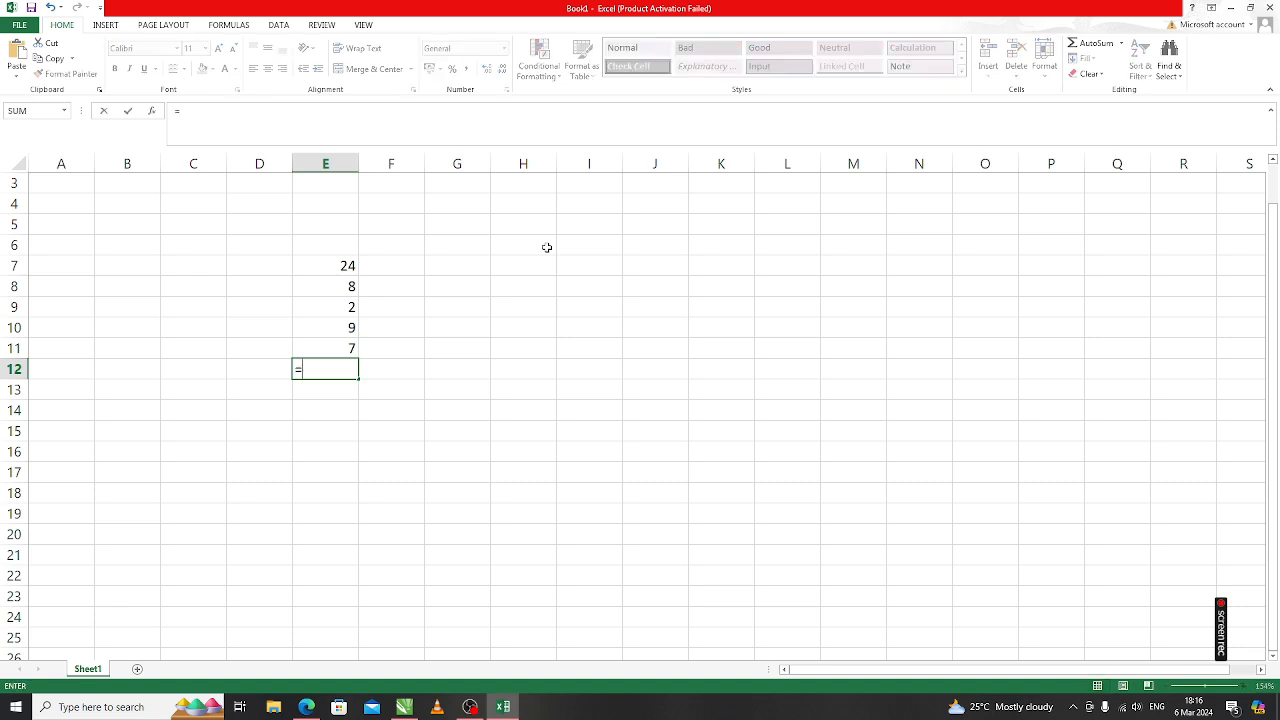
{"action": "type", "text": "c"}
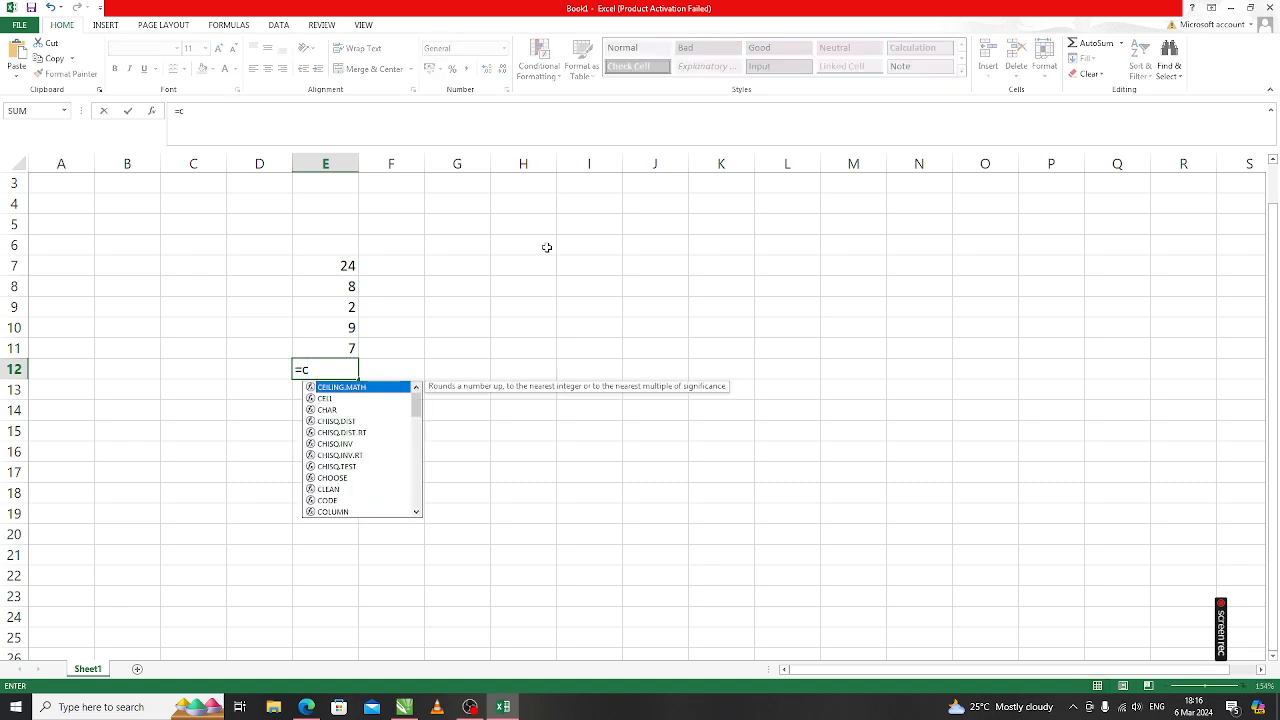
{"action": "type", "text": "oun"}
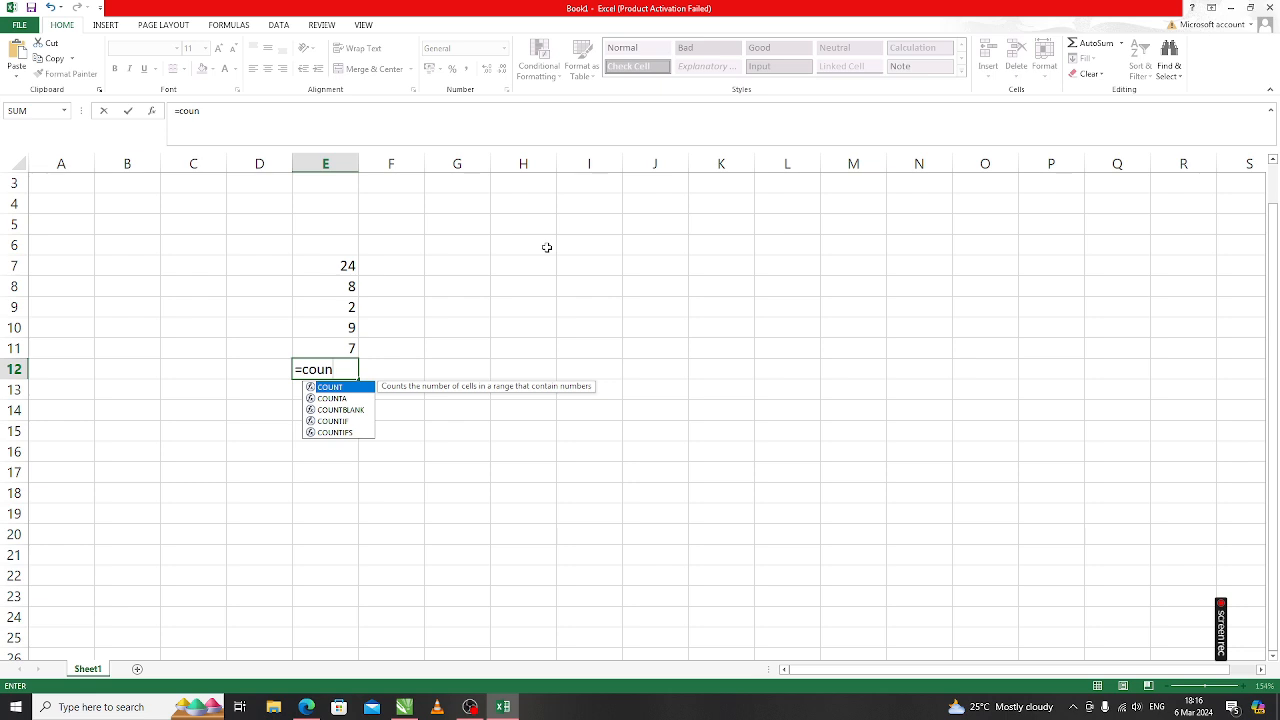
{"action": "key", "text": "Tab"}
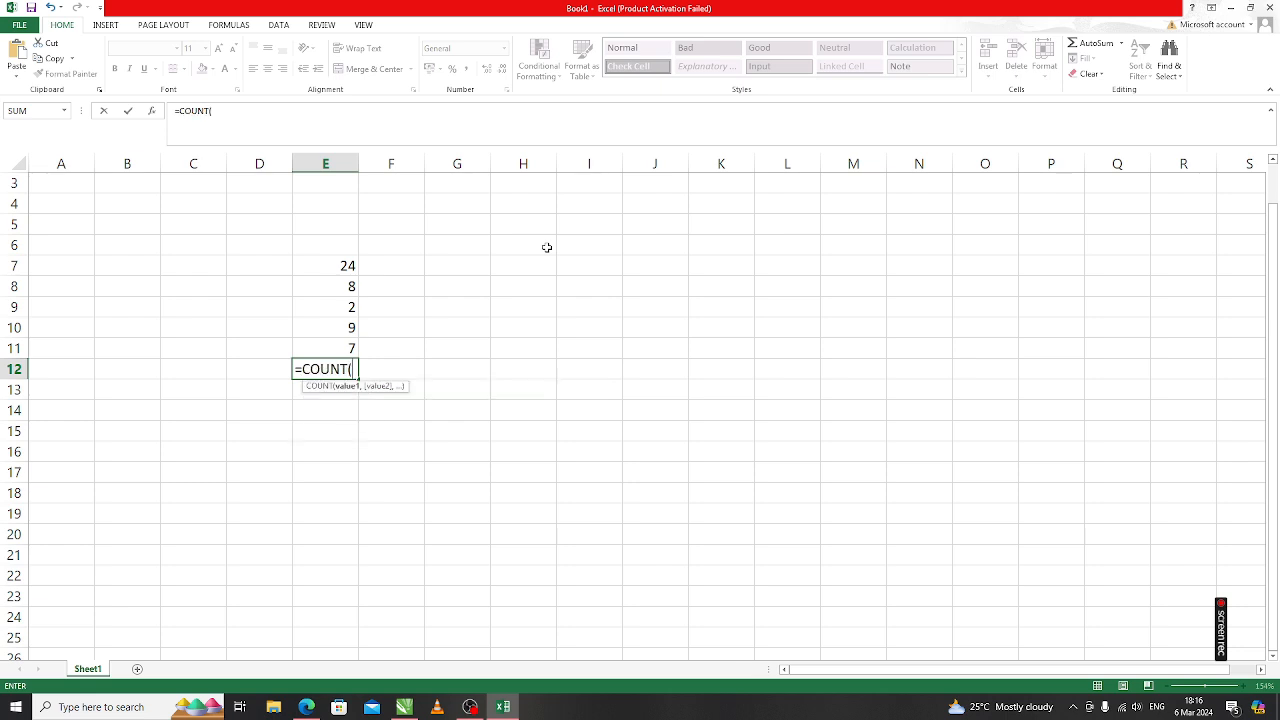
{"action": "type", "text": "1,3,"}
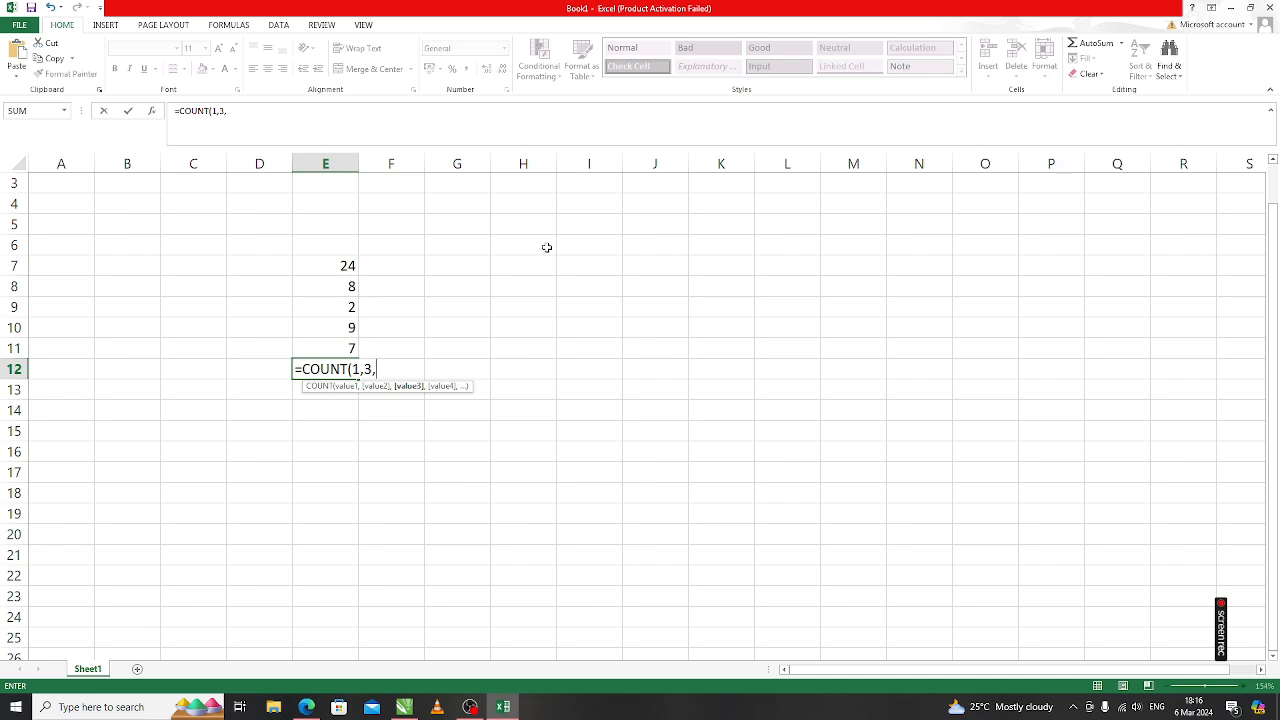
{"action": "type", "text": "7,6,8"}
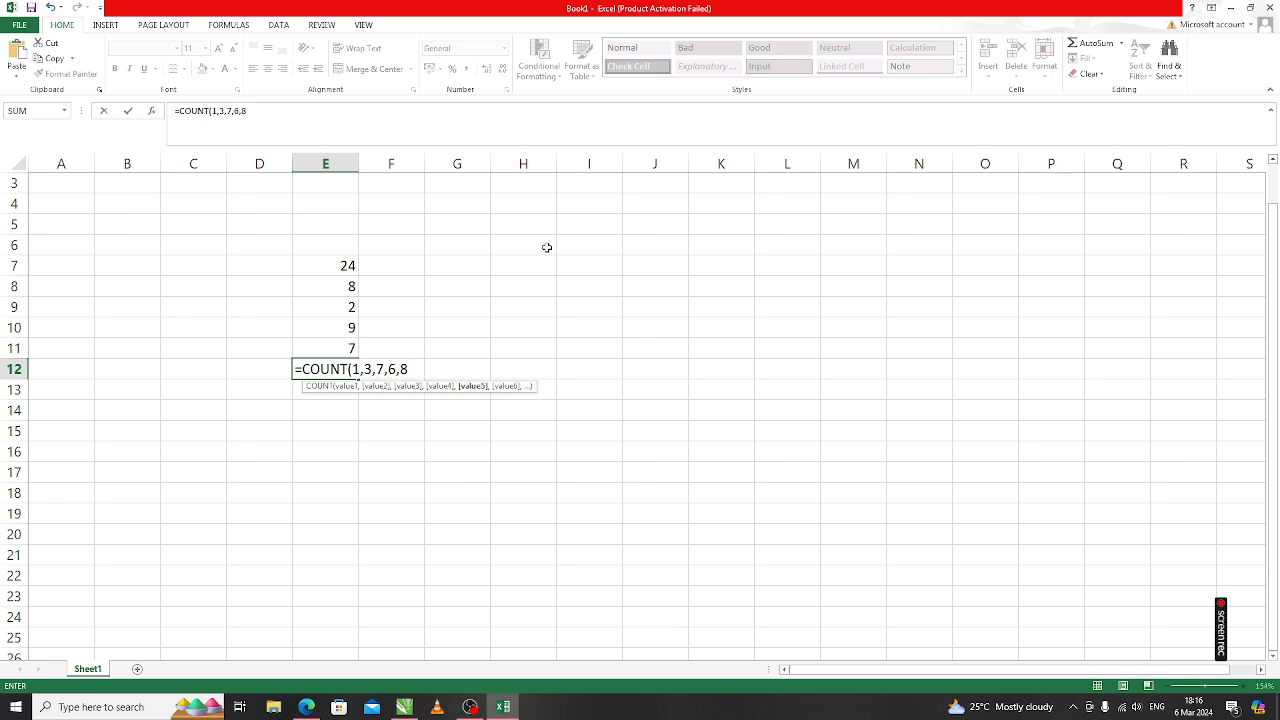
{"action": "type", "text": ",4)"}
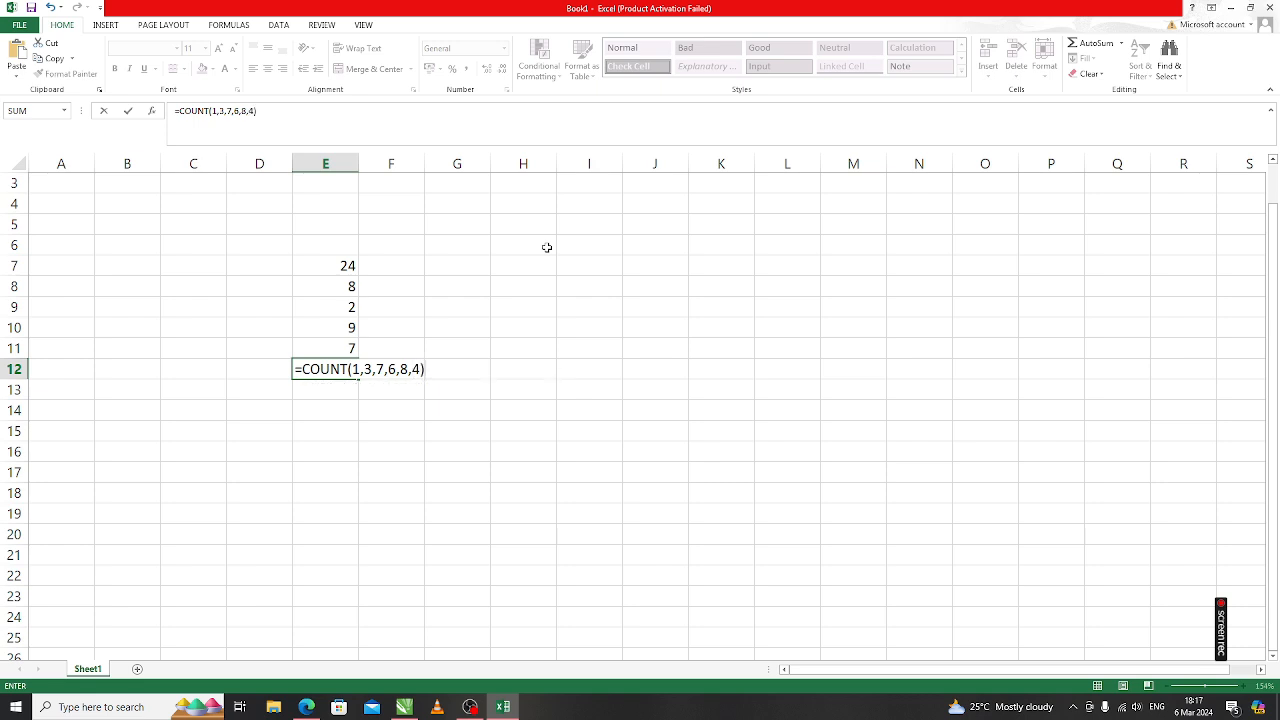
{"action": "key", "text": "Return"}
{"action": "key", "text": "Up"}
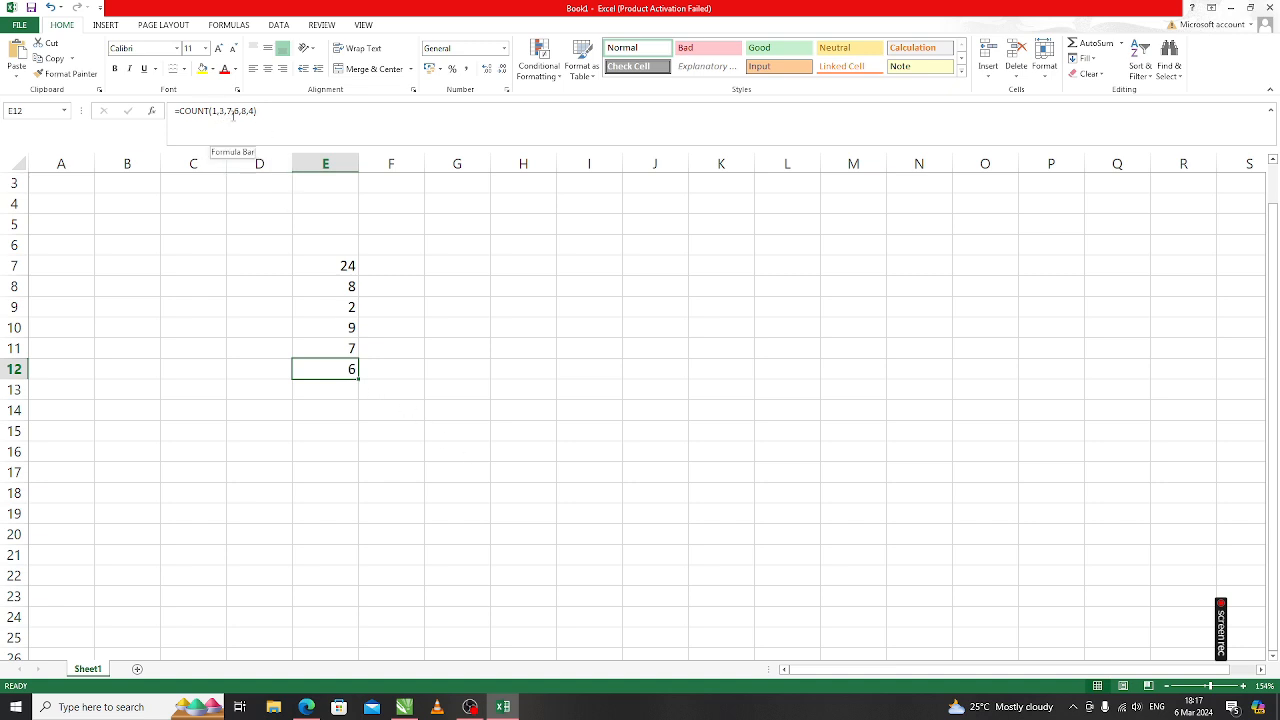
Step: Calculate the least common multiple of 2, 4, 6, 8 and 12 in cell E13 using the LCM function
{"action": "left_click", "coordinate": [342, 393]}
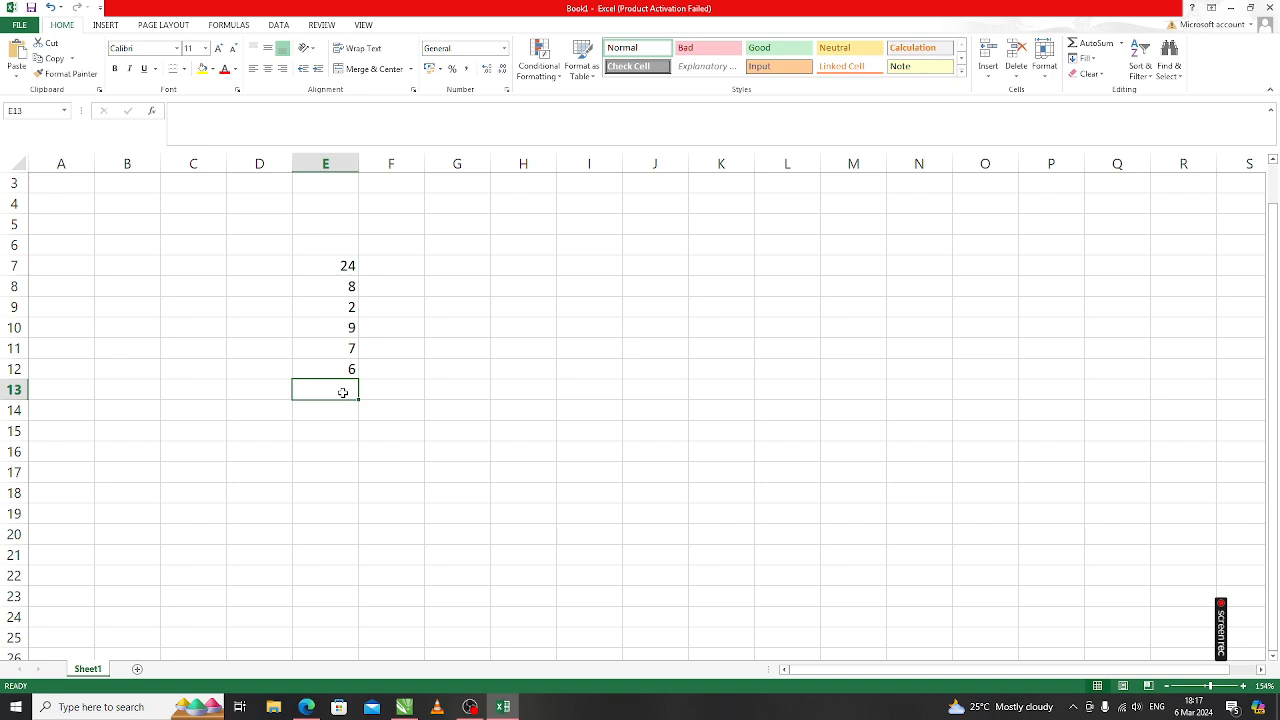
{"action": "type", "text": "=lc"}
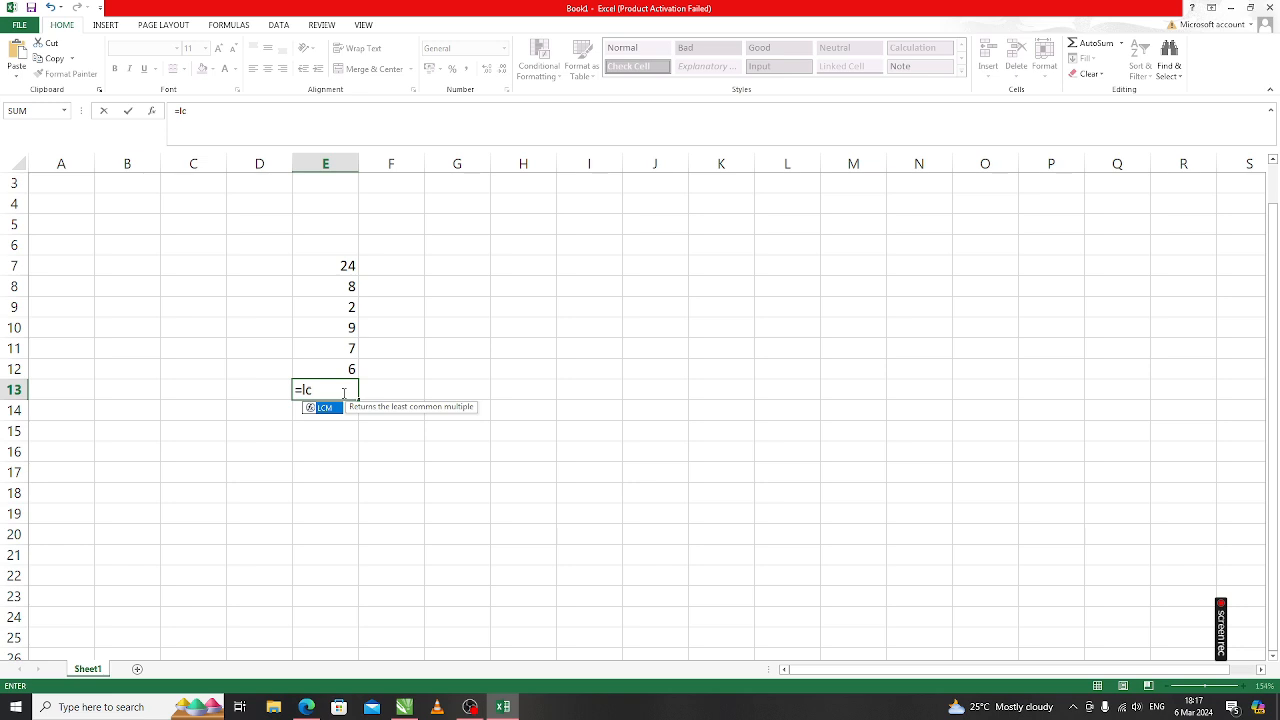
{"action": "key", "text": "Tab"}
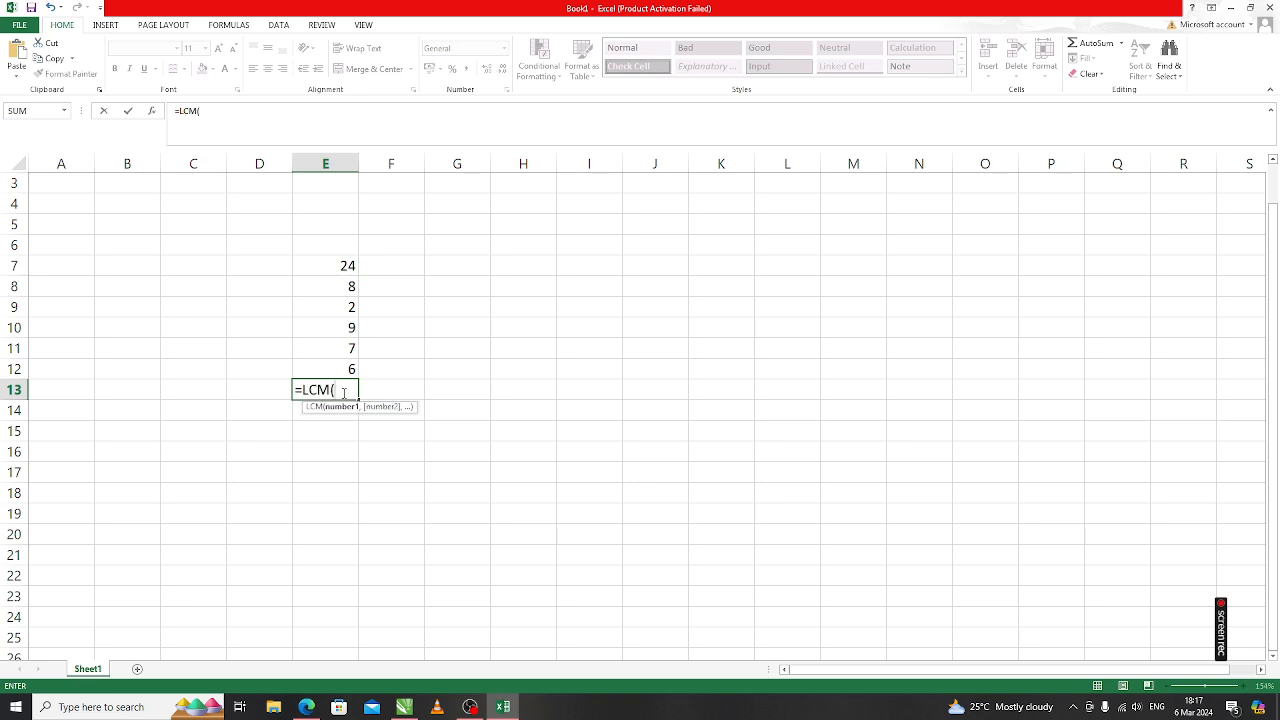
{"action": "type", "text": "2,4,"}
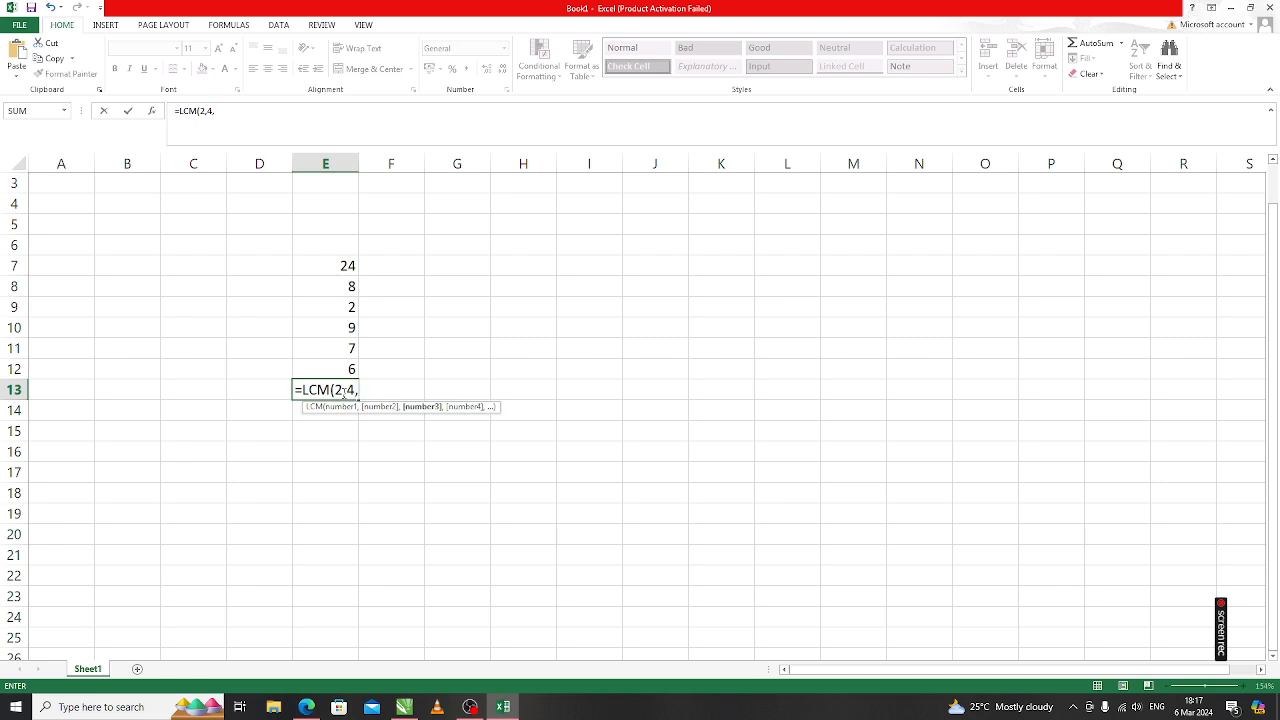
{"action": "type", "text": "6,8"}
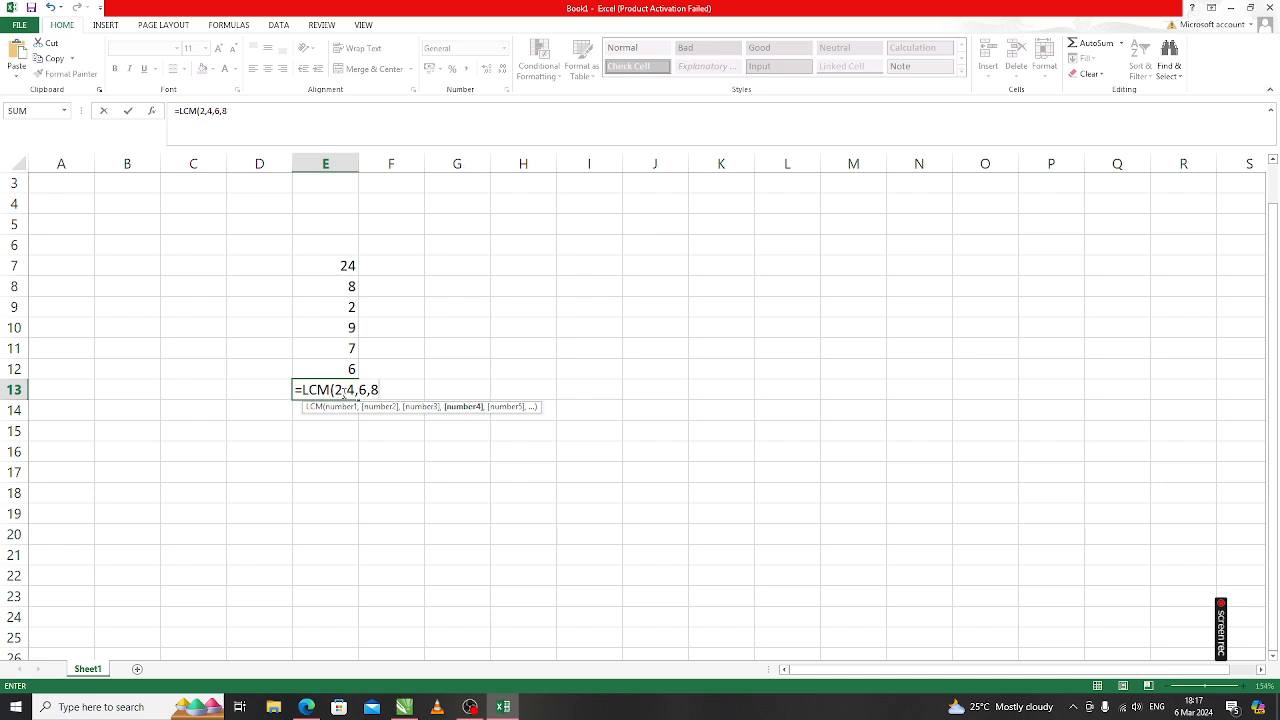
{"action": "type", "text": ",12"}
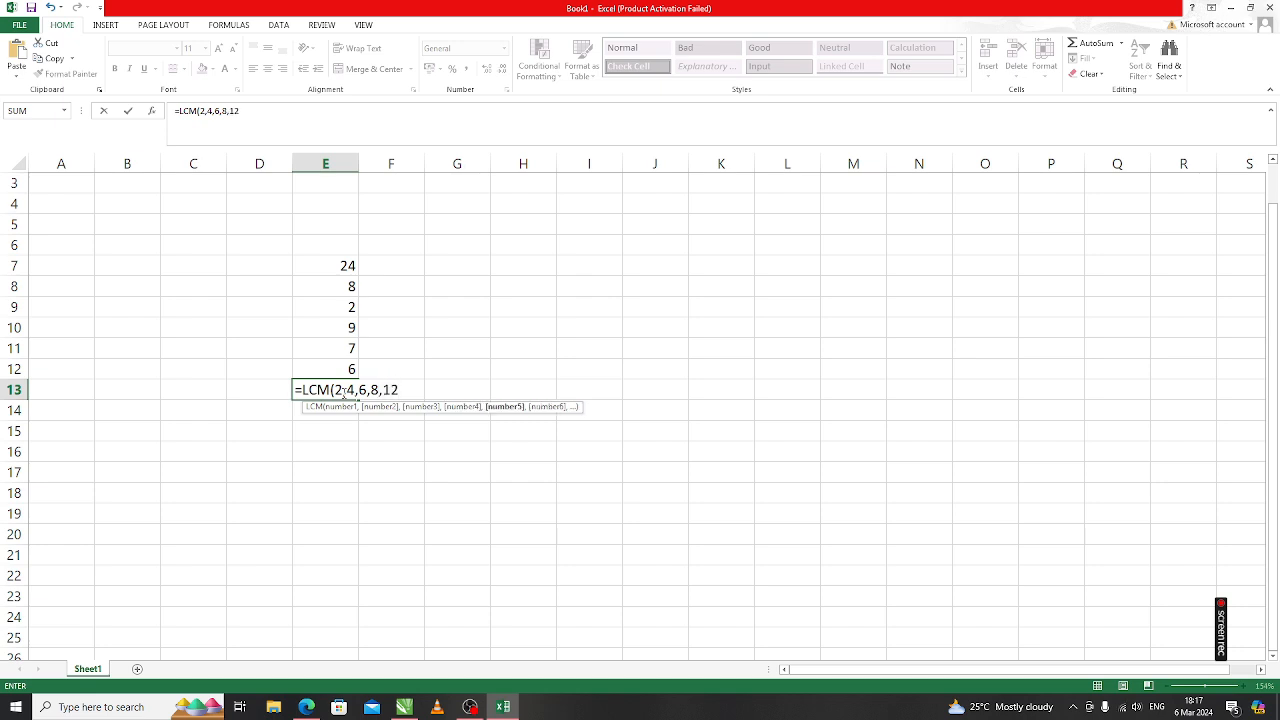
{"action": "key", "text": "Return"}
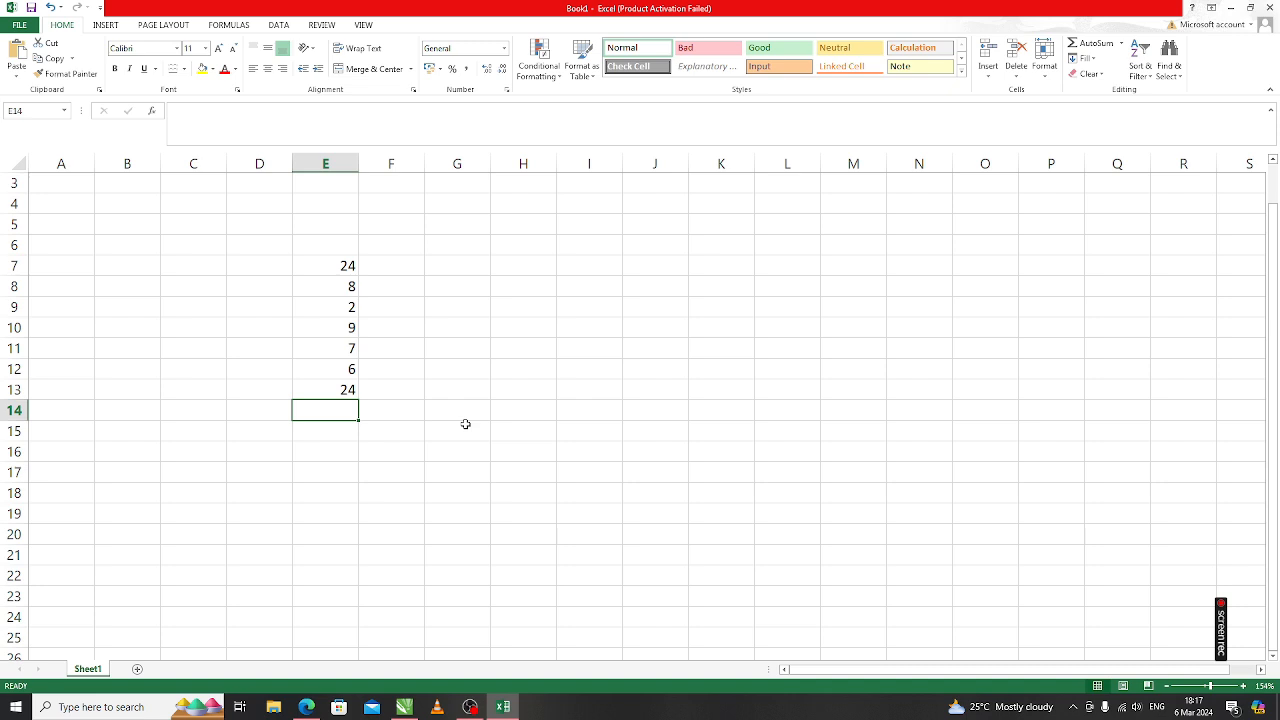
Step: Raise 6 to the power of 2 in cell E14 with =POWER(6,2)
{"action": "type", "text": "=p"}
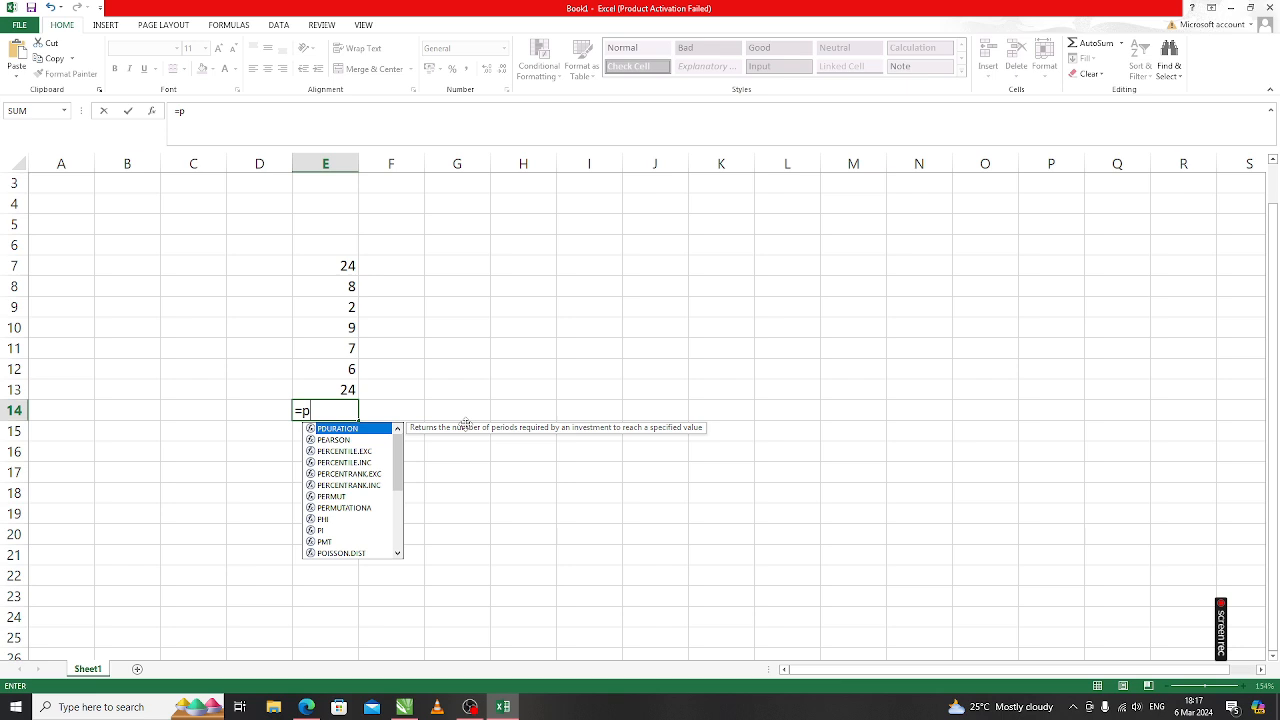
{"action": "type", "text": "ow"}
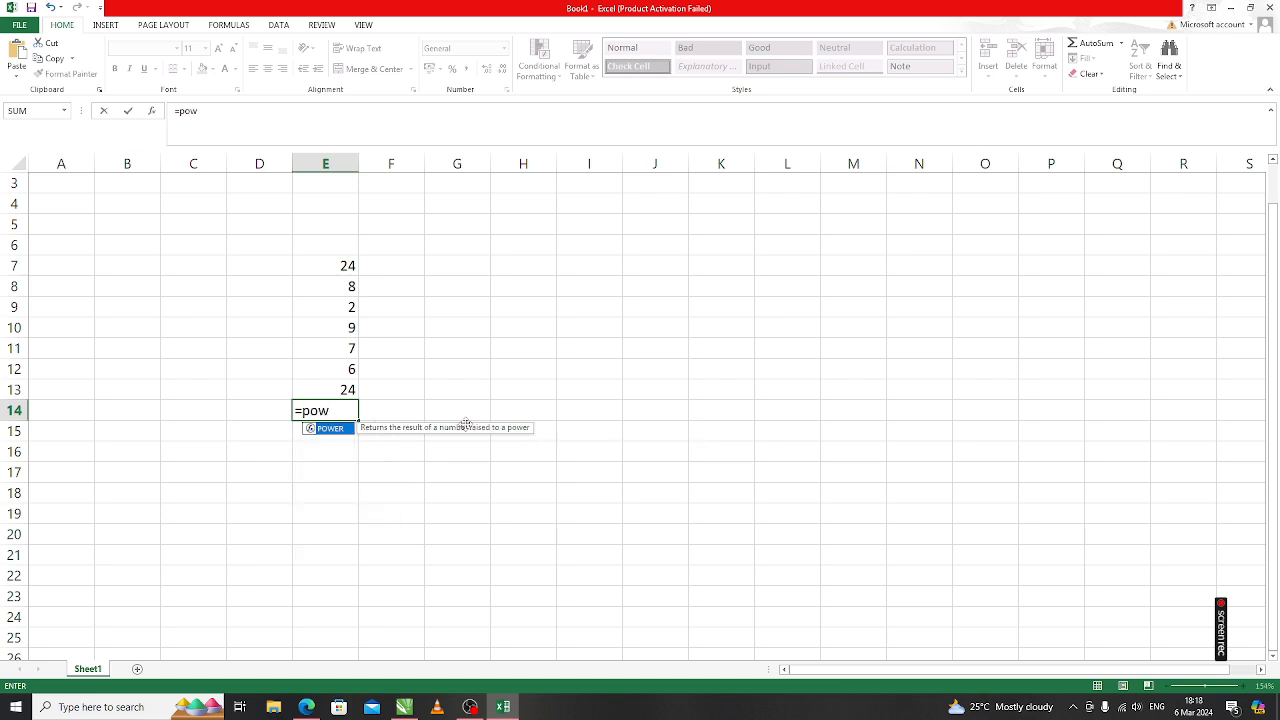
{"action": "key", "text": "Tab"}
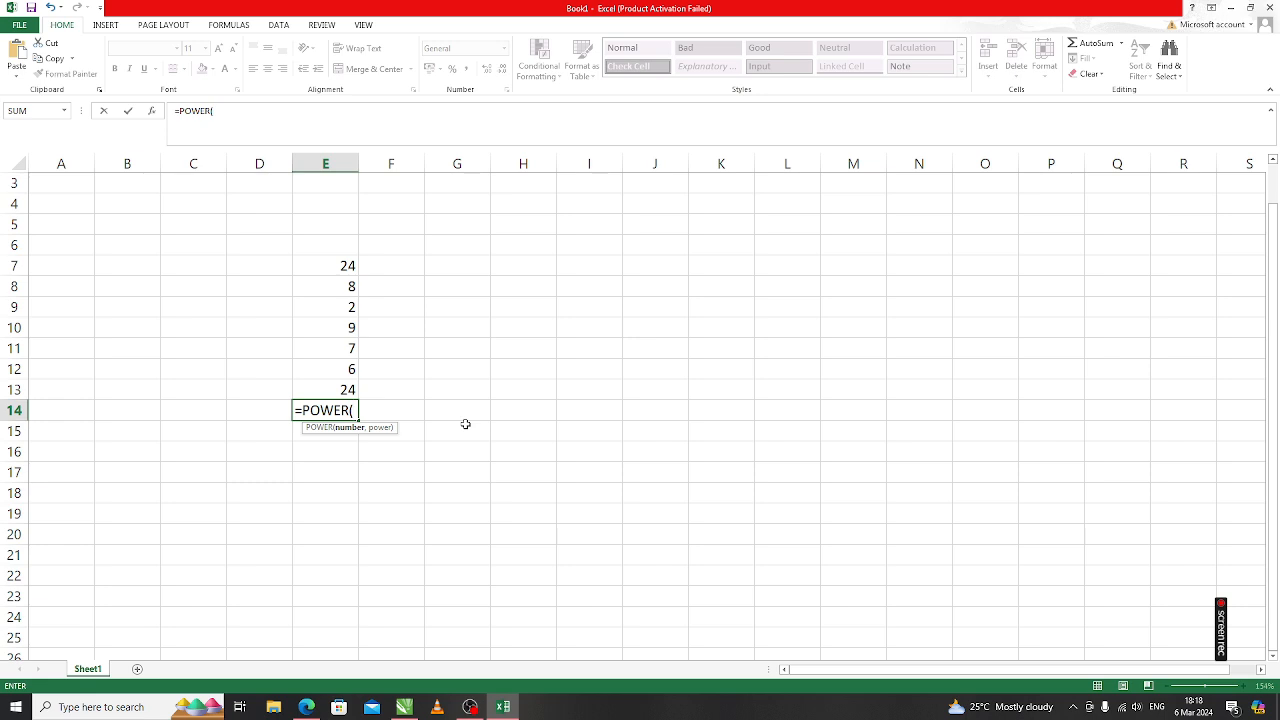
{"action": "type", "text": "6,2)"}
{"action": "key", "text": "Return"}
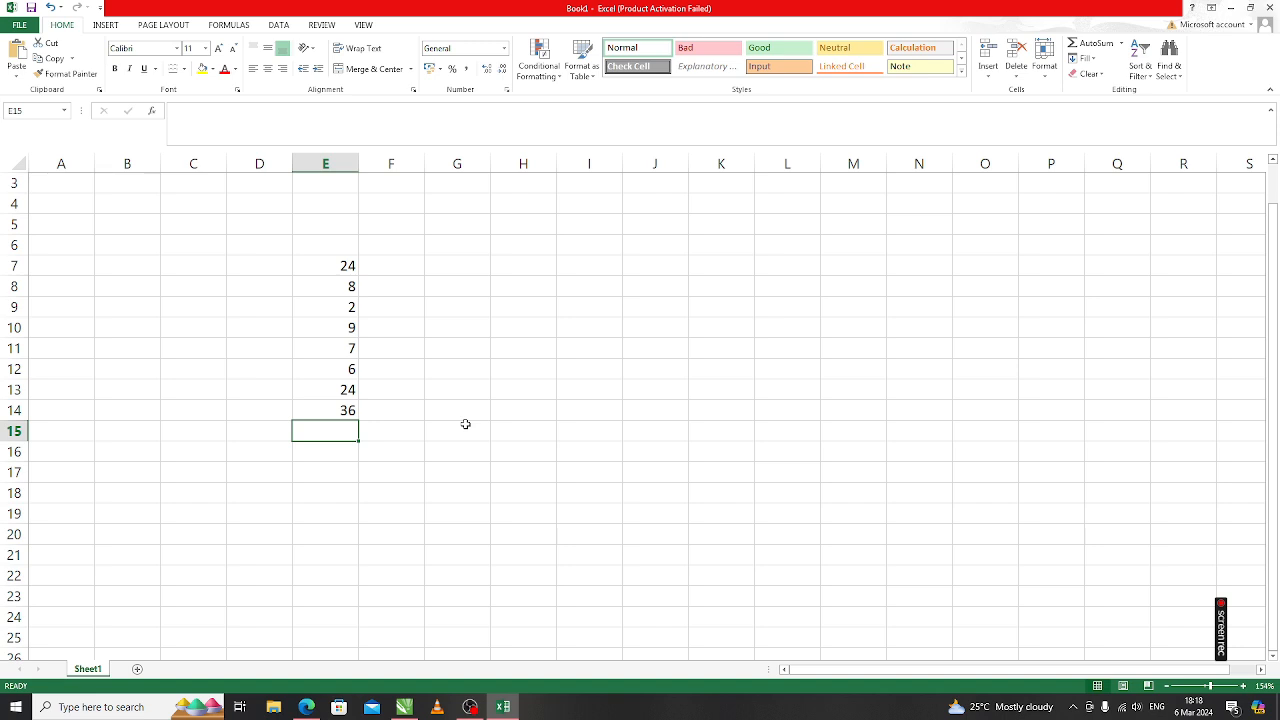
Step: Raise 5 to the power of 3 in cell E15 using the POWER function
{"action": "type", "text": "=p"}
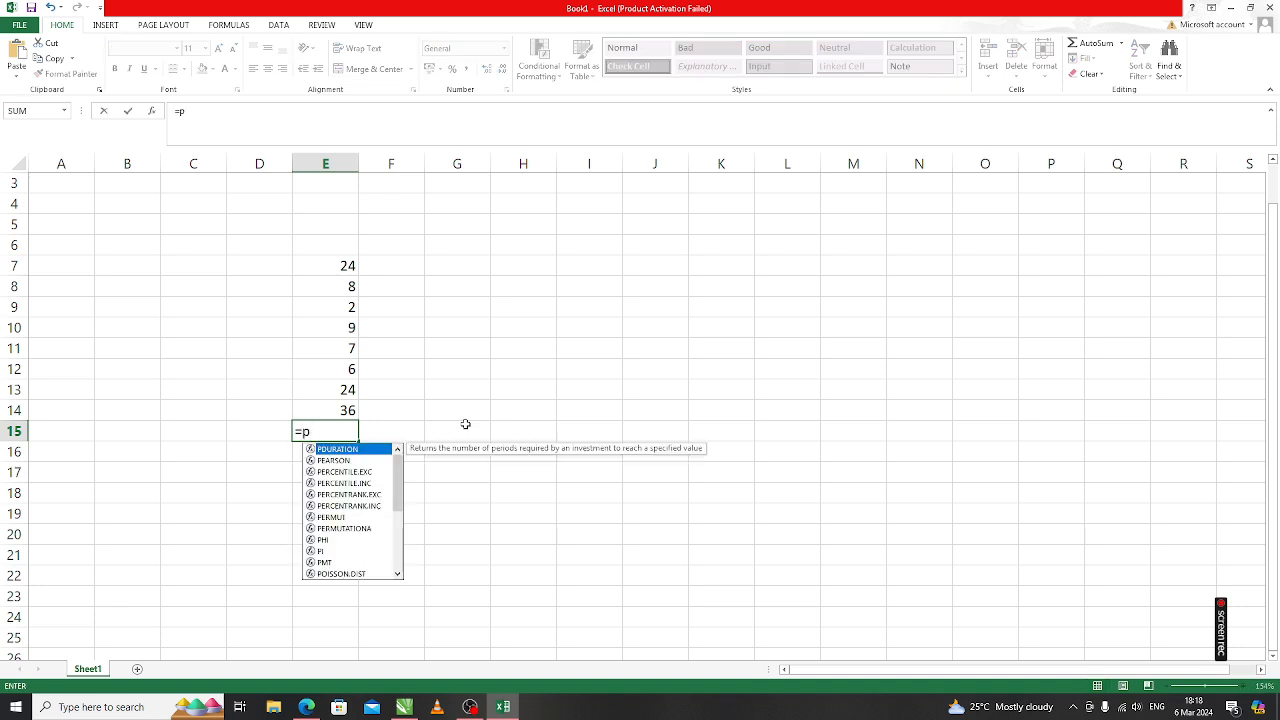
{"action": "type", "text": "ow"}
{"action": "key", "text": "Tab"}
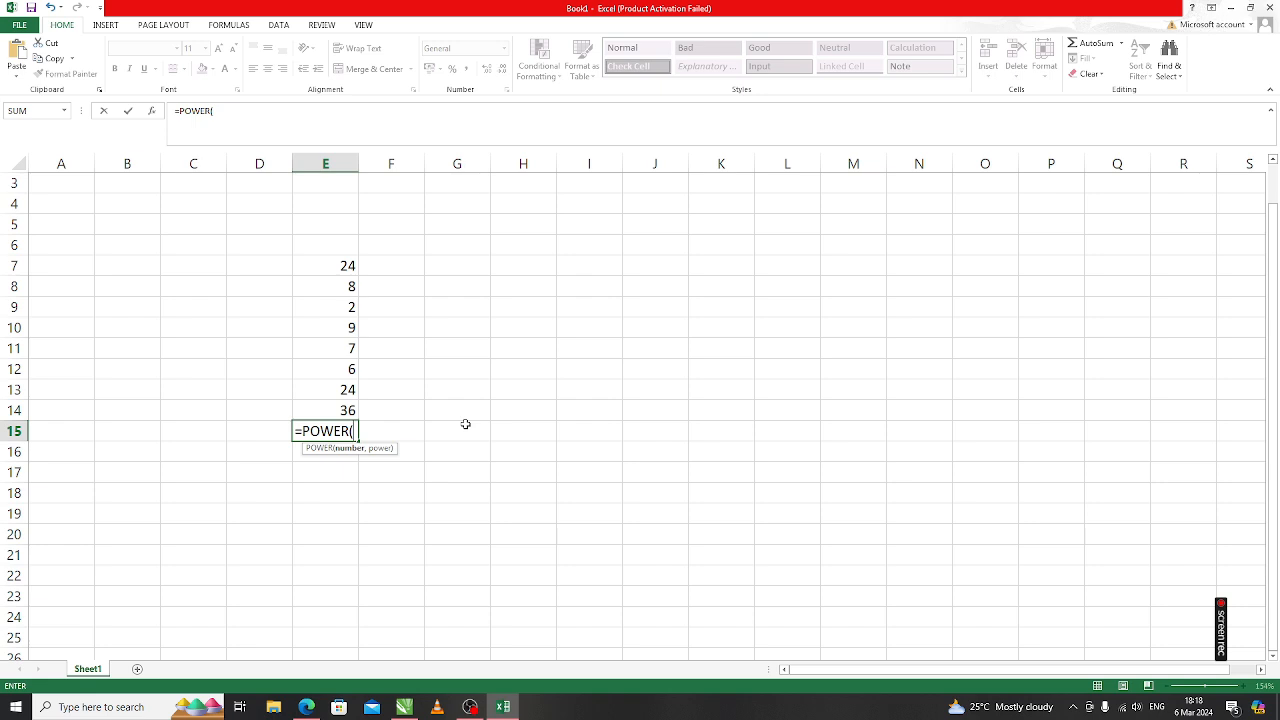
{"action": "type", "text": "5,3)"}
{"action": "key", "text": "Return"}
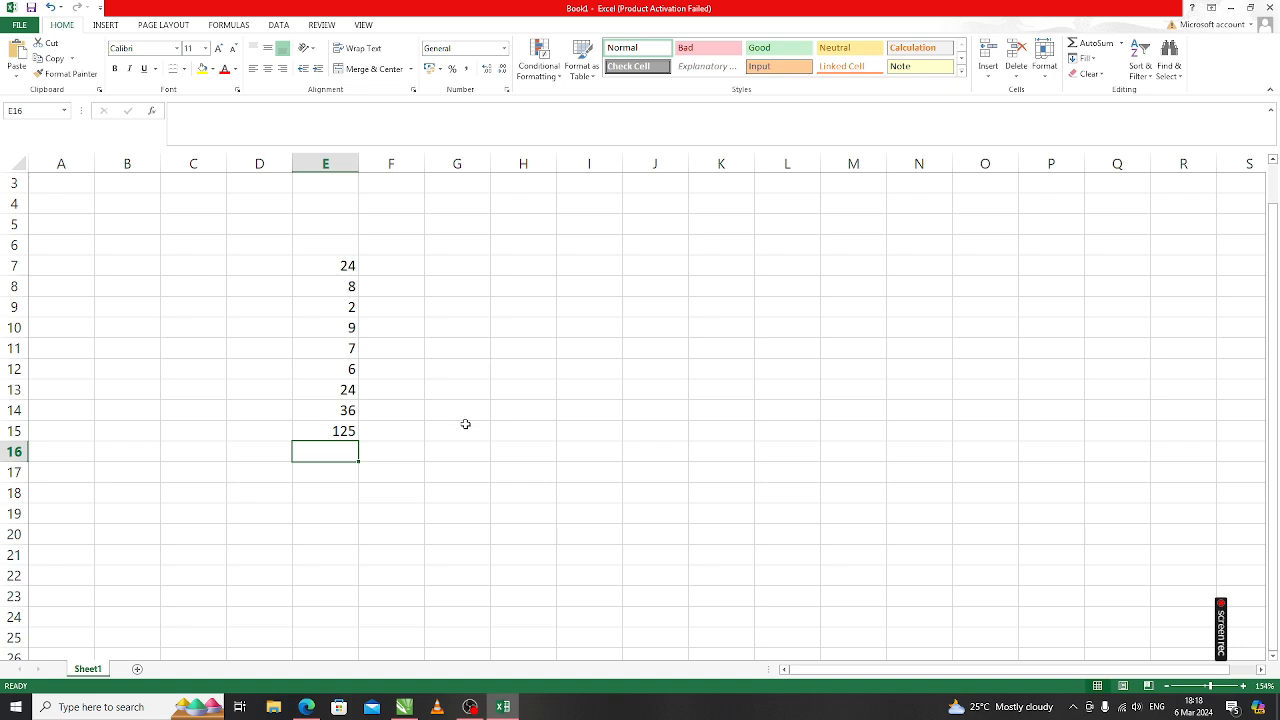
Step: Calculate the square root of 64 in cell E16 with the SQRT function, and reselect the cell to review its formula
{"action": "type", "text": "="}
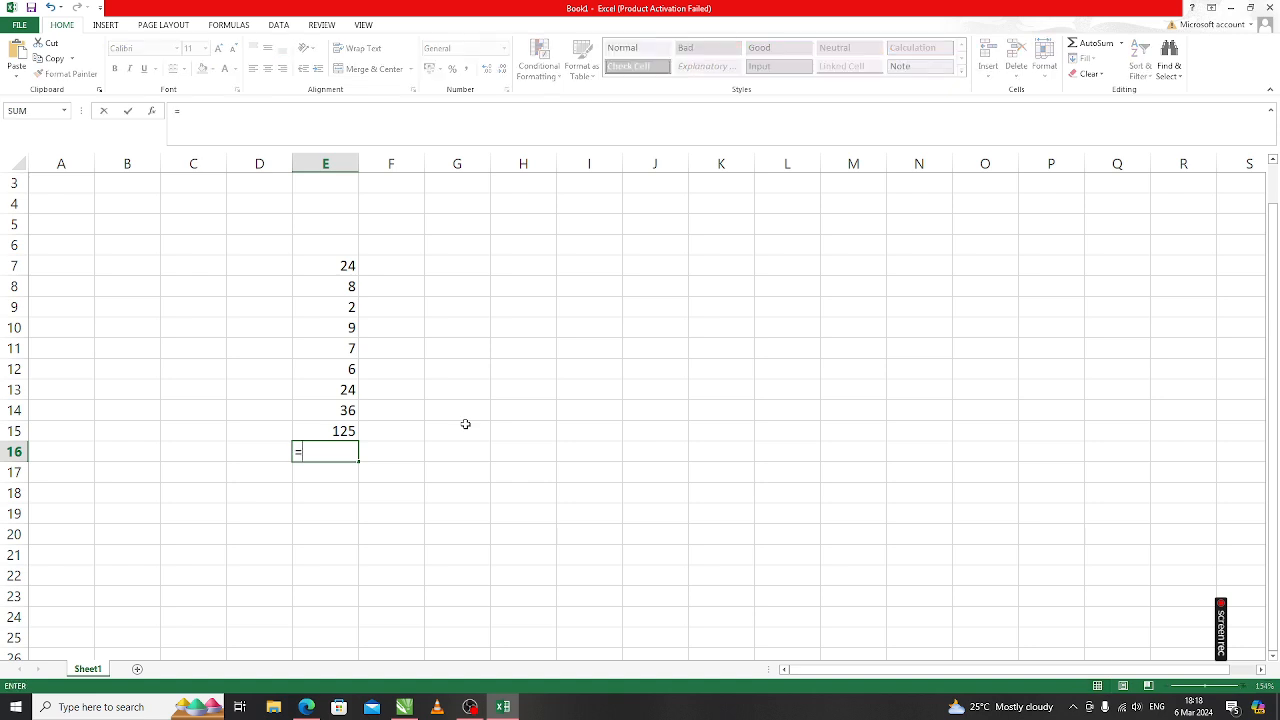
{"action": "type", "text": "sq"}
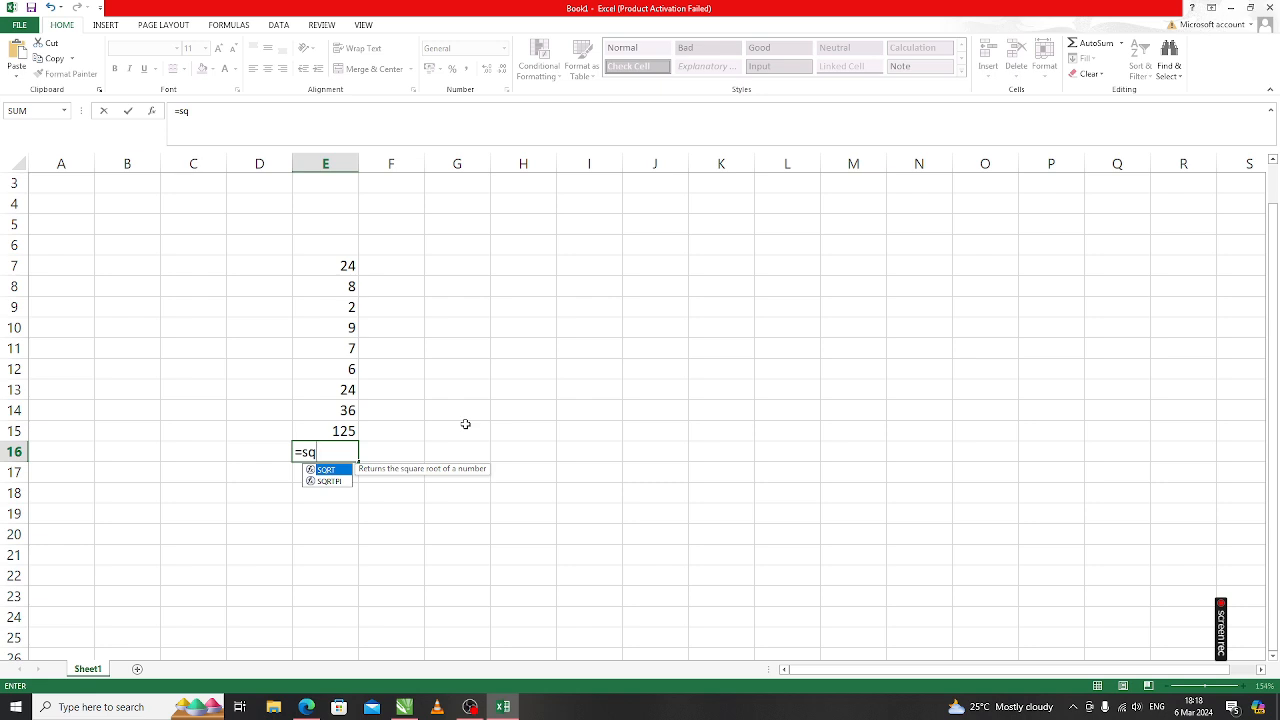
{"action": "key", "text": "Tab"}
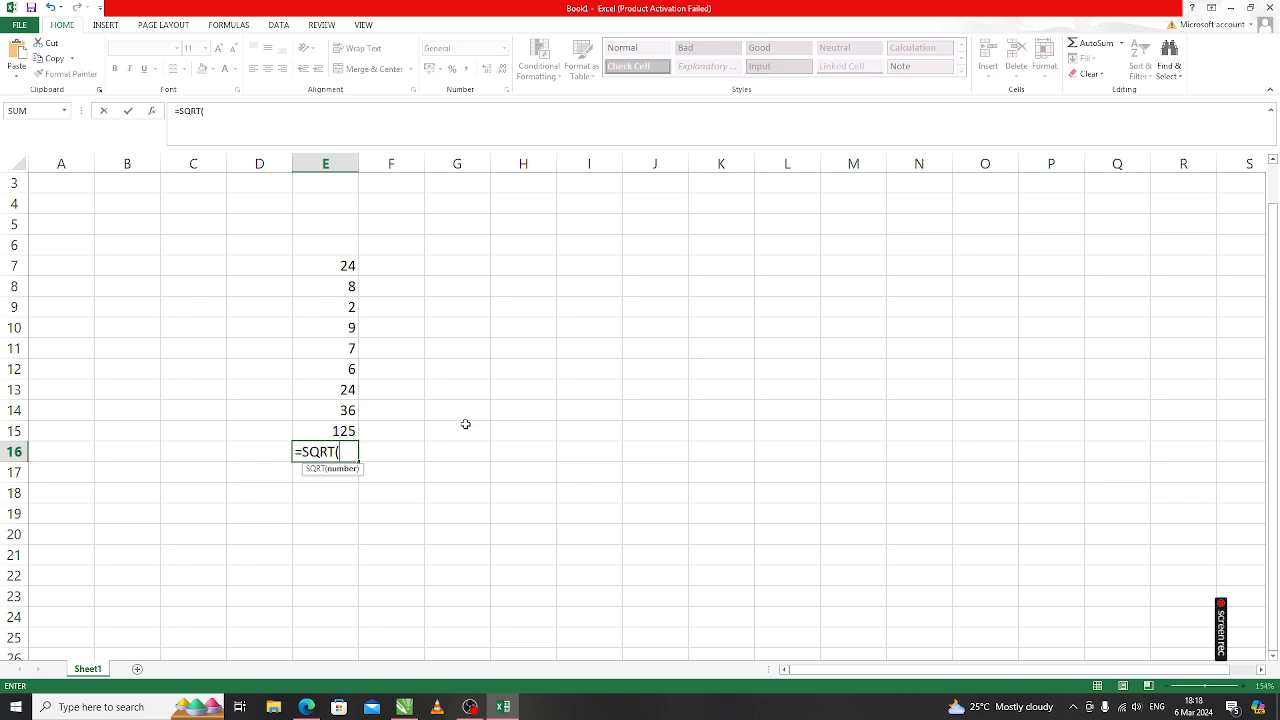
{"action": "type", "text": "64"}
{"action": "key", "text": "Return"}
{"action": "type", "text": "0"}
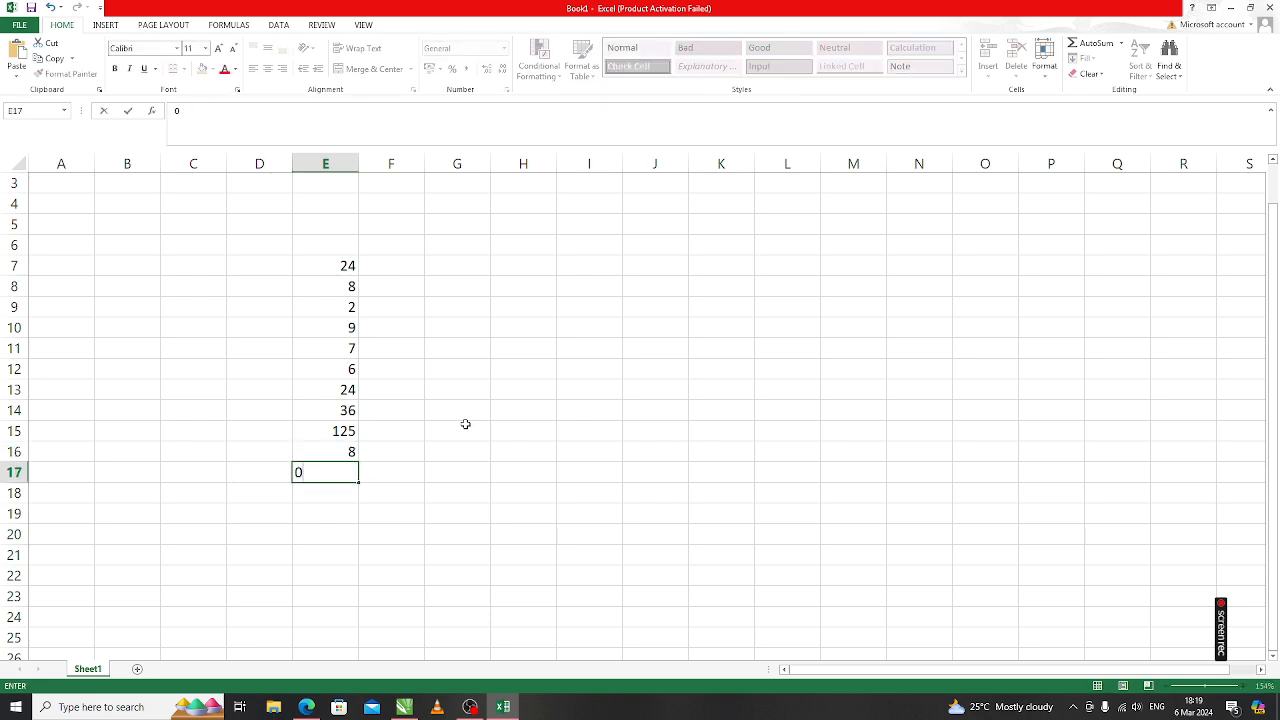
{"action": "key", "text": "BackSpace"}
{"action": "key", "text": "Up"}
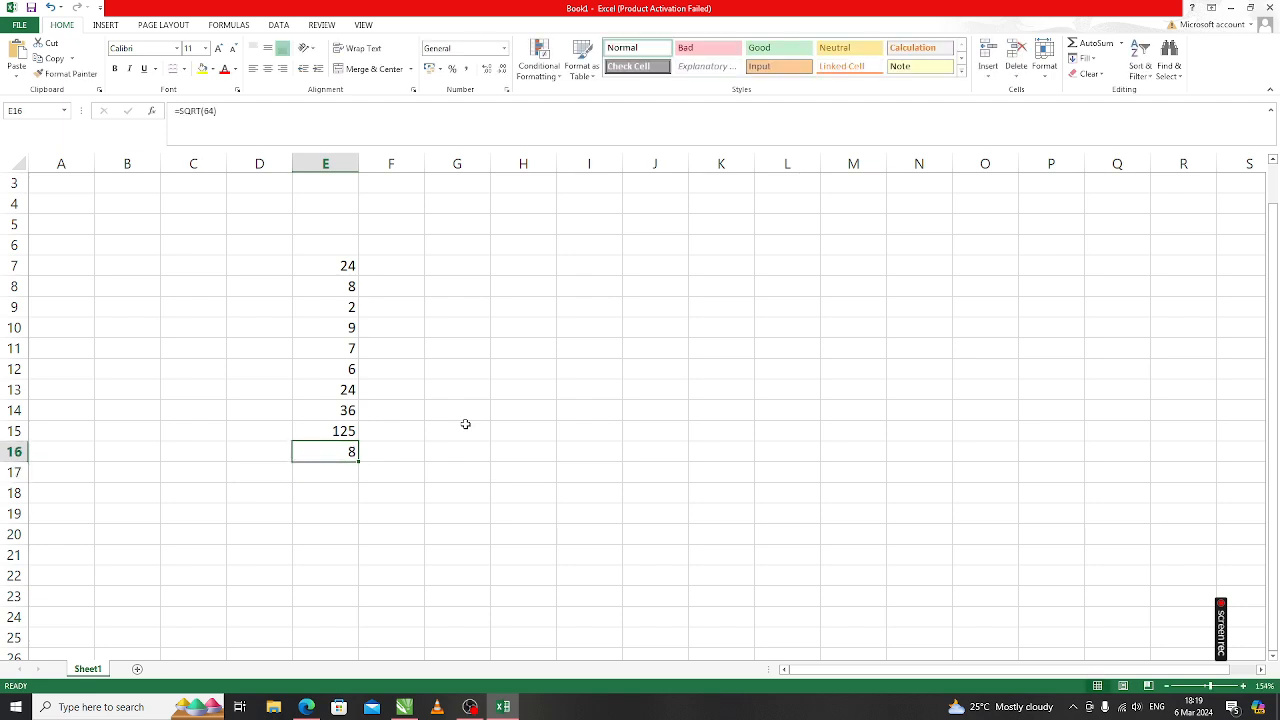
Step: Average the numbers 4, 8, 9, 12 and 18 in cell E17 with the AVERAGE function, and reselect the cell to review its formula
{"action": "key", "text": "Down"}
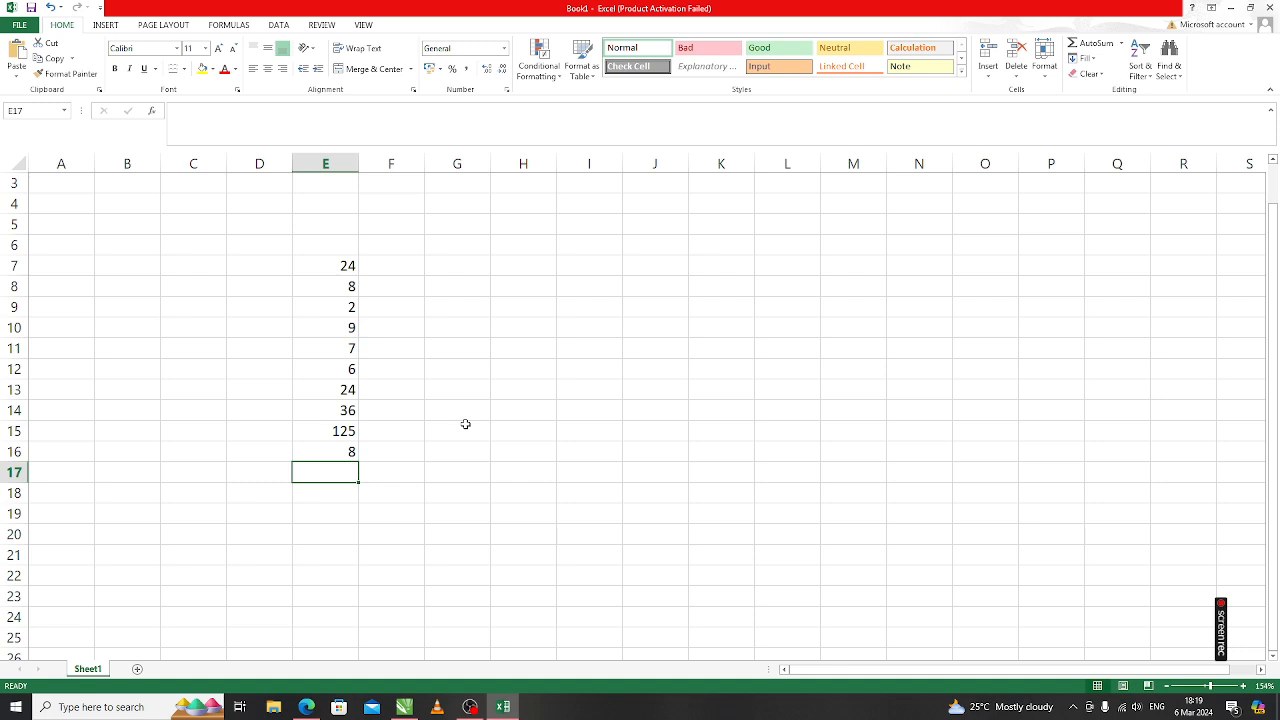
{"action": "type", "text": "="}
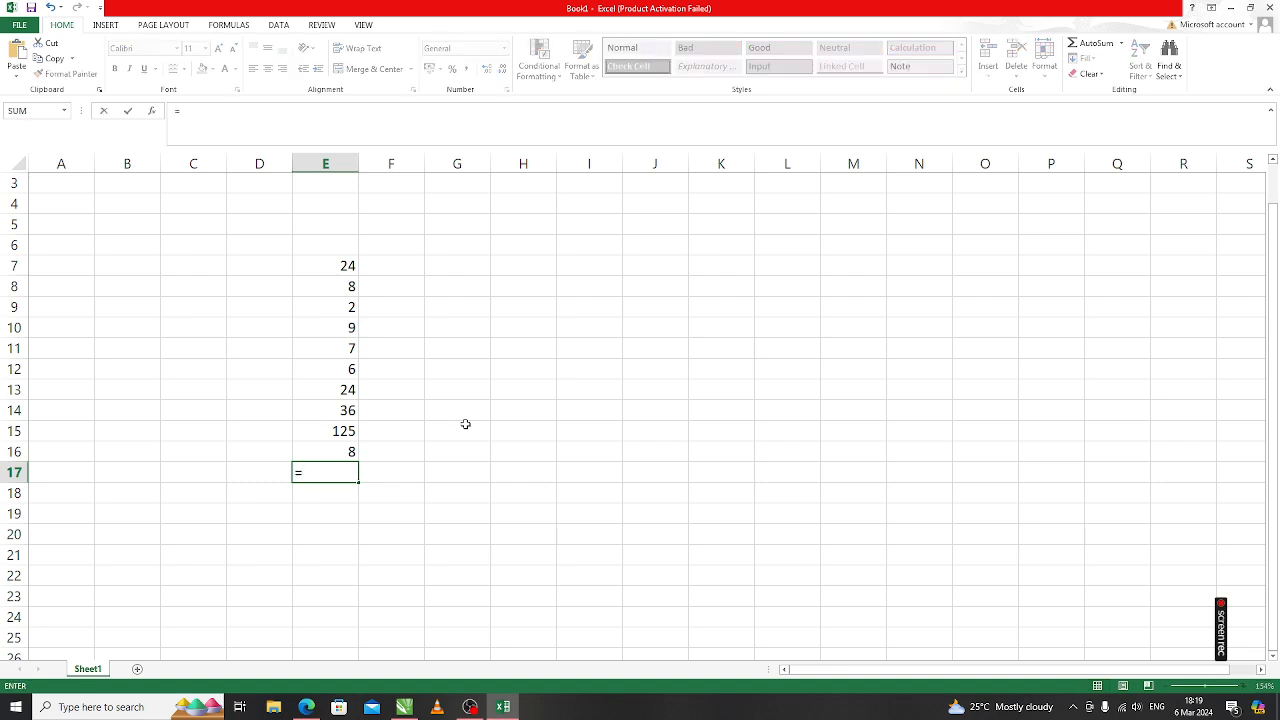
{"action": "type", "text": "av"}
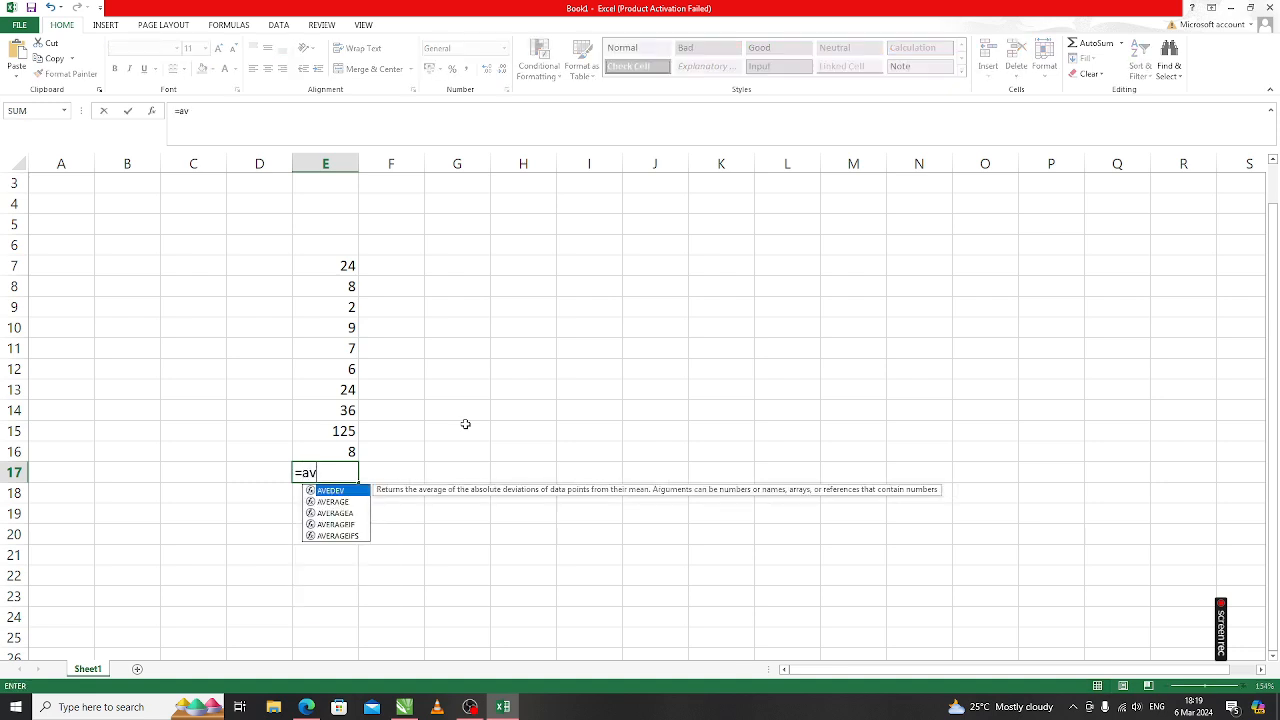
{"action": "key", "text": "Down"}
{"action": "key", "text": "Tab"}
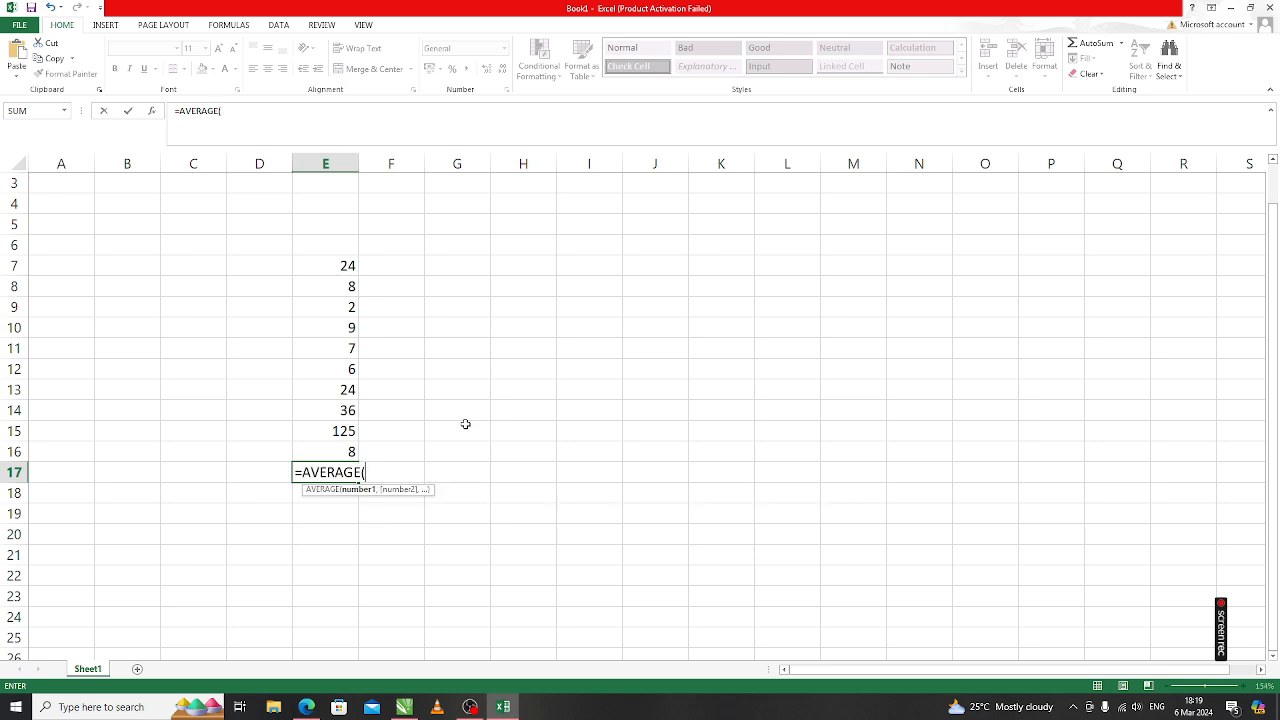
{"action": "type", "text": "4,"}
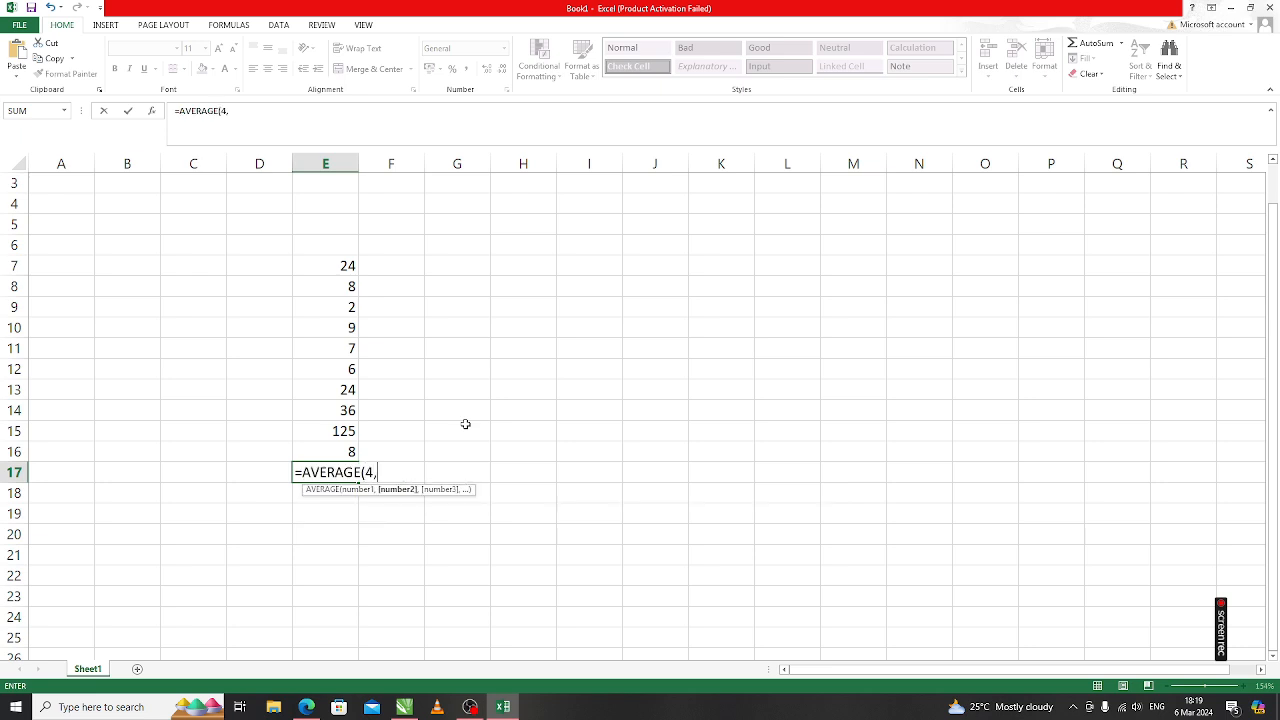
{"action": "type", "text": "8,9,"}
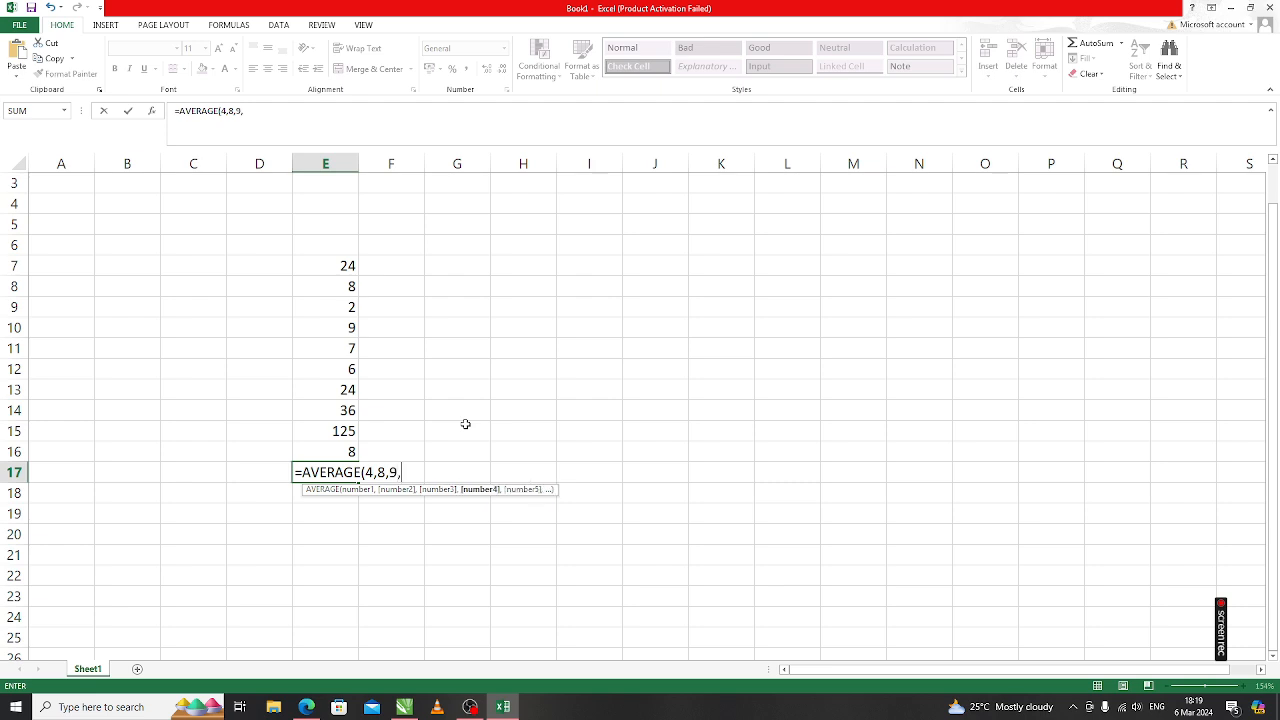
{"action": "type", "text": "12,18"}
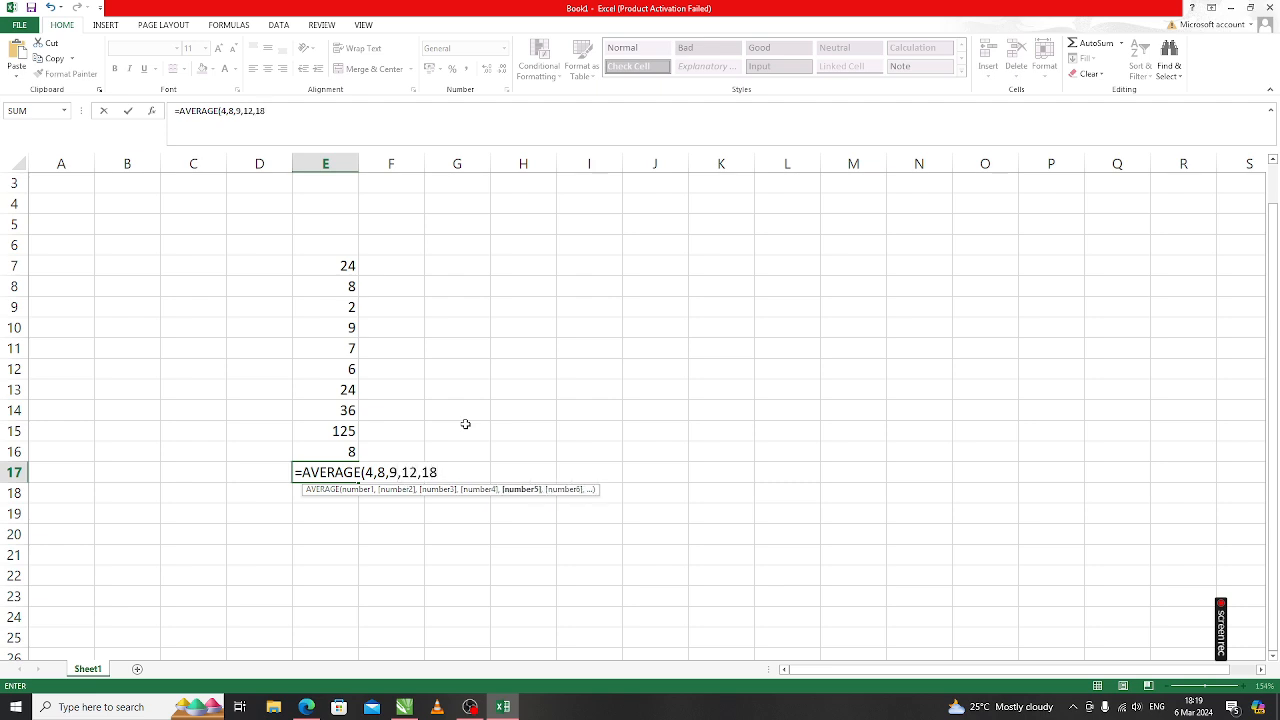
{"action": "type", "text": ")"}
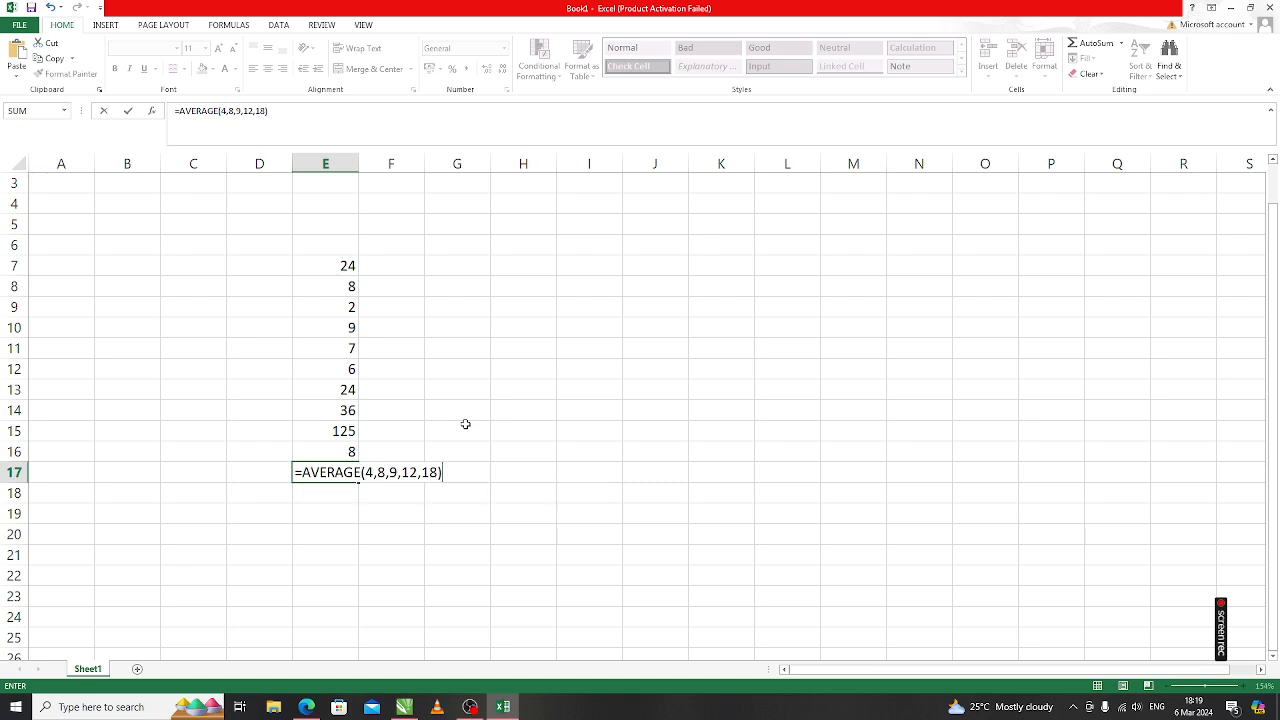
{"action": "key", "text": "Return"}
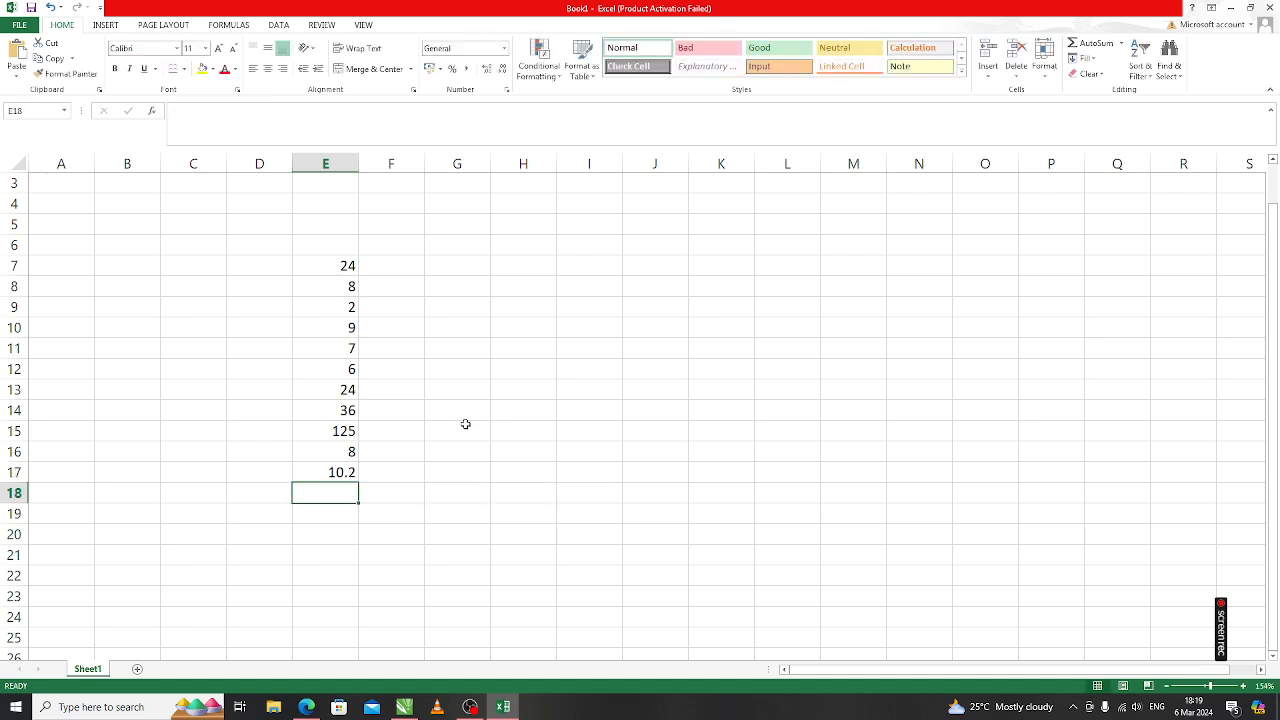
{"action": "key", "text": "Up"}
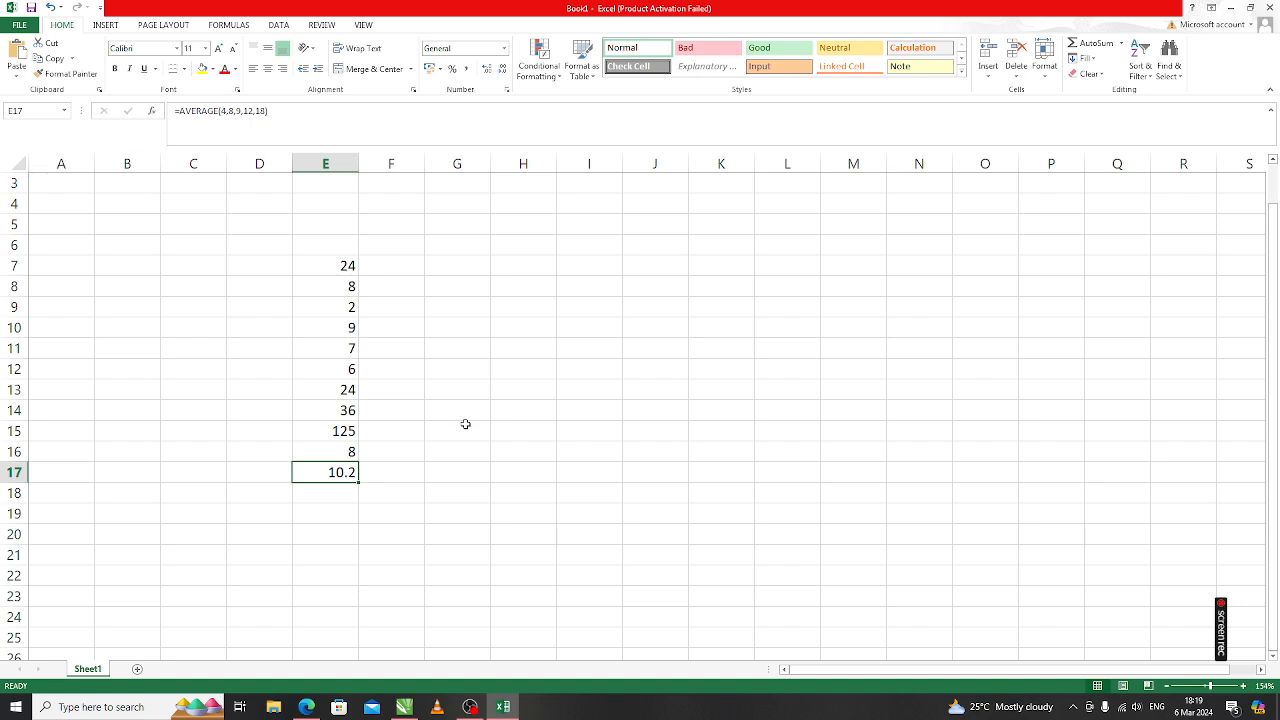
Step: Convert the number 10 to currency-formatted text in cell E18 using the DOLLAR function
{"action": "key", "text": "Down"}
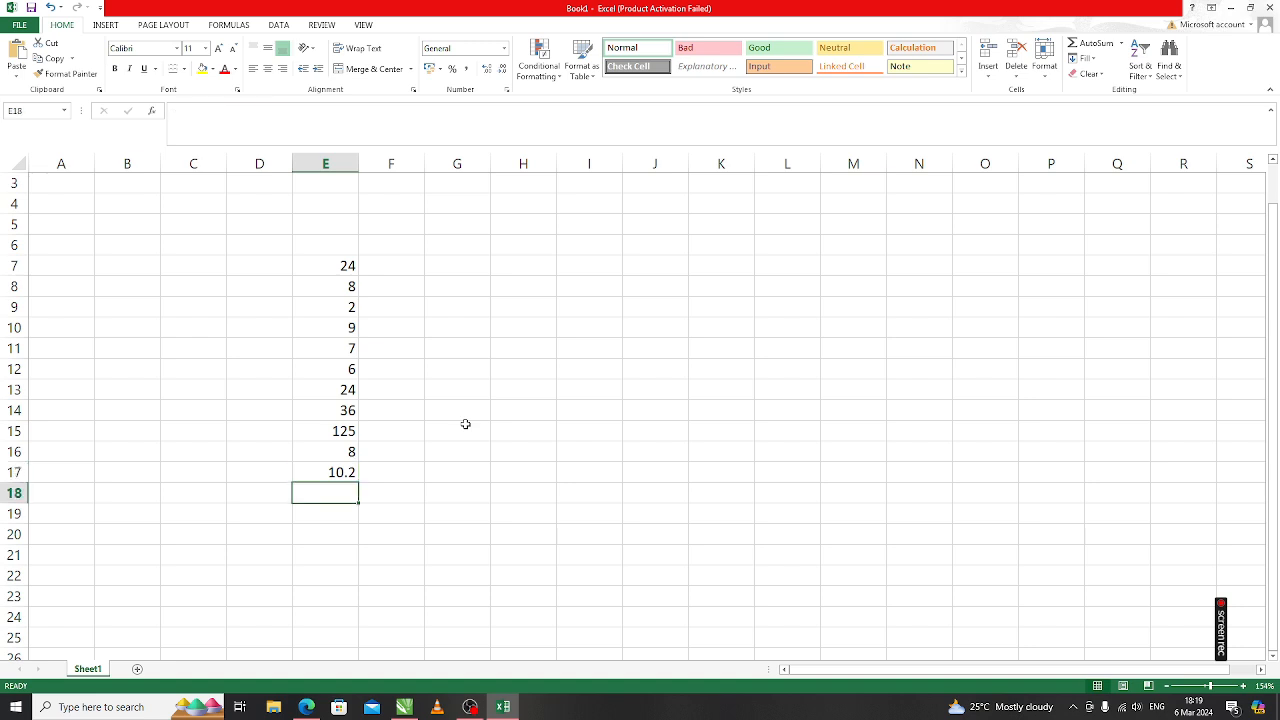
{"action": "type", "text": "=d"}
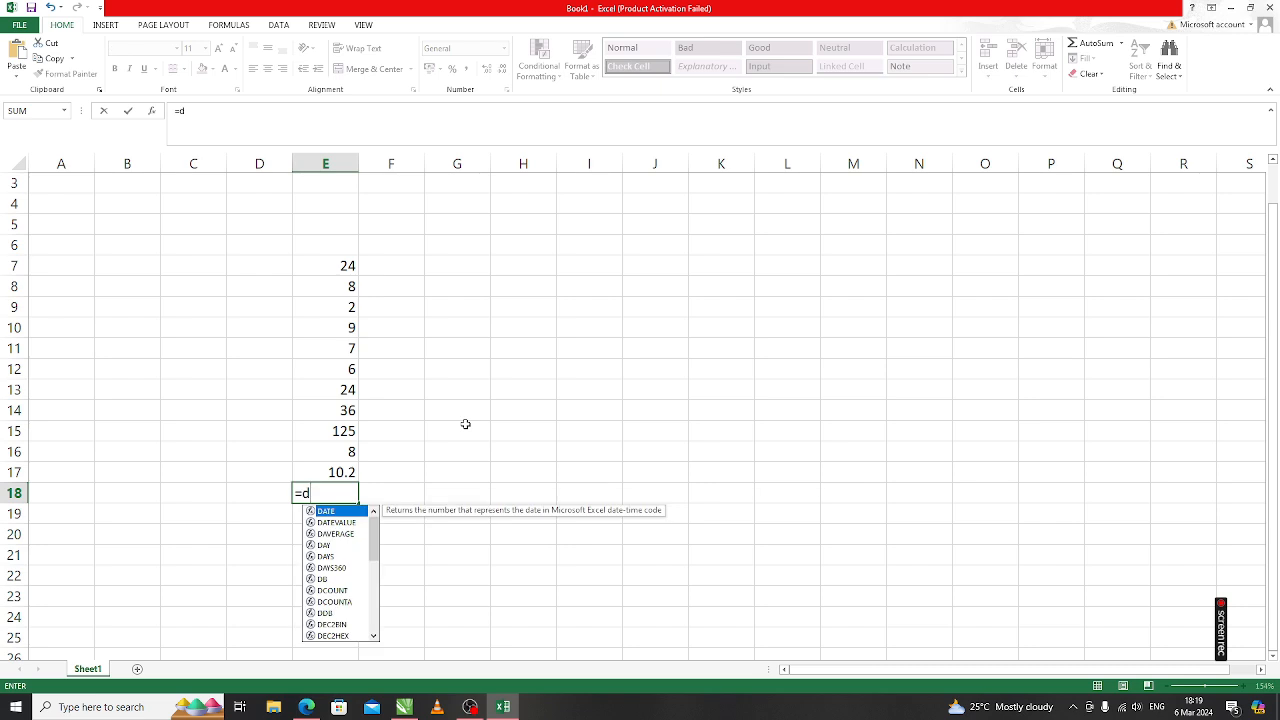
{"action": "type", "text": "ollar"}
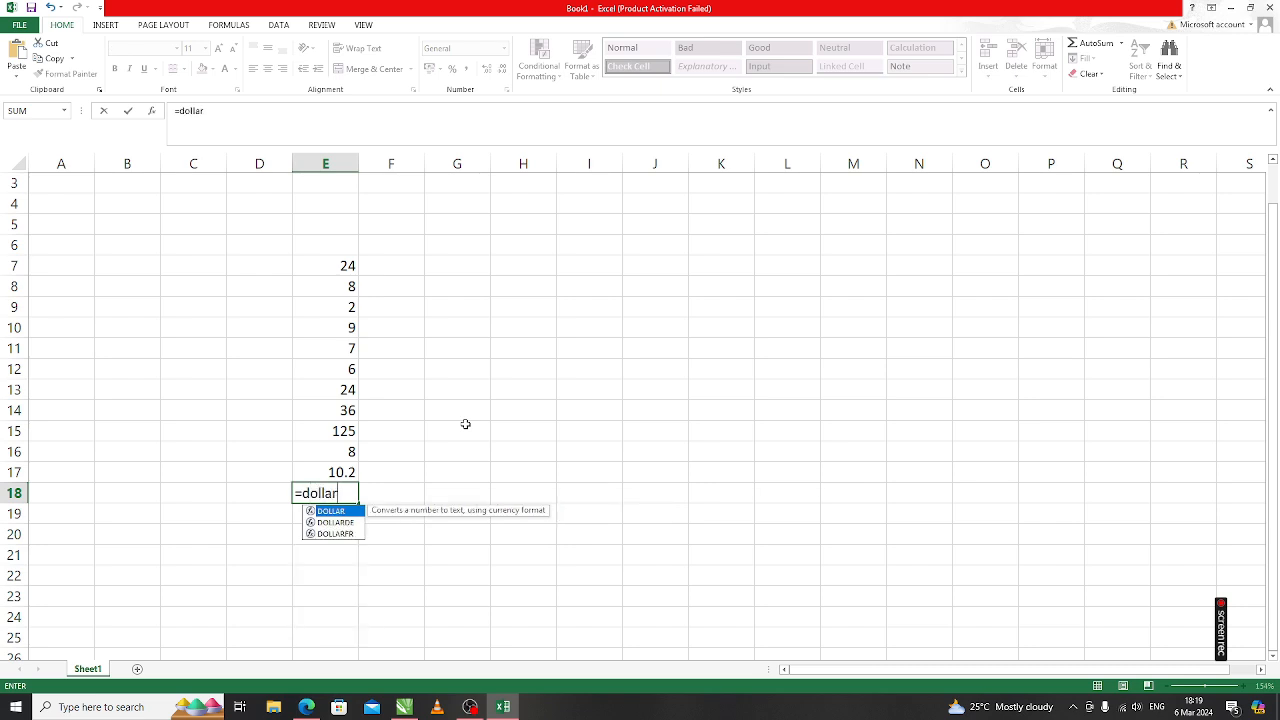
{"action": "key", "text": "Tab"}
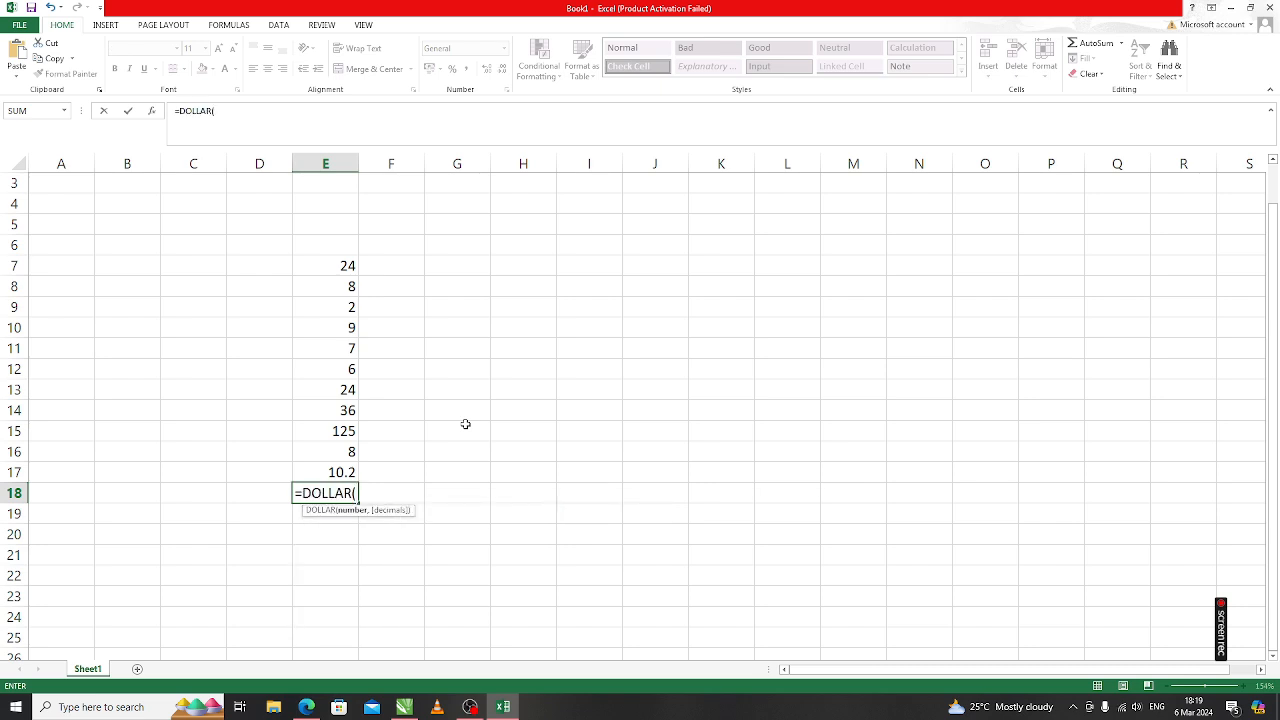
{"action": "type", "text": "10"}
{"action": "key", "text": "Return"}
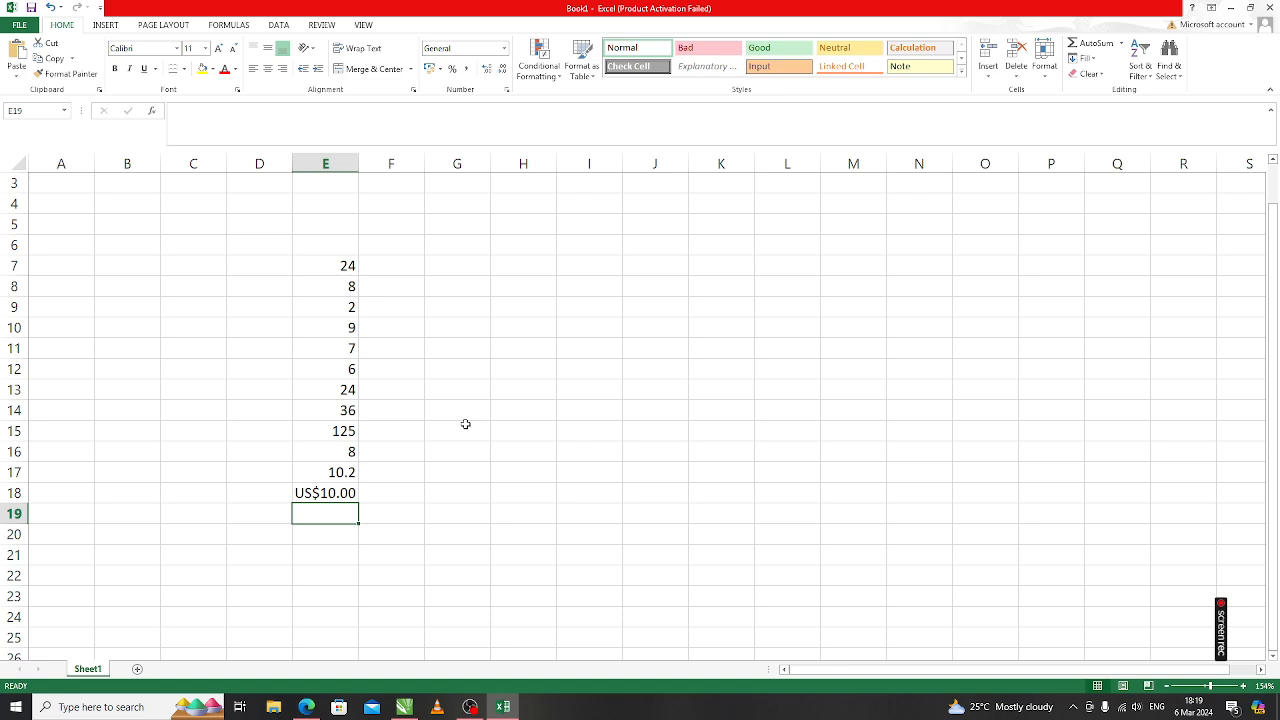
Step: Convert the number 100 to a Roman numeral in cell E19 using the ROMAN function
{"action": "type", "text": "="}
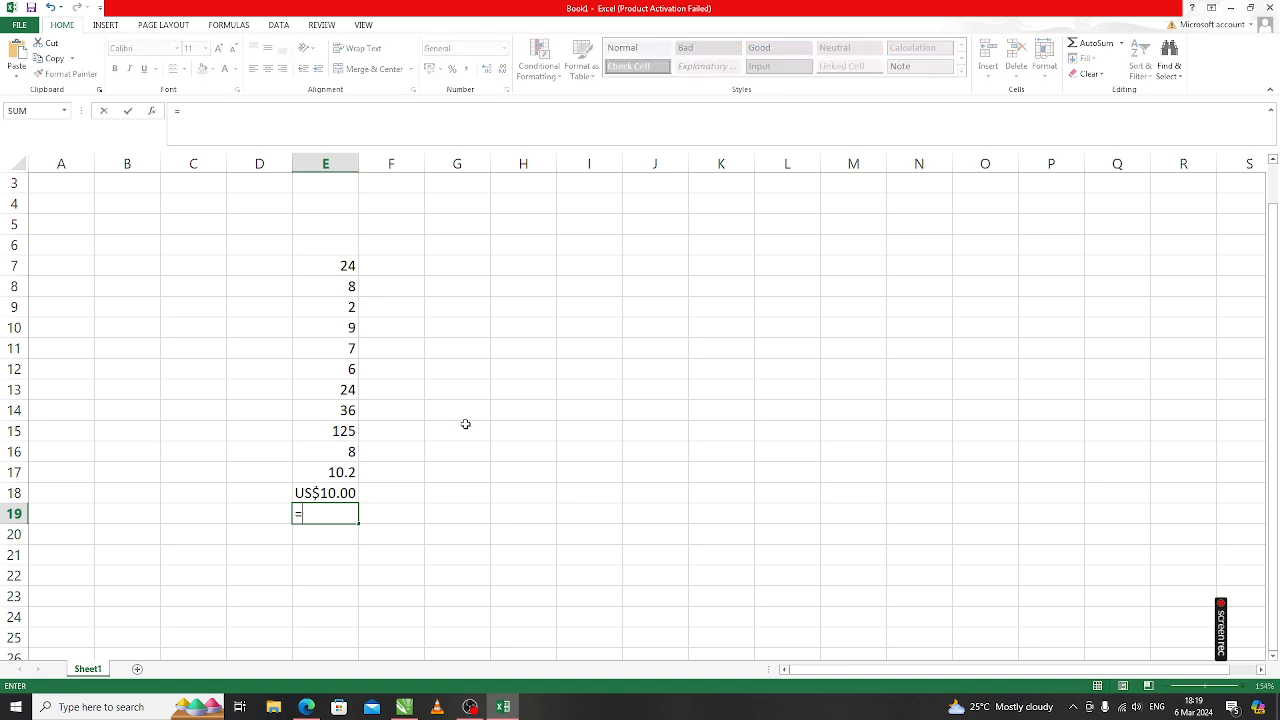
{"action": "type", "text": "ro"}
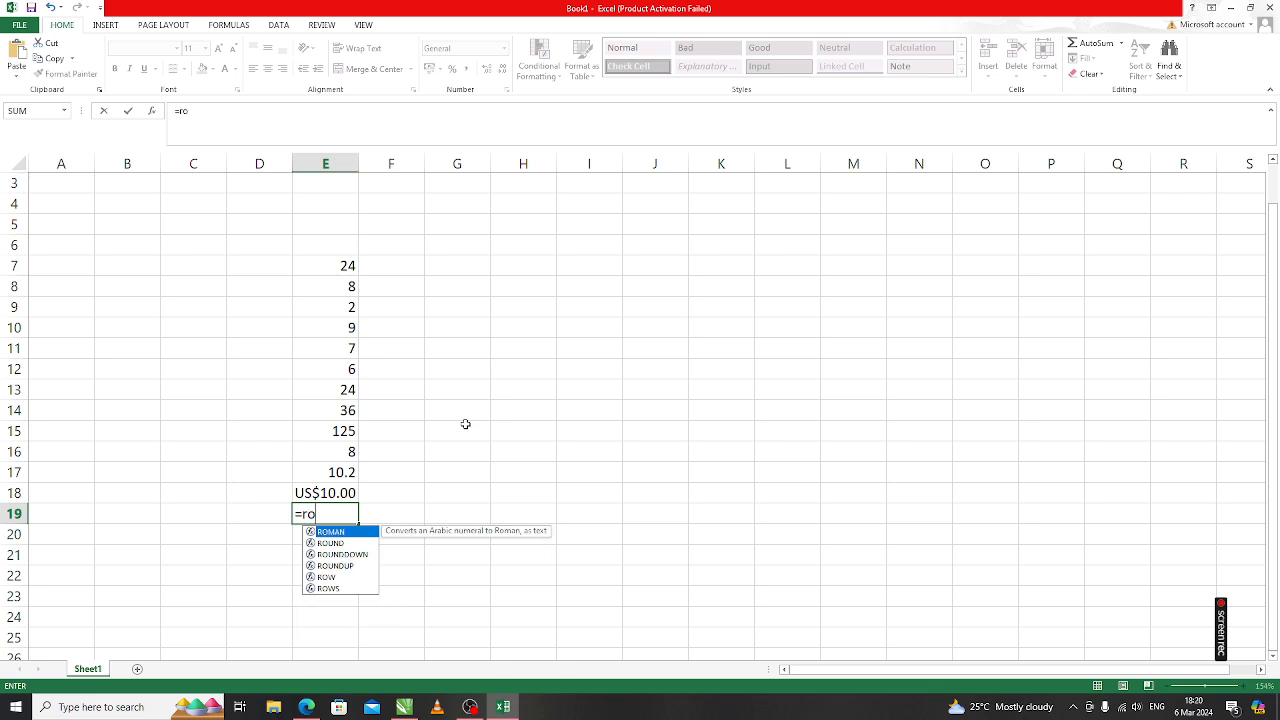
{"action": "key", "text": "Tab"}
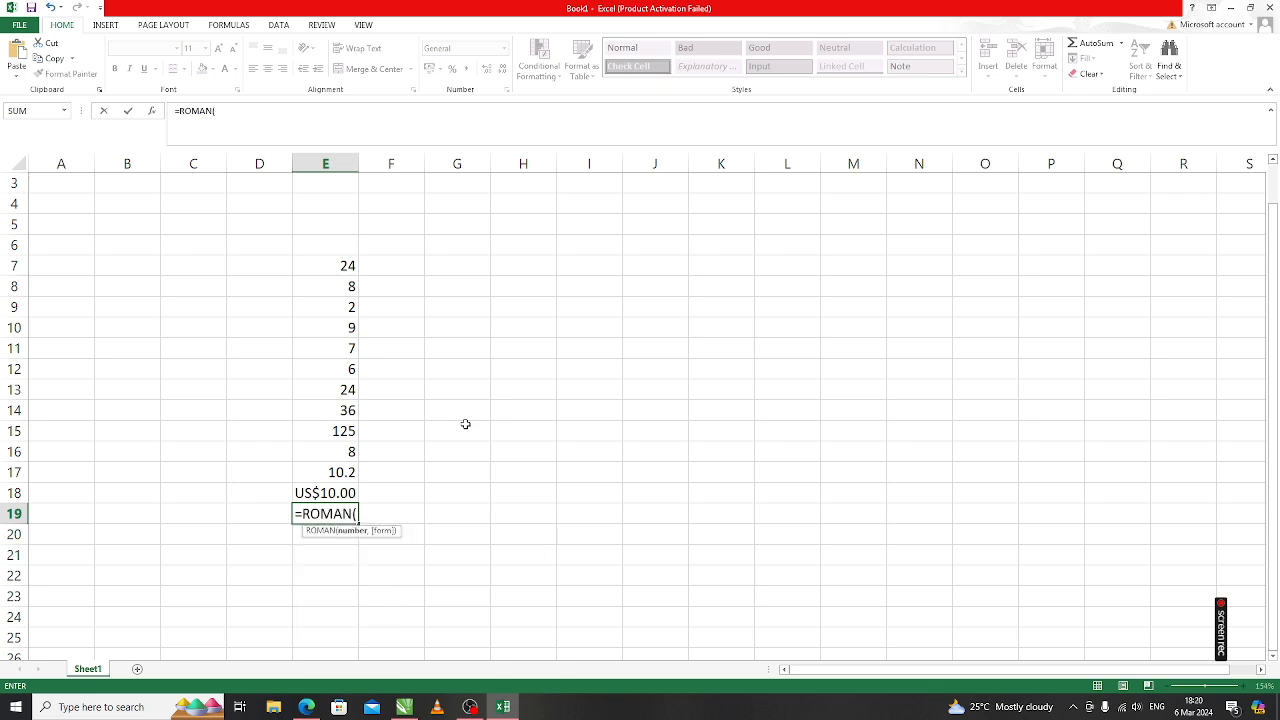
{"action": "type", "text": "100"}
{"action": "key", "text": "Return"}
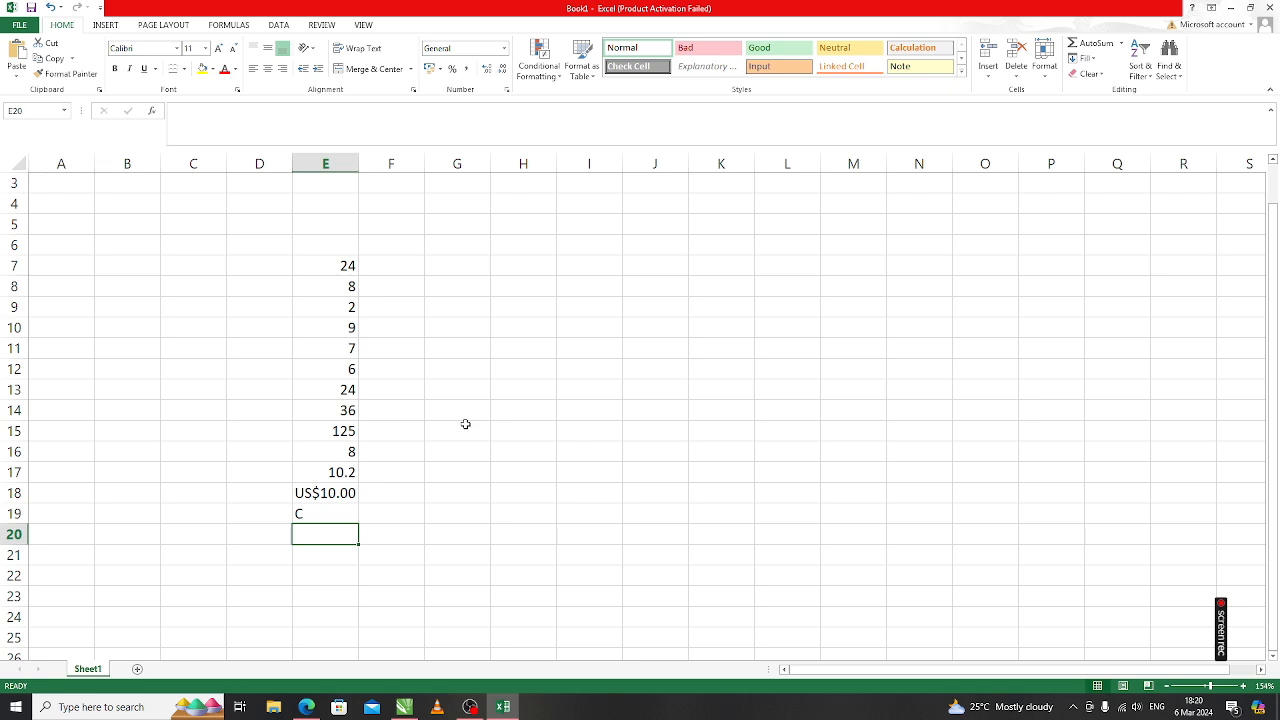
Step: Calculate the sine of 45 in cell E20 using the SIN function
{"action": "type", "text": "="}
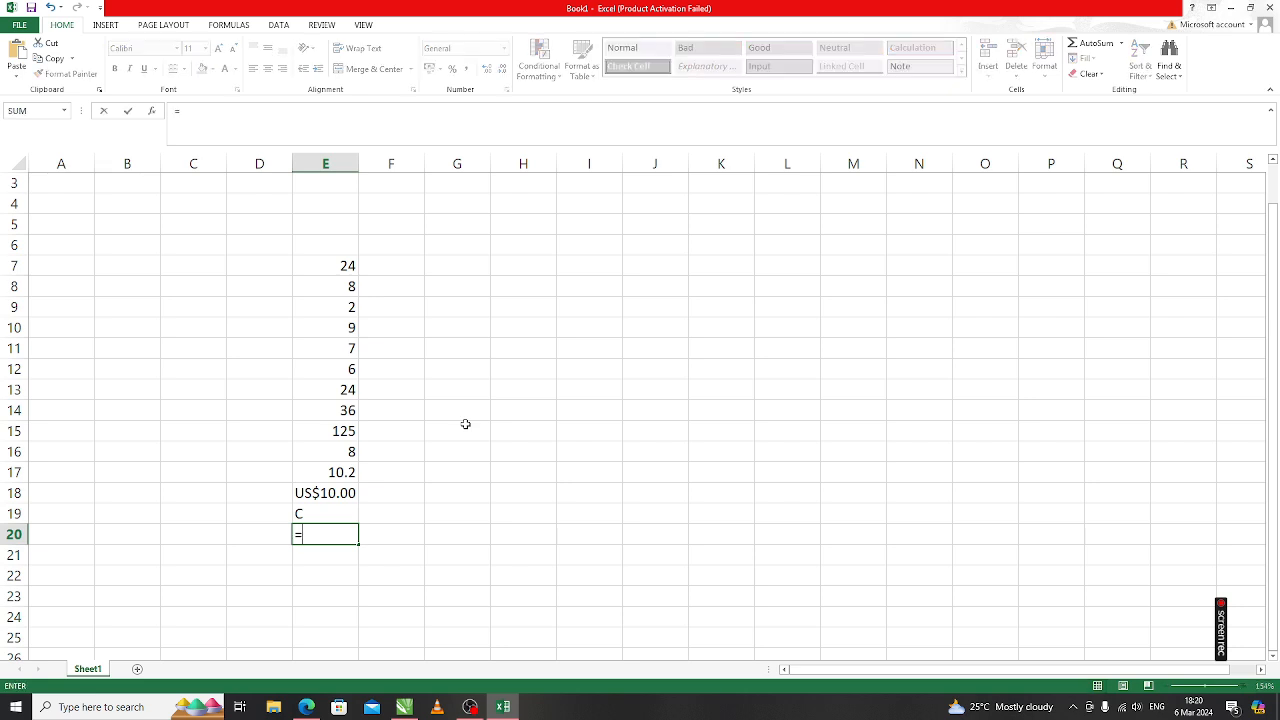
{"action": "type", "text": "sin"}
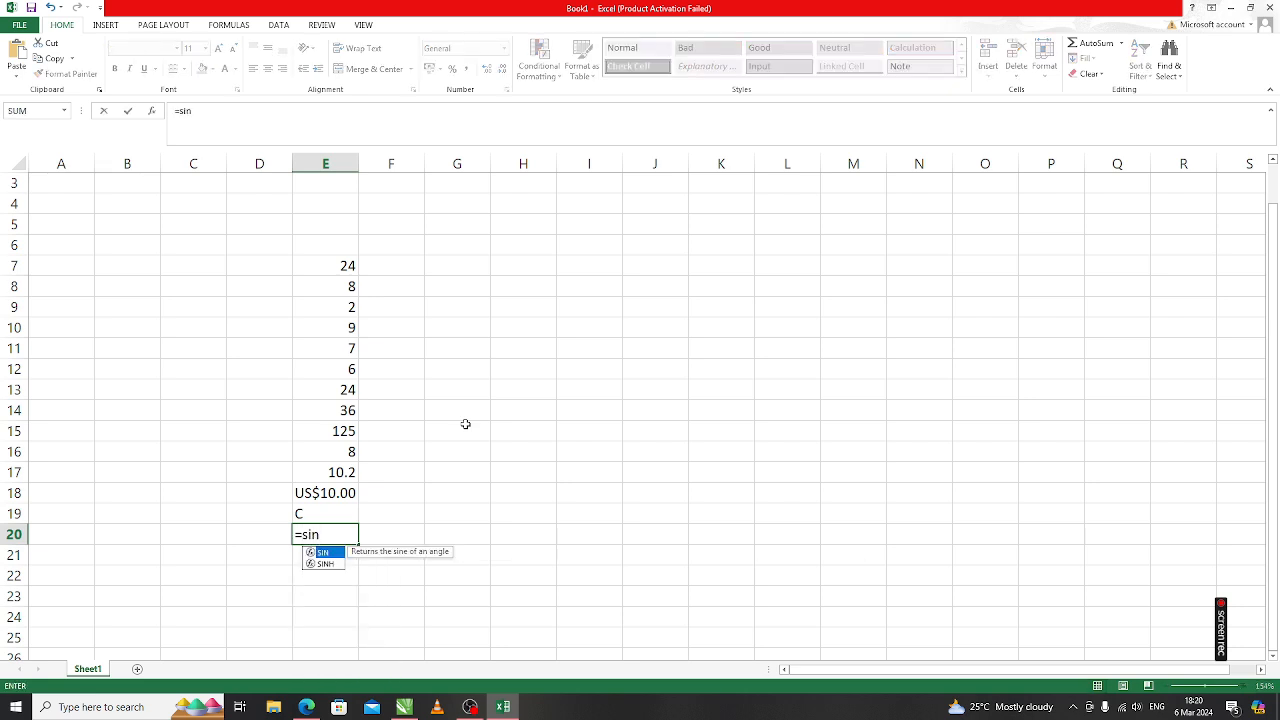
{"action": "key", "text": "Tab"}
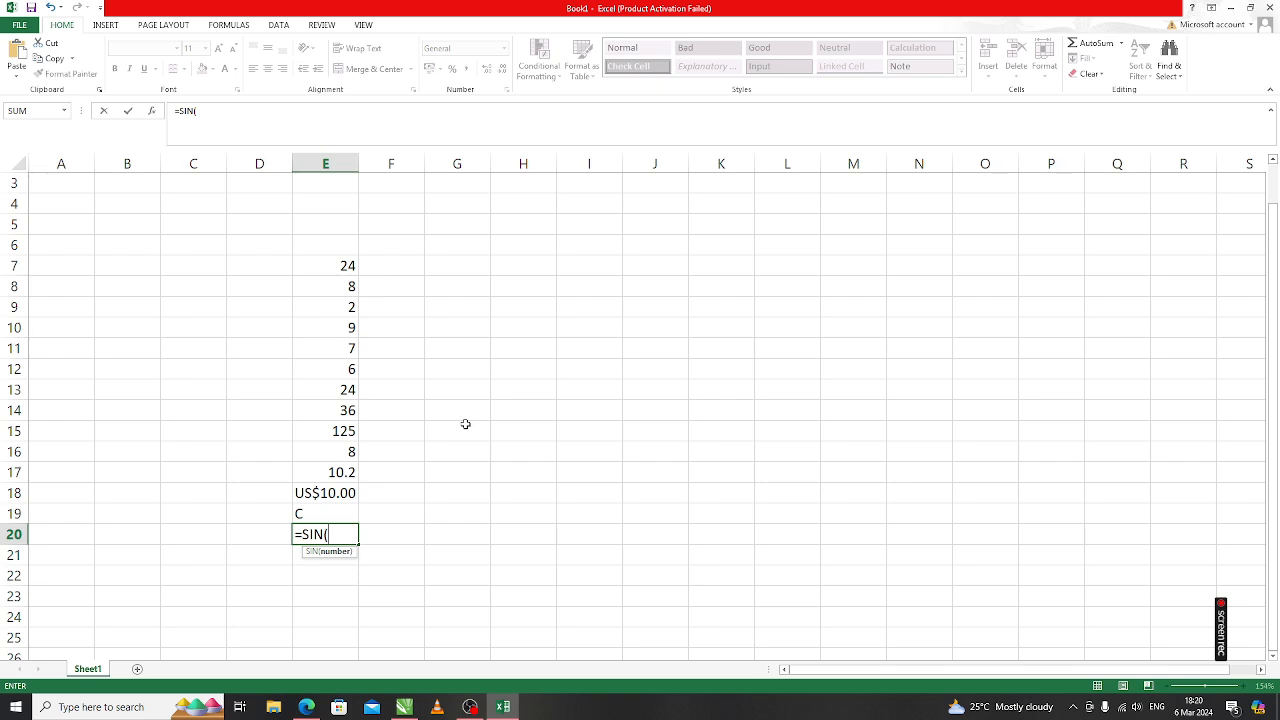
{"action": "type", "text": "45"}
{"action": "key", "text": "Return"}
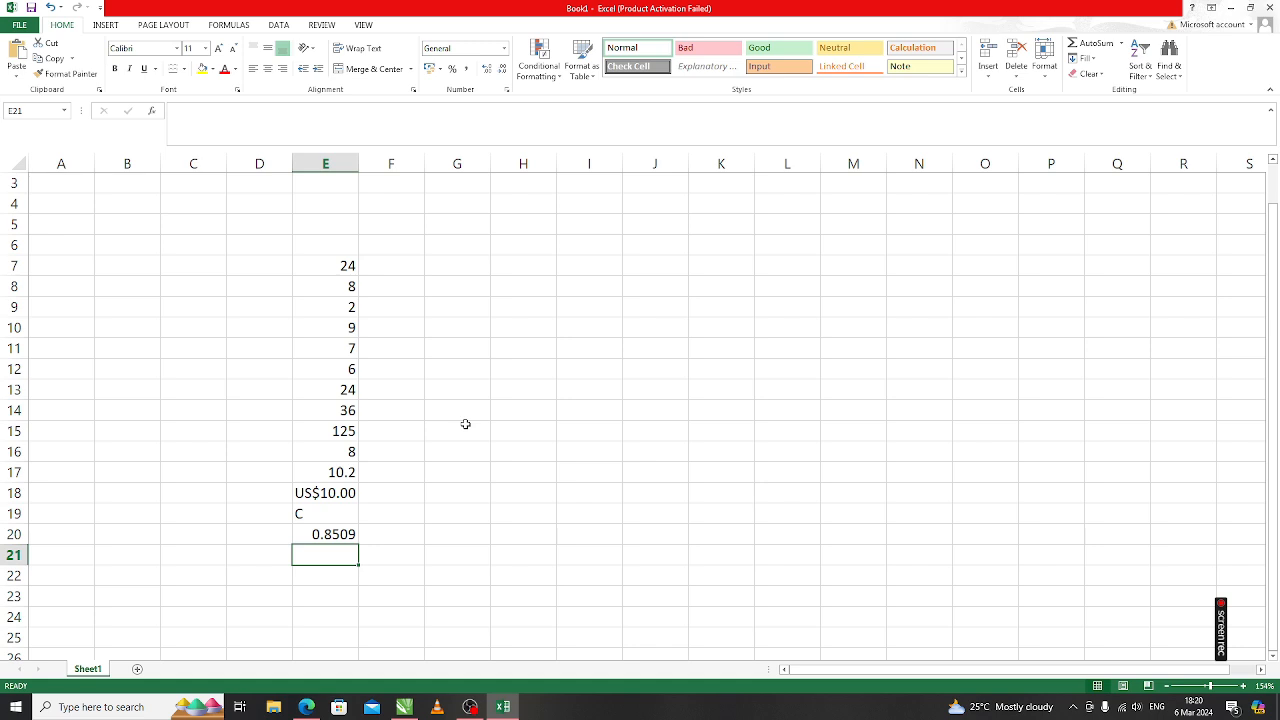
Step: Calculate the cosine of 90 in cell E21 using the COS function
{"action": "type", "text": "=c"}
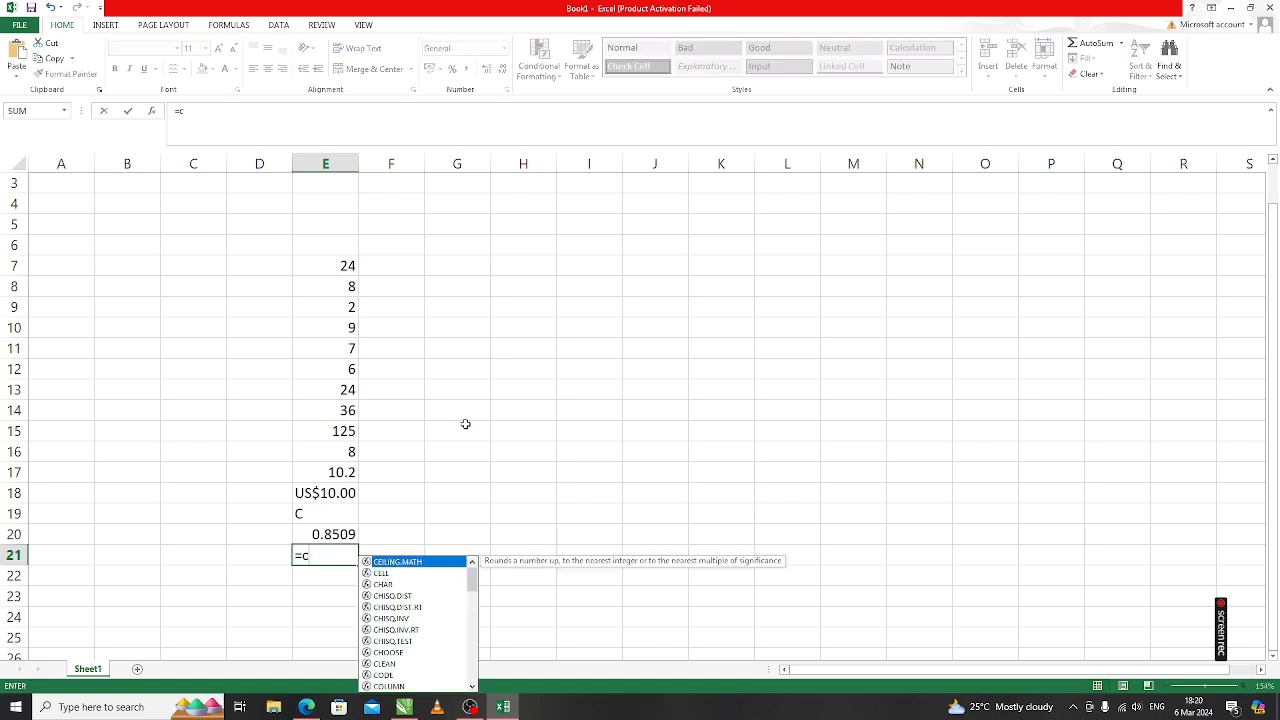
{"action": "type", "text": "os"}
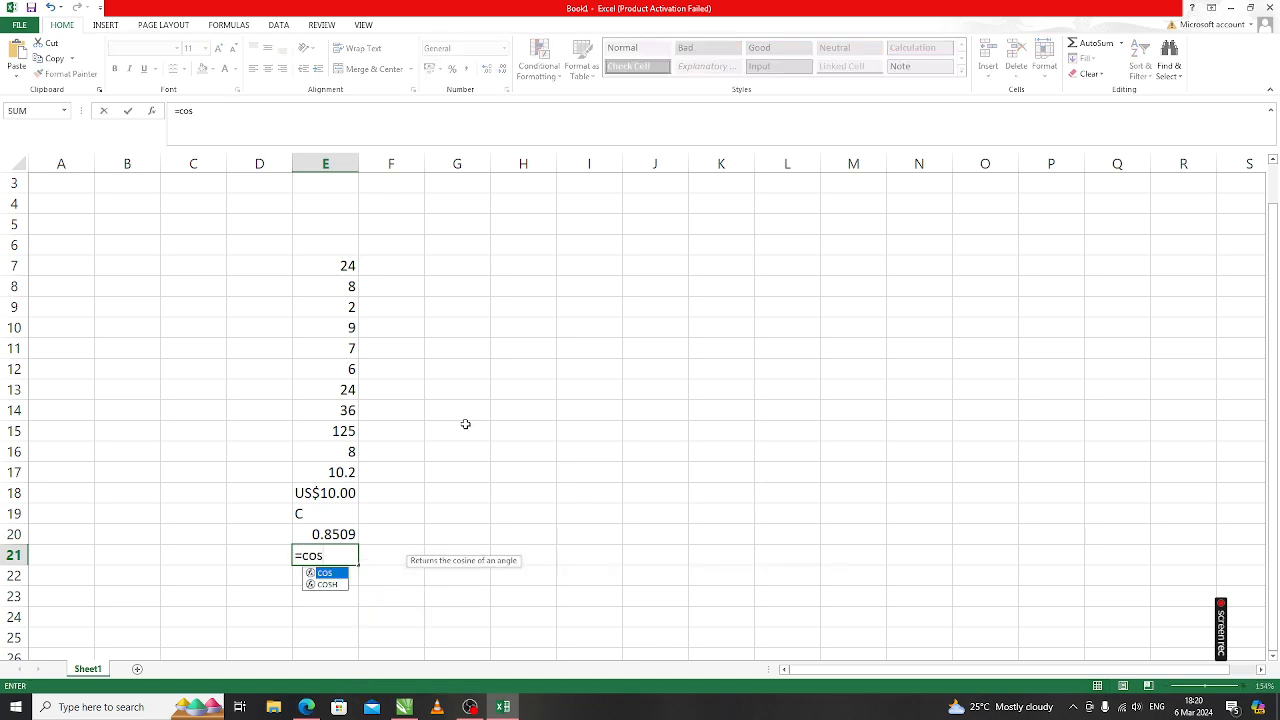
{"action": "key", "text": "Tab"}
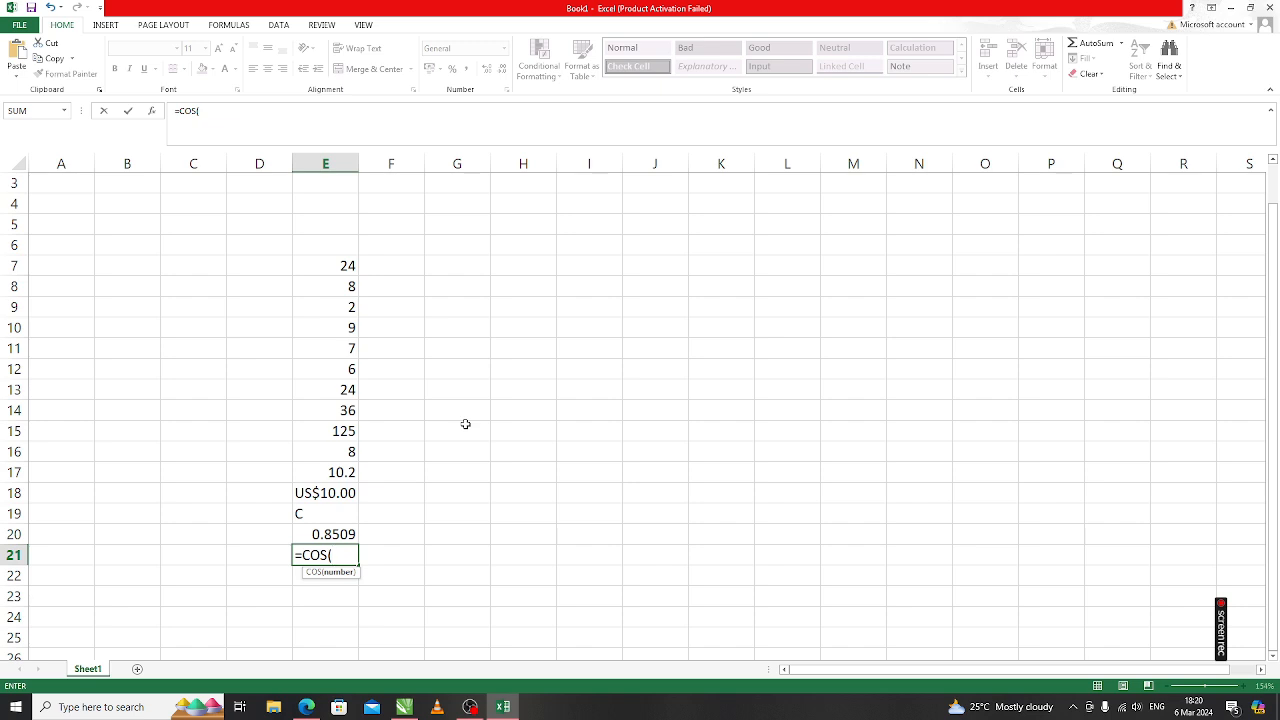
{"action": "type", "text": "90"}
{"action": "key", "text": "Return"}
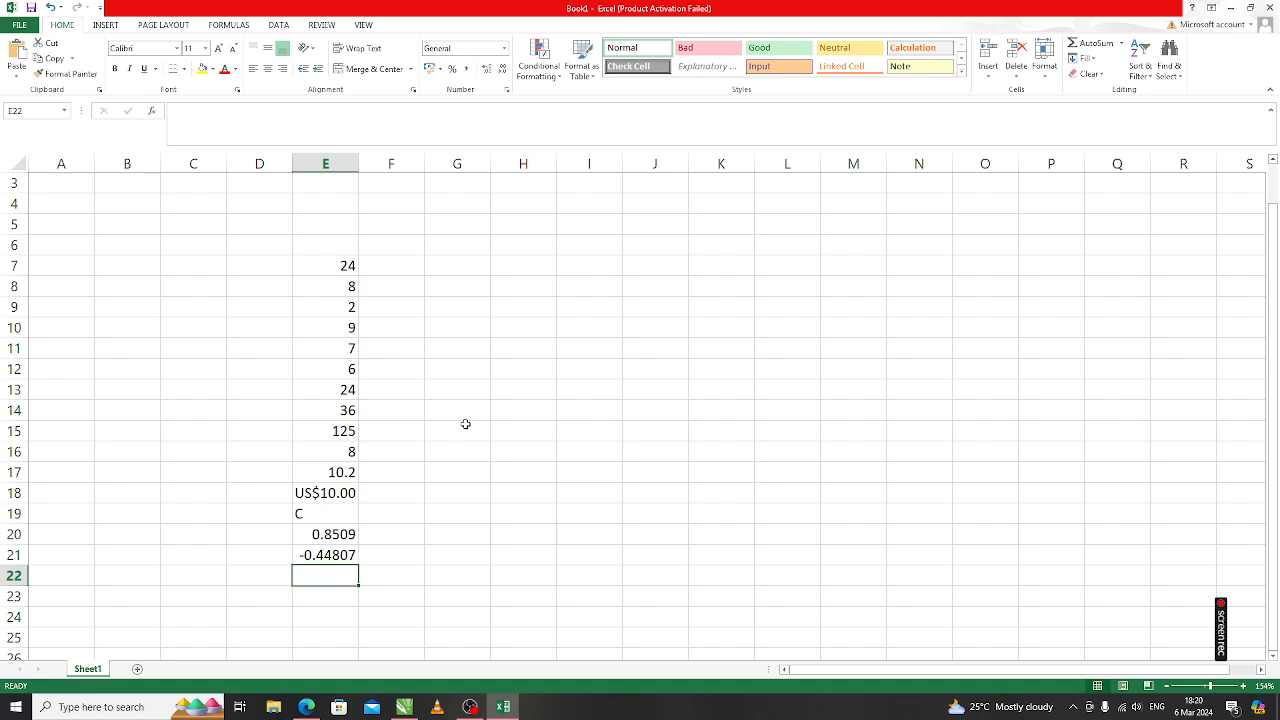
Step: Calculate the tangent of 30 in cell E22 using the TAN function
{"action": "type", "text": "=tan"}
{"action": "key", "text": "Tab"}
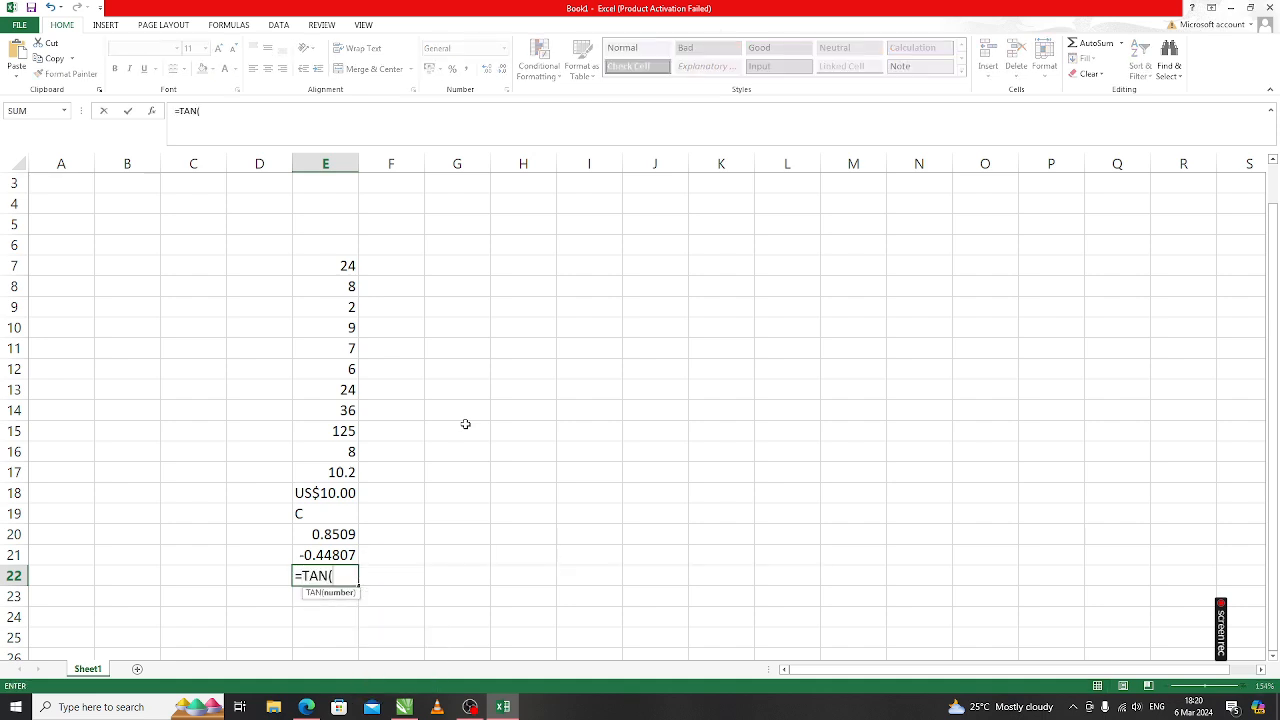
{"action": "type", "text": "30"}
{"action": "key", "text": "Return"}
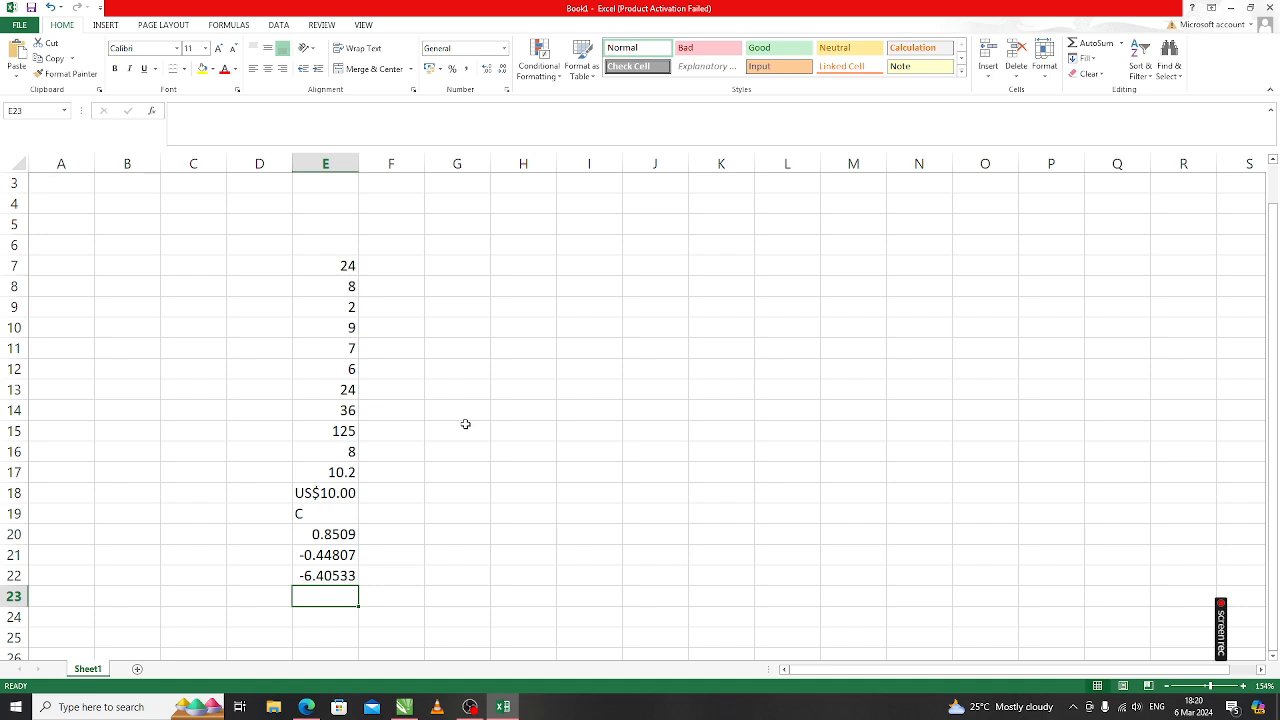
Step: Enter the value of pi in cell E23 using the PI function without arguments
{"action": "type", "text": "=pi"}
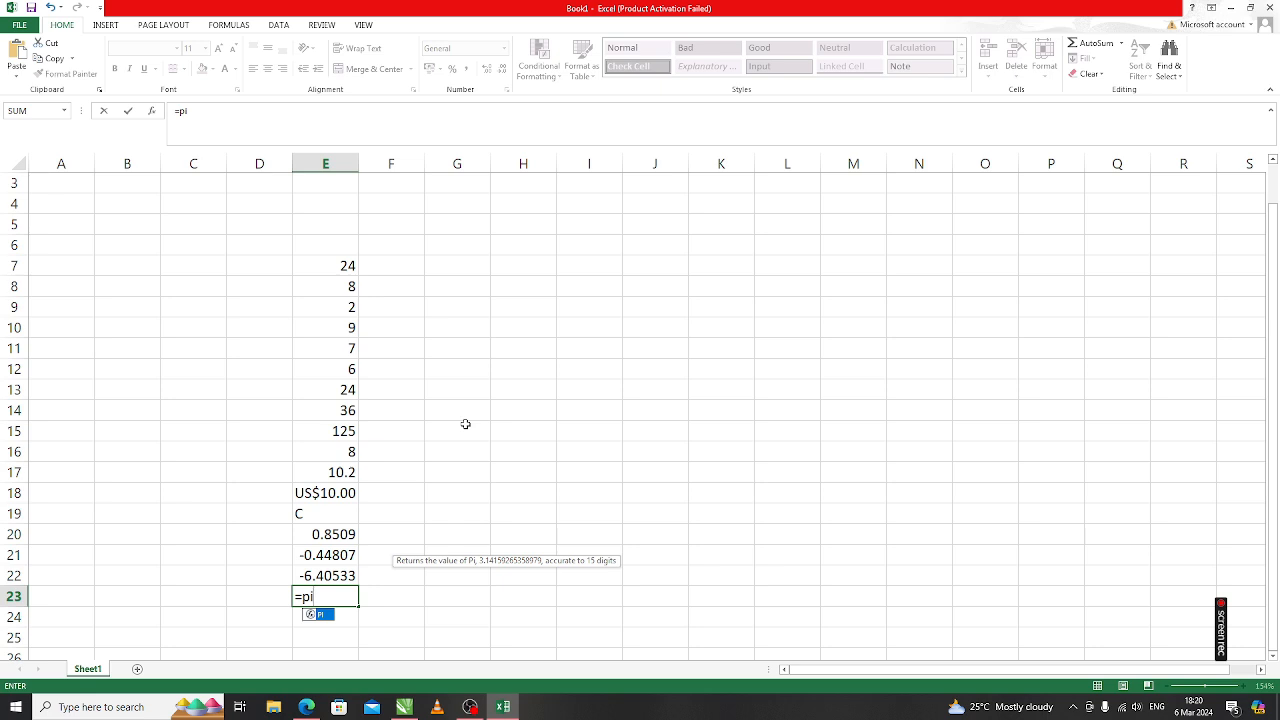
{"action": "key", "text": "Tab"}
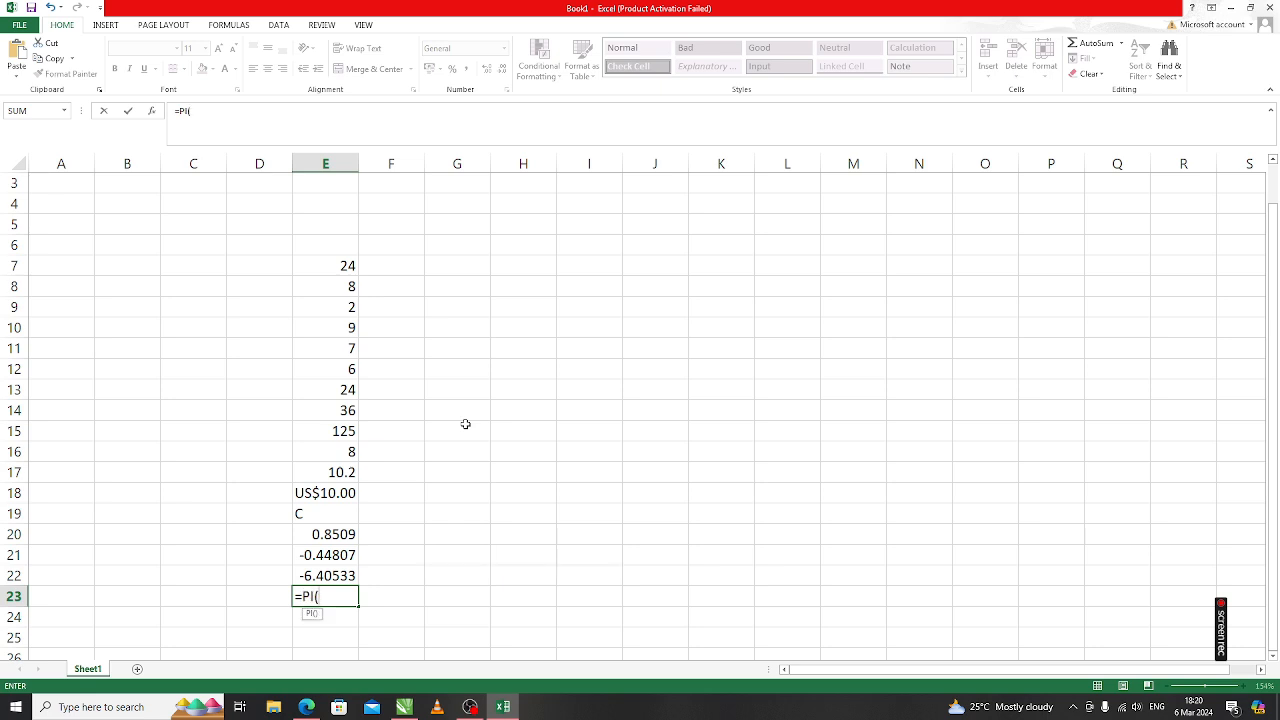
{"action": "type", "text": ")"}
{"action": "key", "text": "Return"}
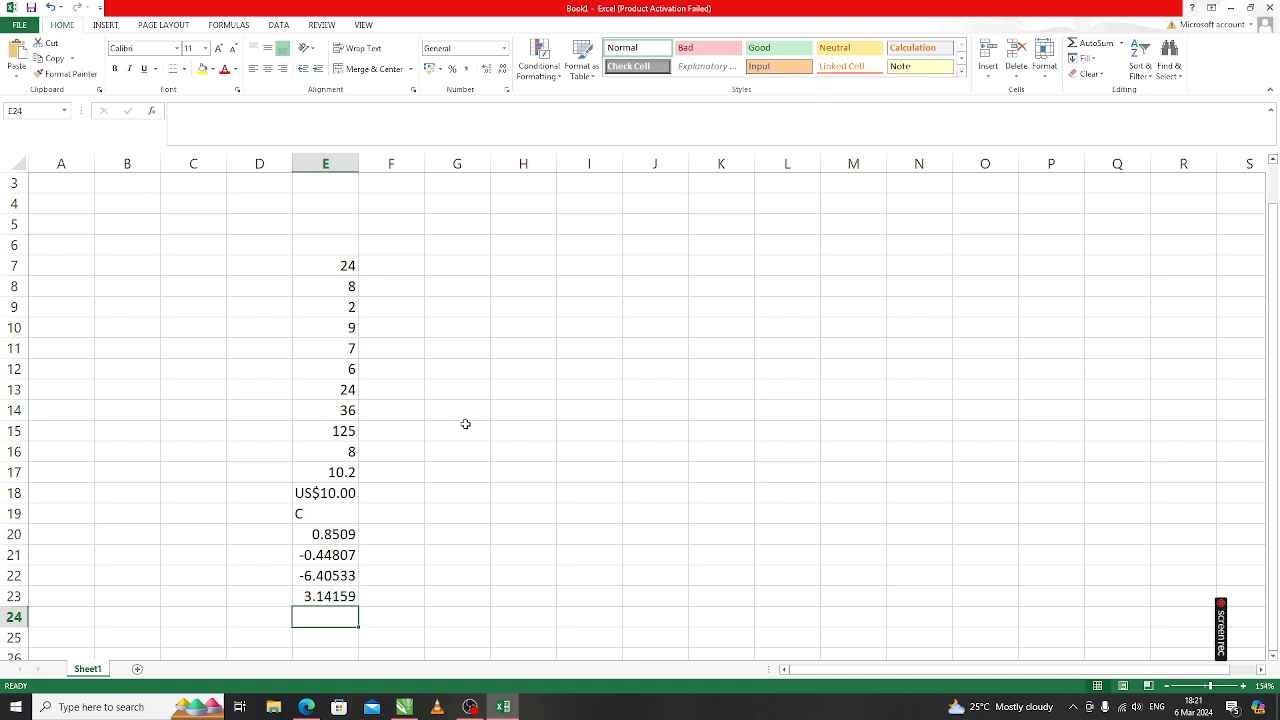
Step: Find the smallest of the numbers 2, 3, 4, 5, 6 and 7 in cell E24 using the MIN function
{"action": "type", "text": "="}
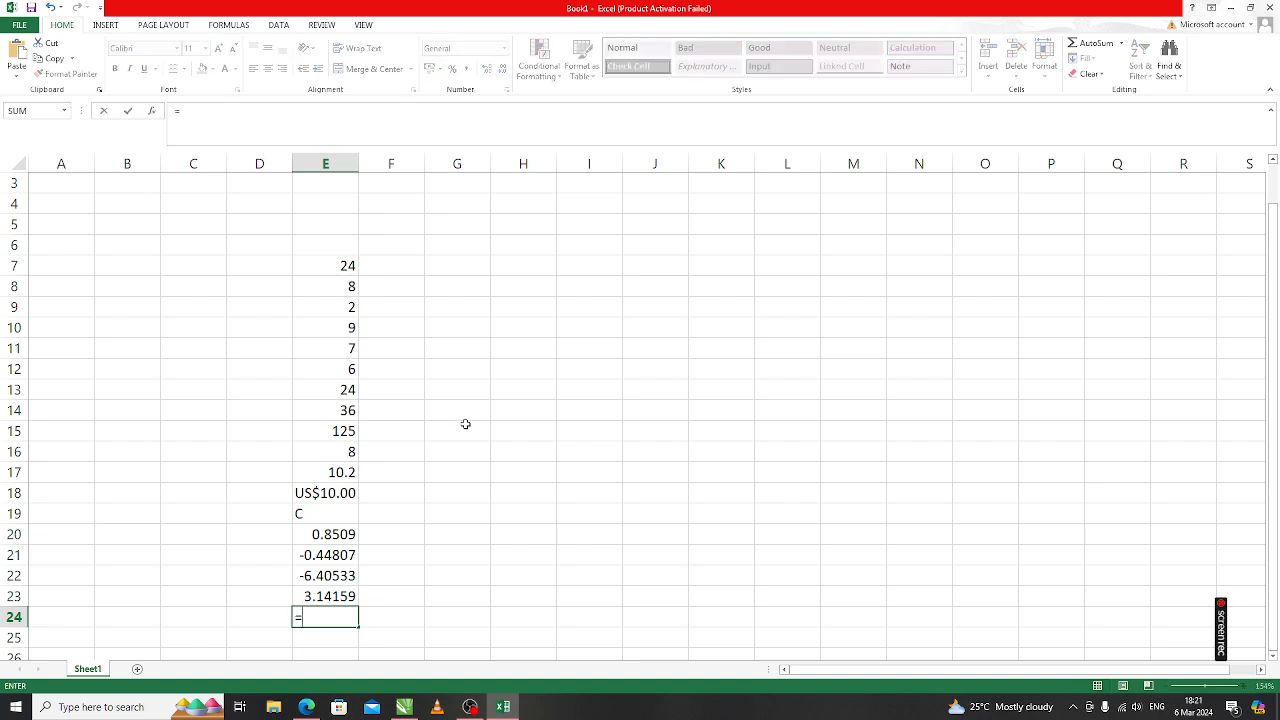
{"action": "type", "text": "min"}
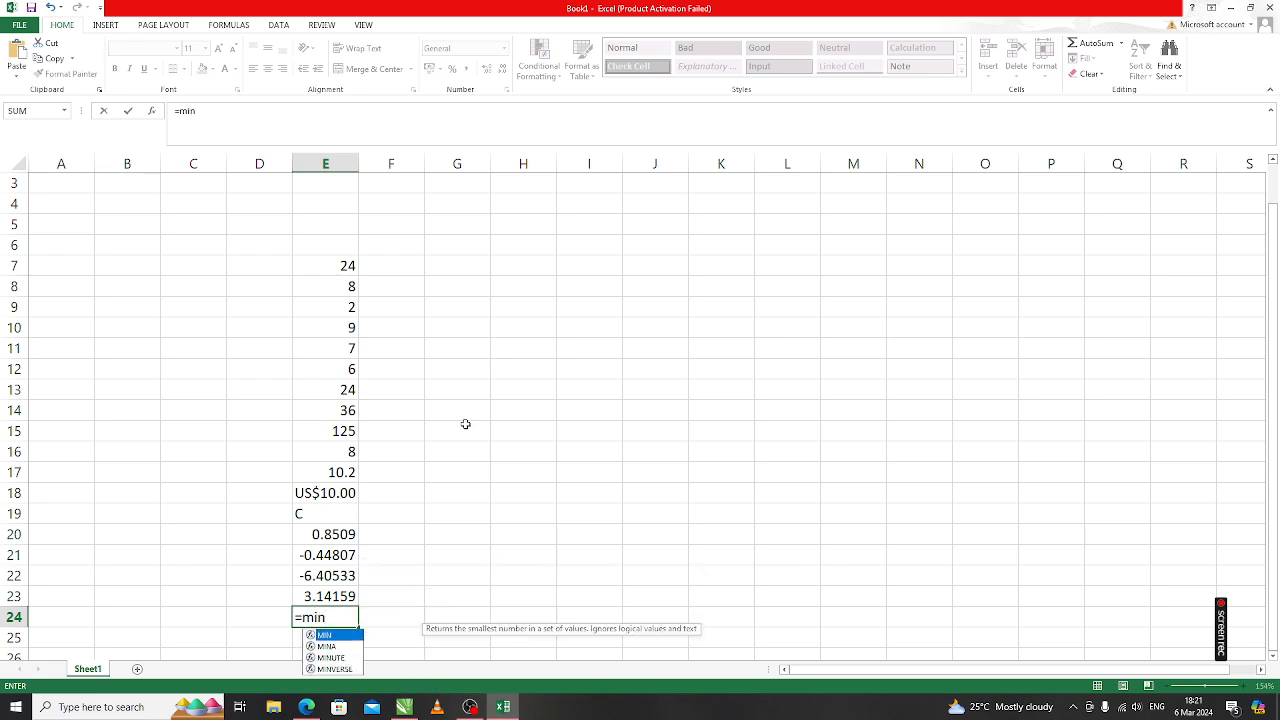
{"action": "key", "text": "Tab"}
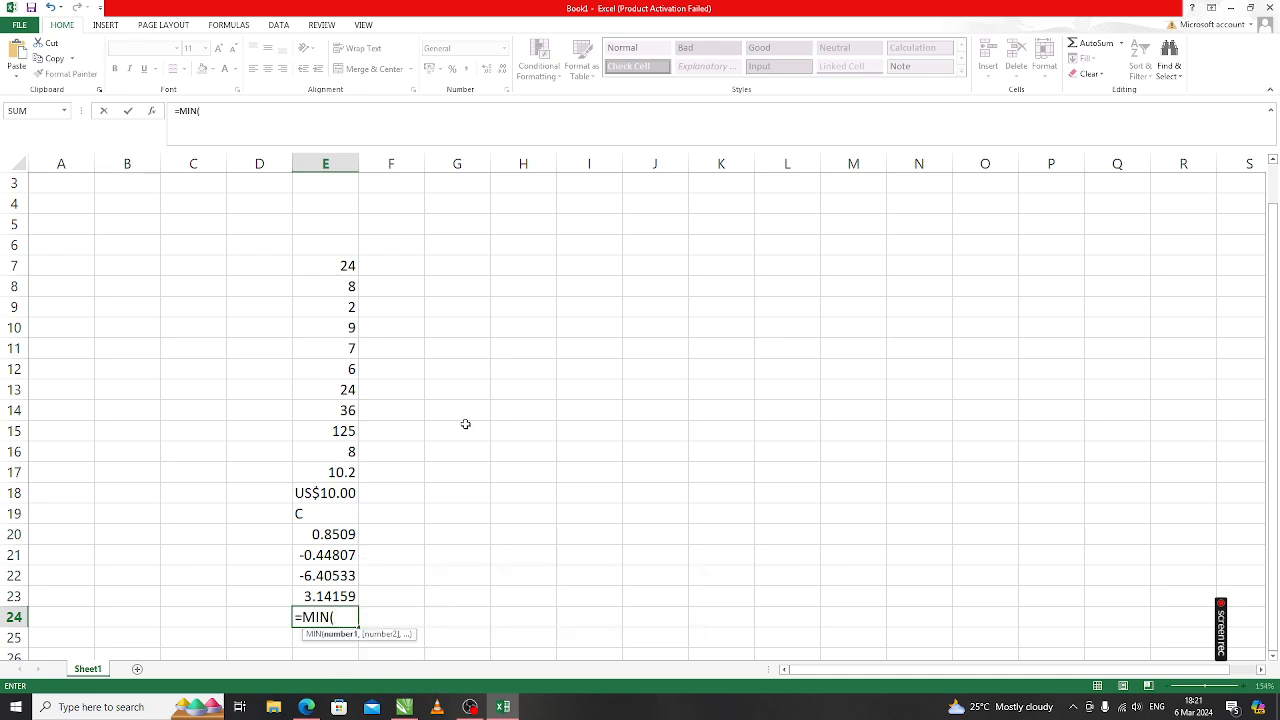
{"action": "type", "text": "2,3,"}
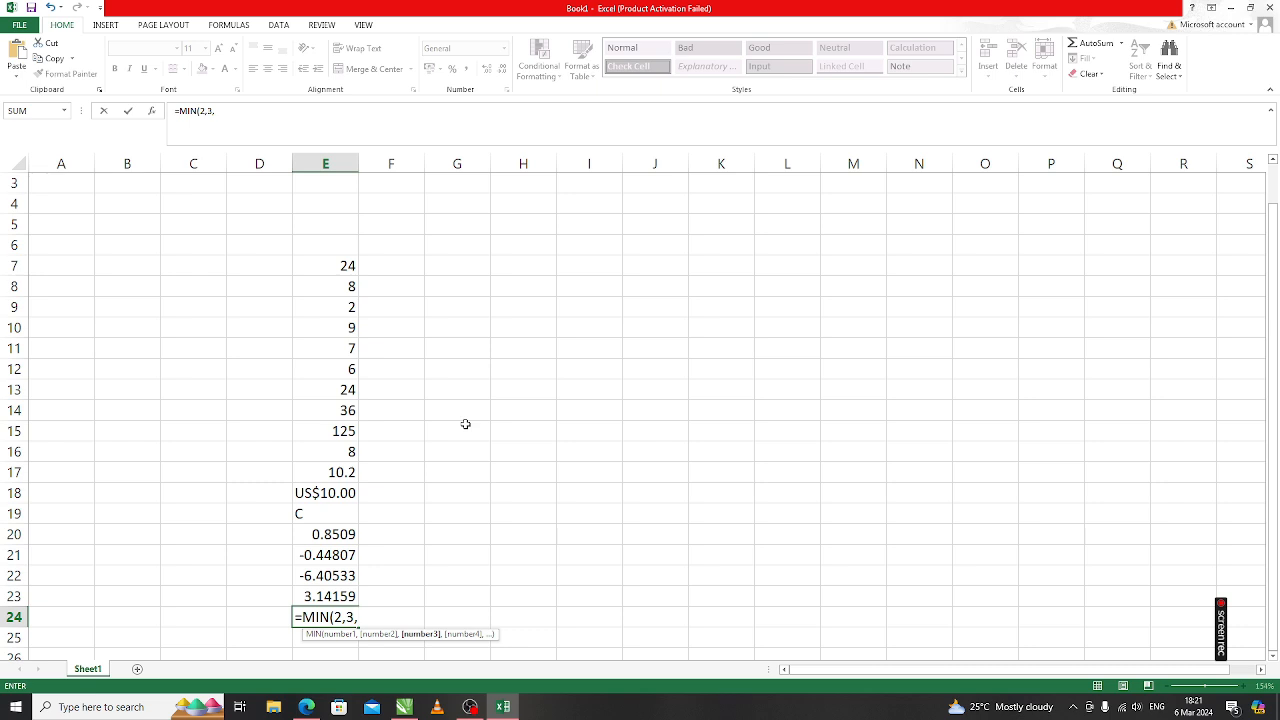
{"action": "type", "text": "4,5"}
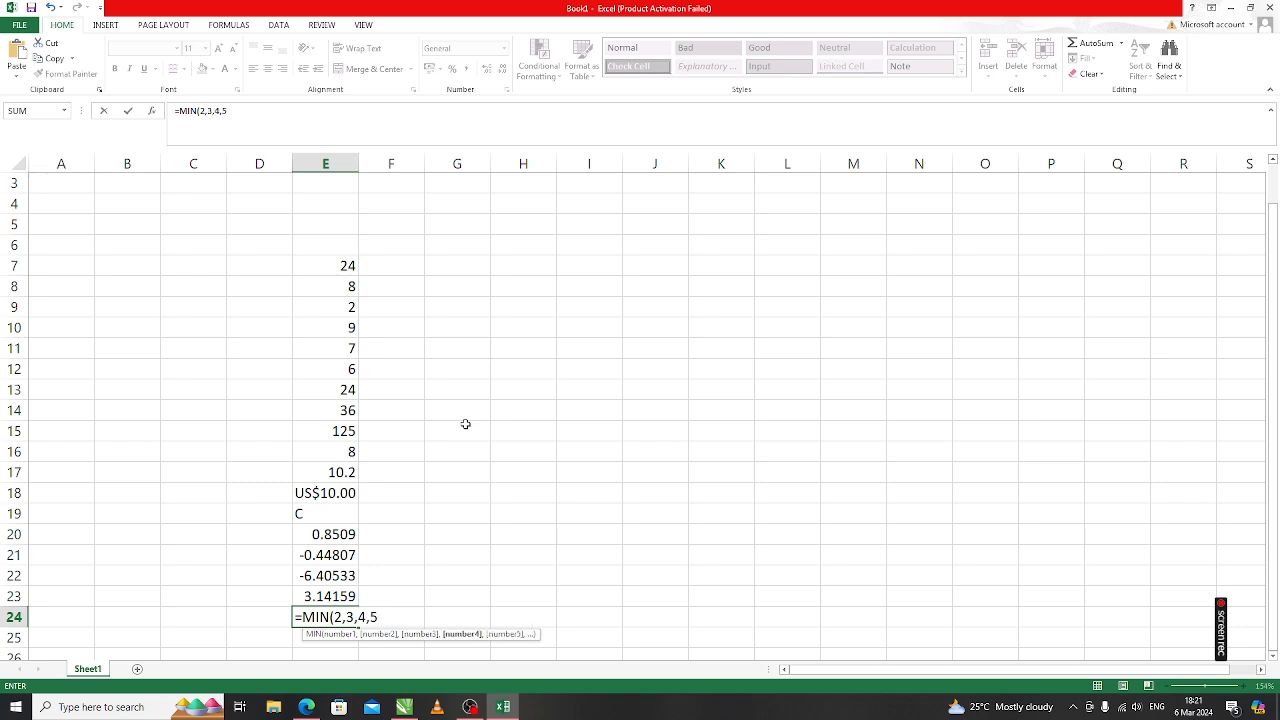
{"action": "type", "text": ",6,7"}
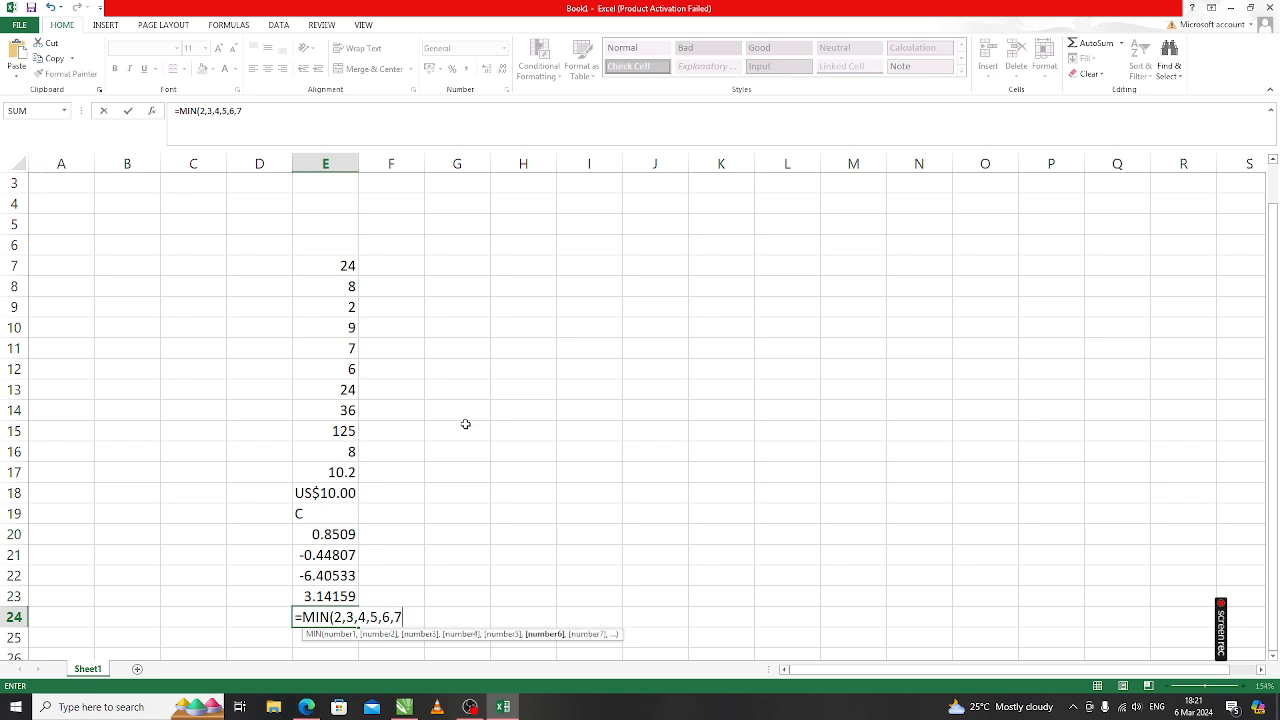
{"action": "type", "text": ")"}
{"action": "key", "text": "Return"}
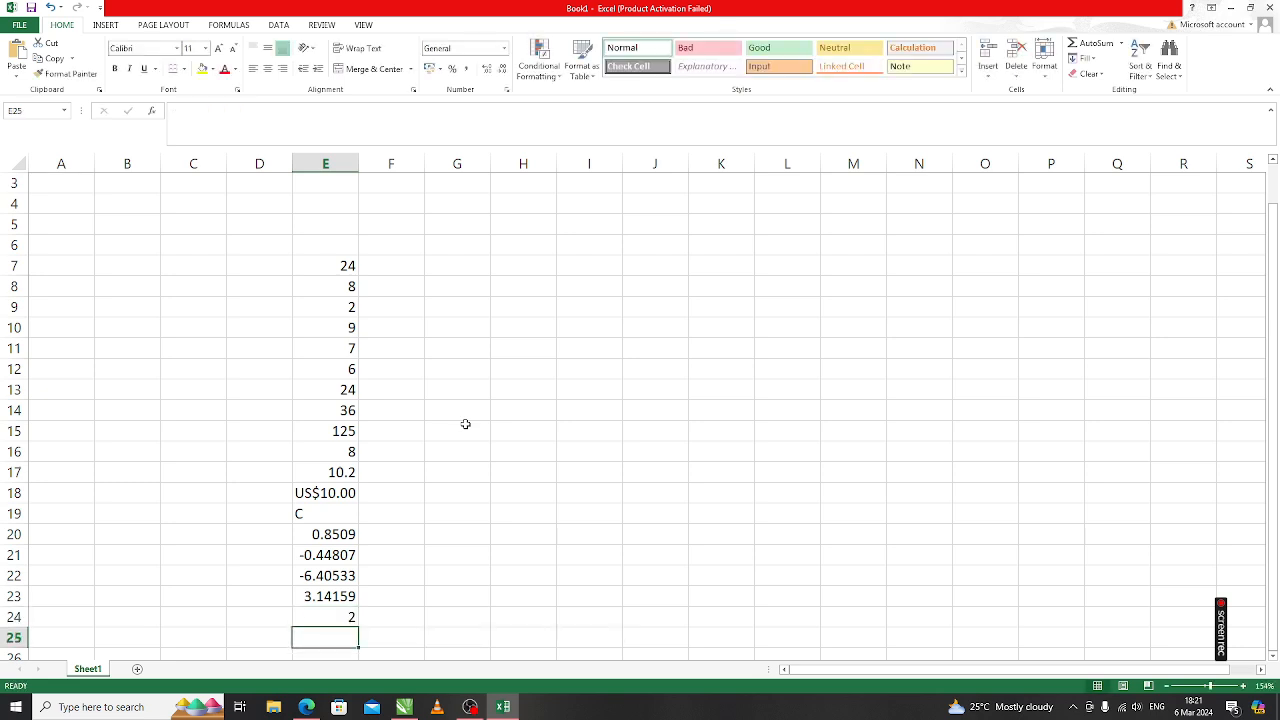
Step: Find the largest of the numbers 24, 34, 52, 30, 96, 256 and 9 in cell E25 using the MAX function
{"action": "type", "text": "=max"}
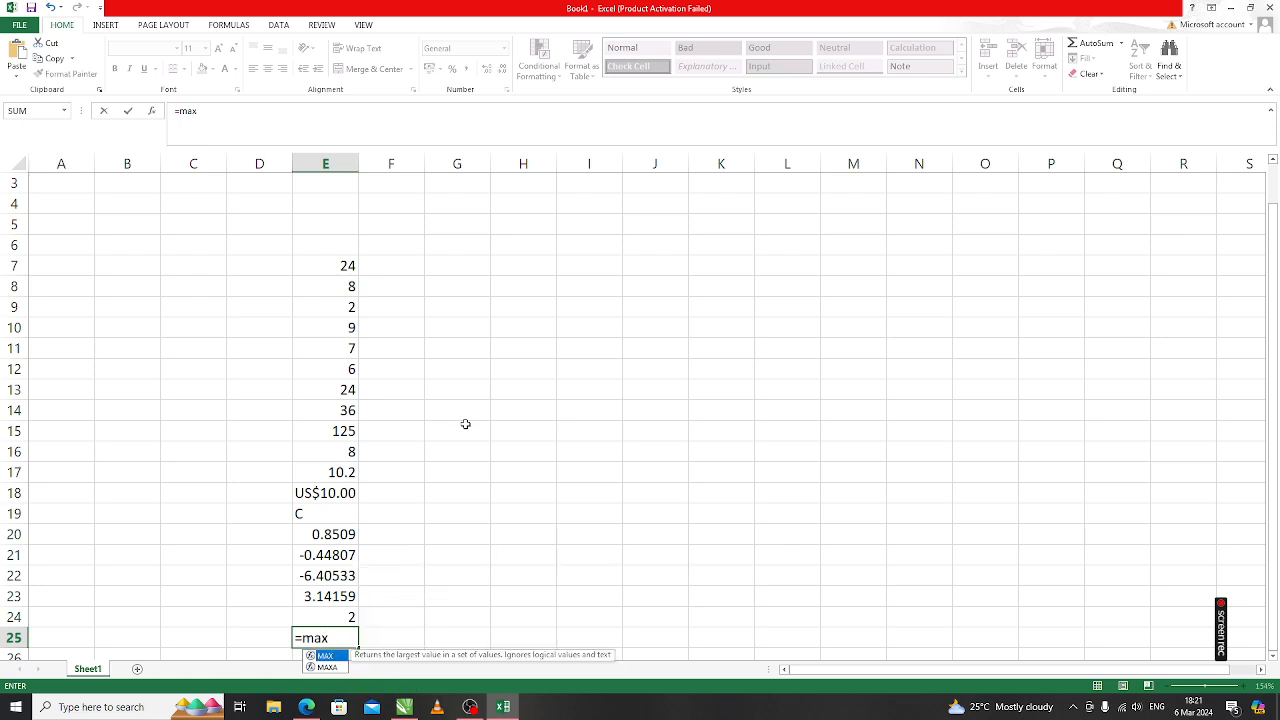
{"action": "key", "text": "Tab"}
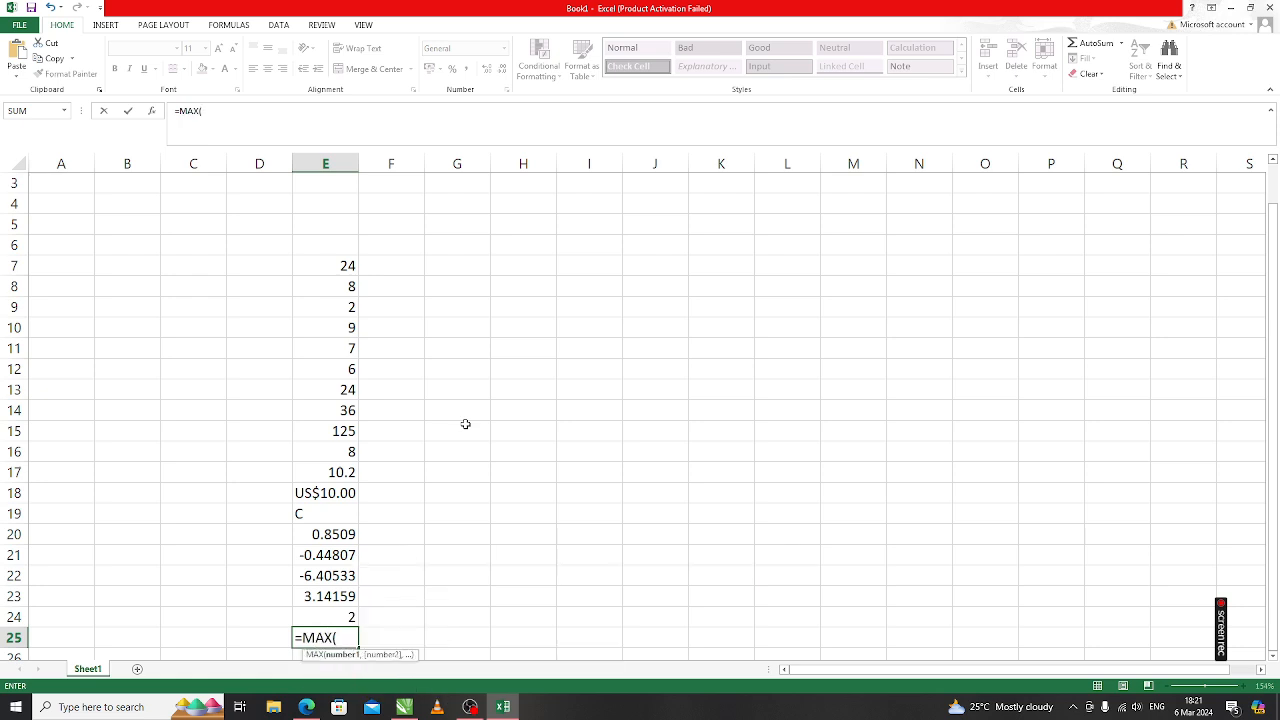
{"action": "type", "text": "24,"}
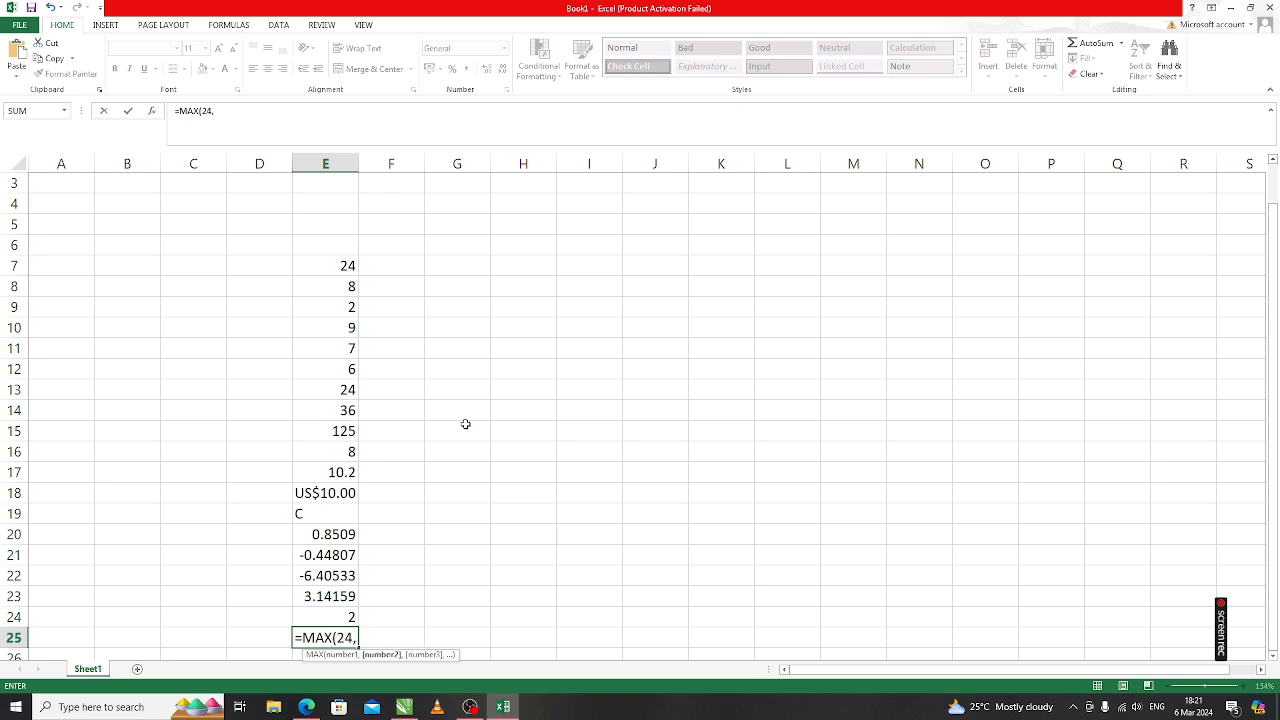
{"action": "type", "text": "34,"}
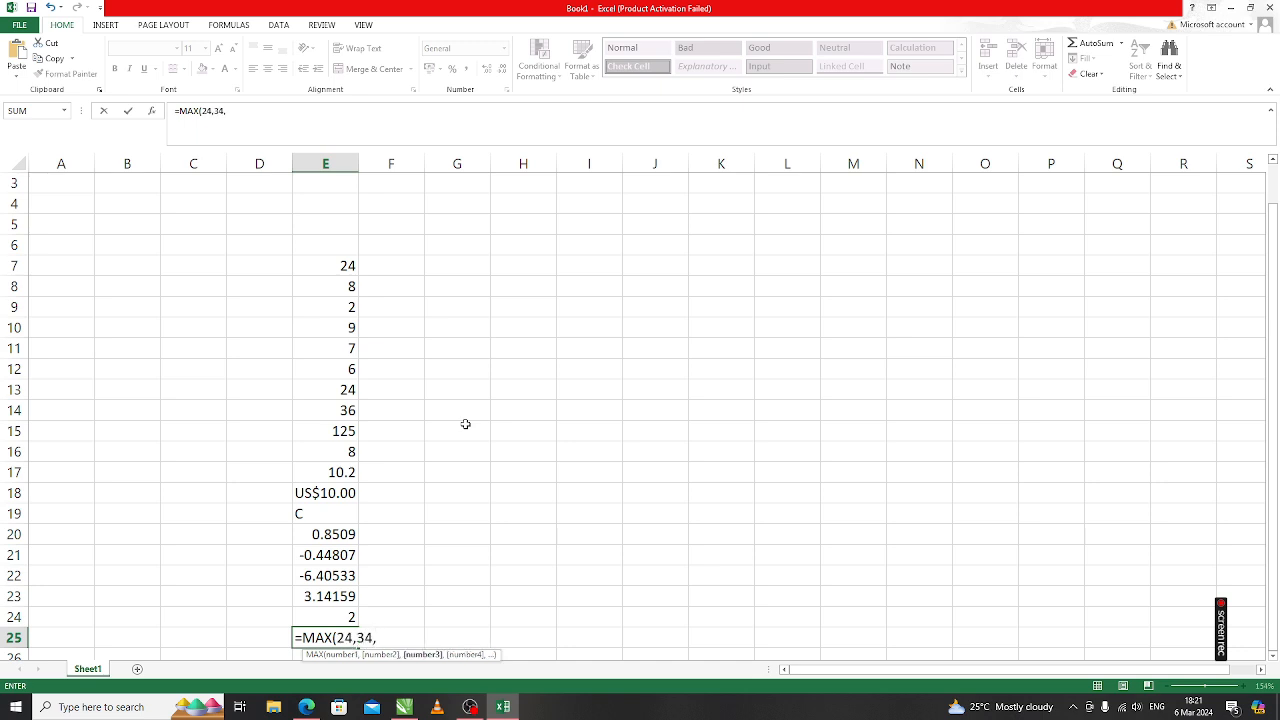
{"action": "type", "text": "52,"}
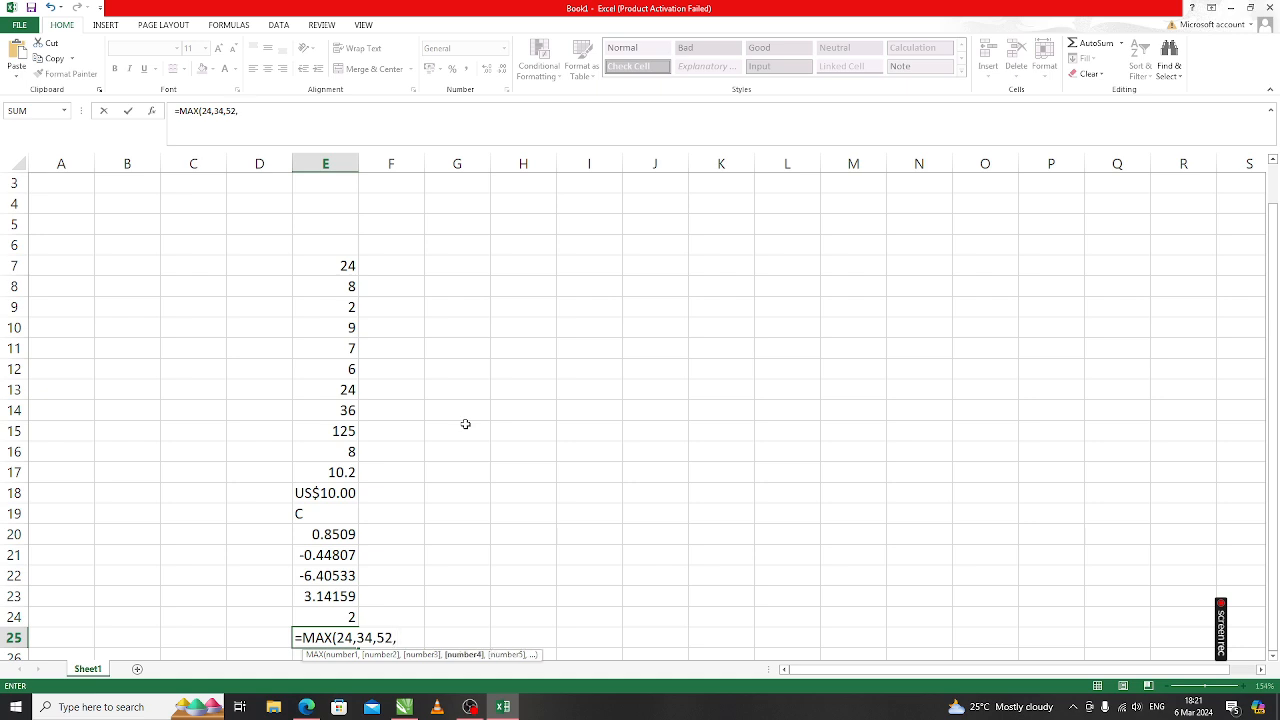
{"action": "type", "text": "30,"}
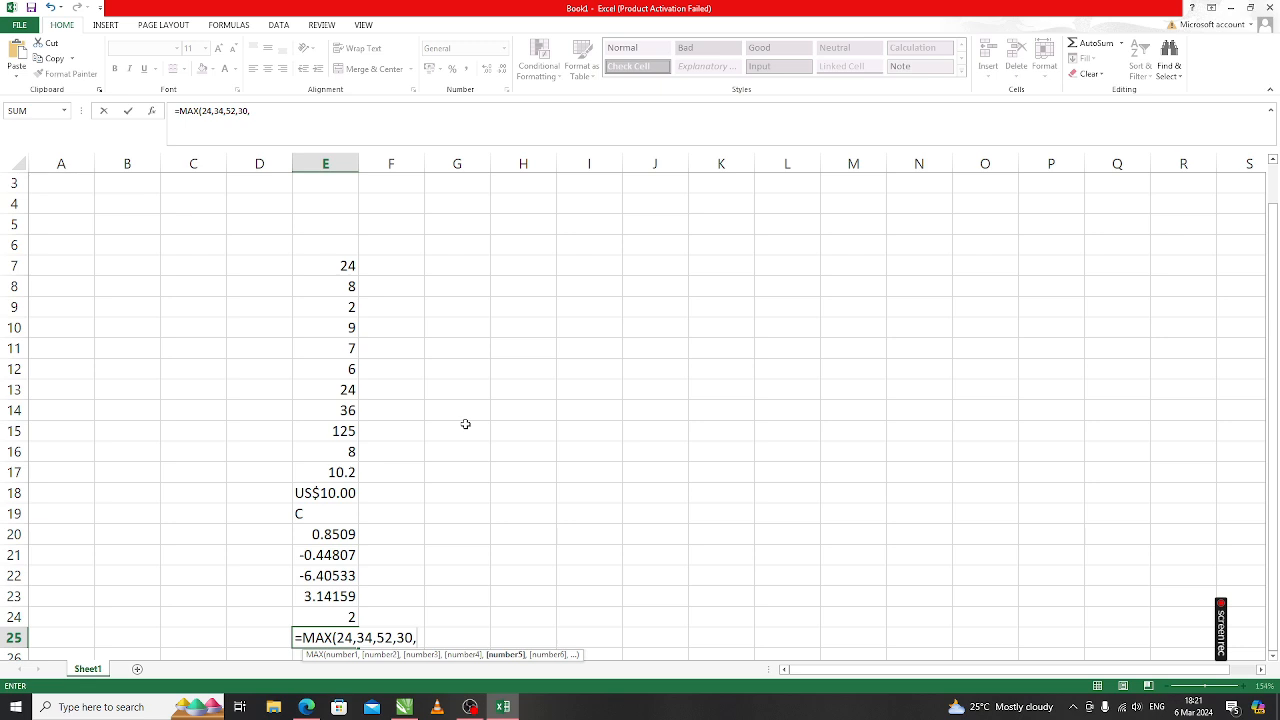
{"action": "type", "text": "96,"}
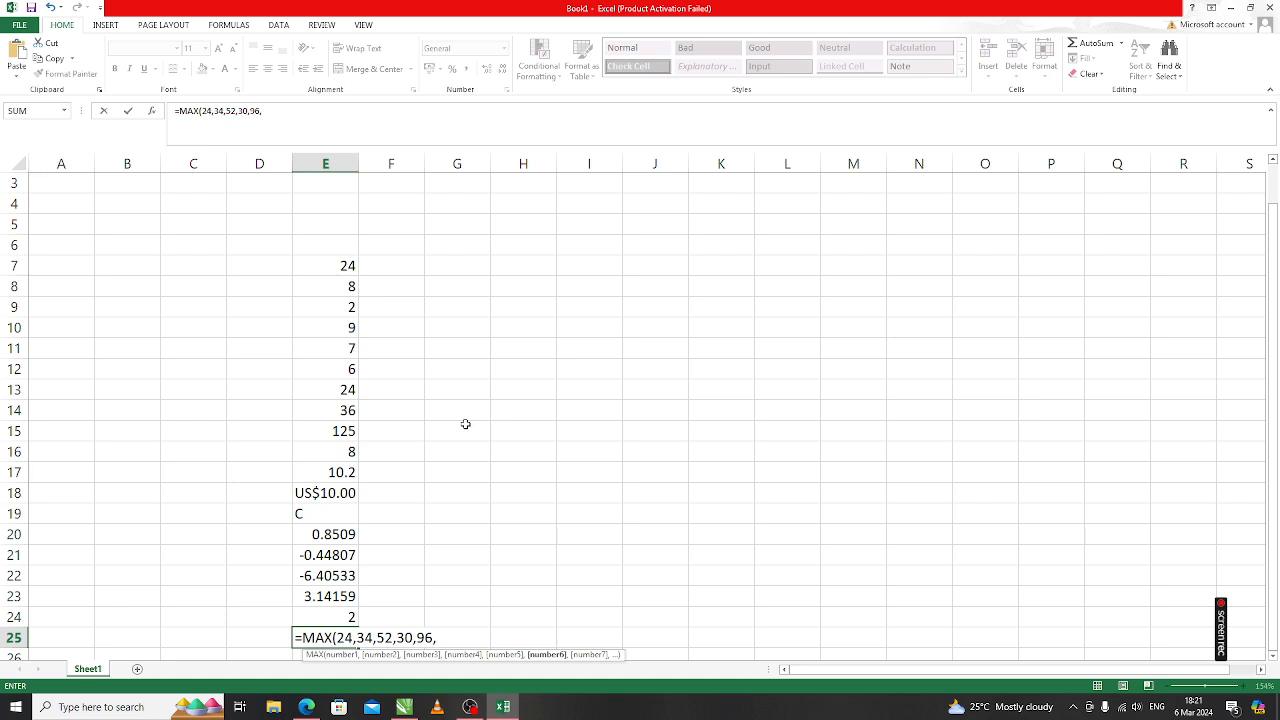
{"action": "type", "text": "256,"}
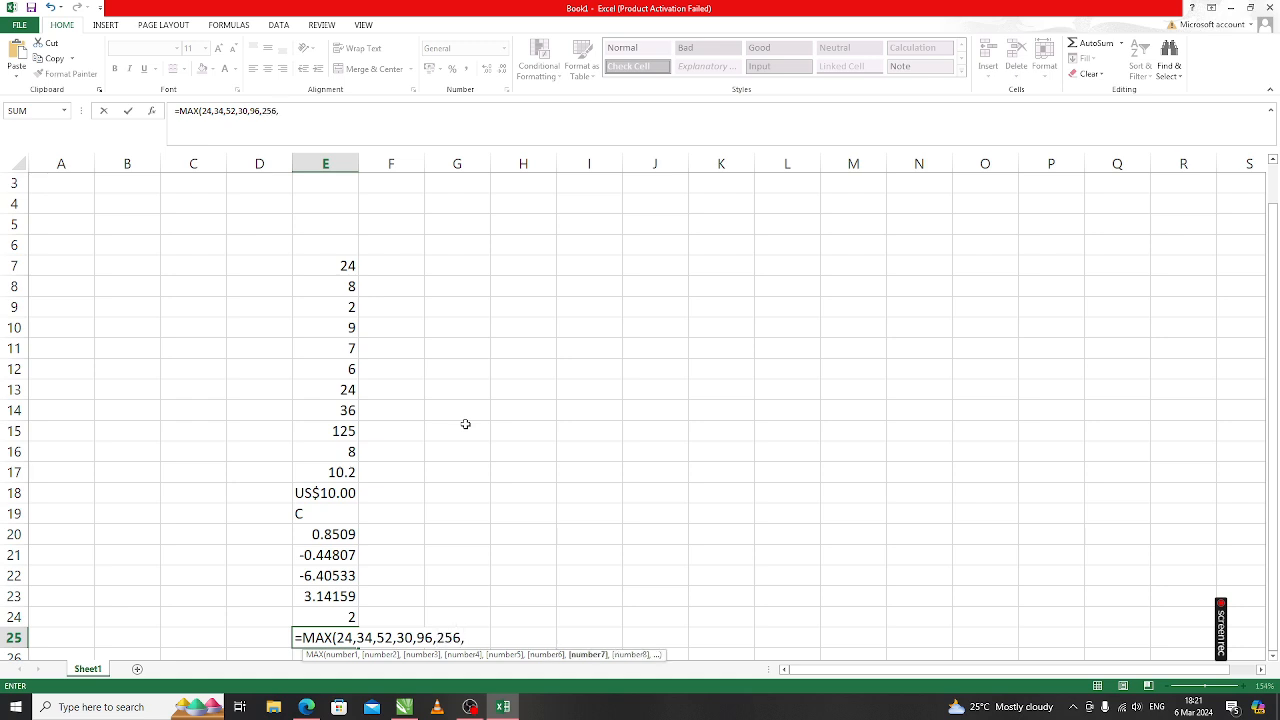
{"action": "type", "text": "9)"}
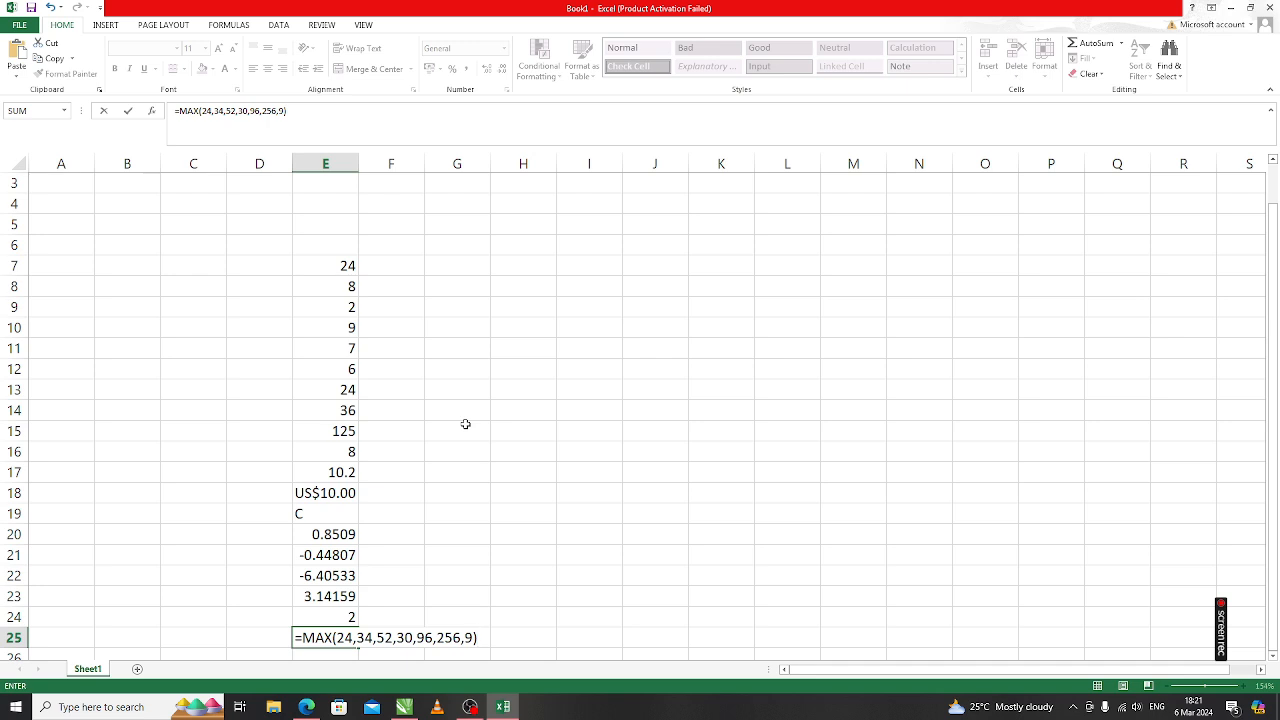
{"action": "key", "text": "Return"}
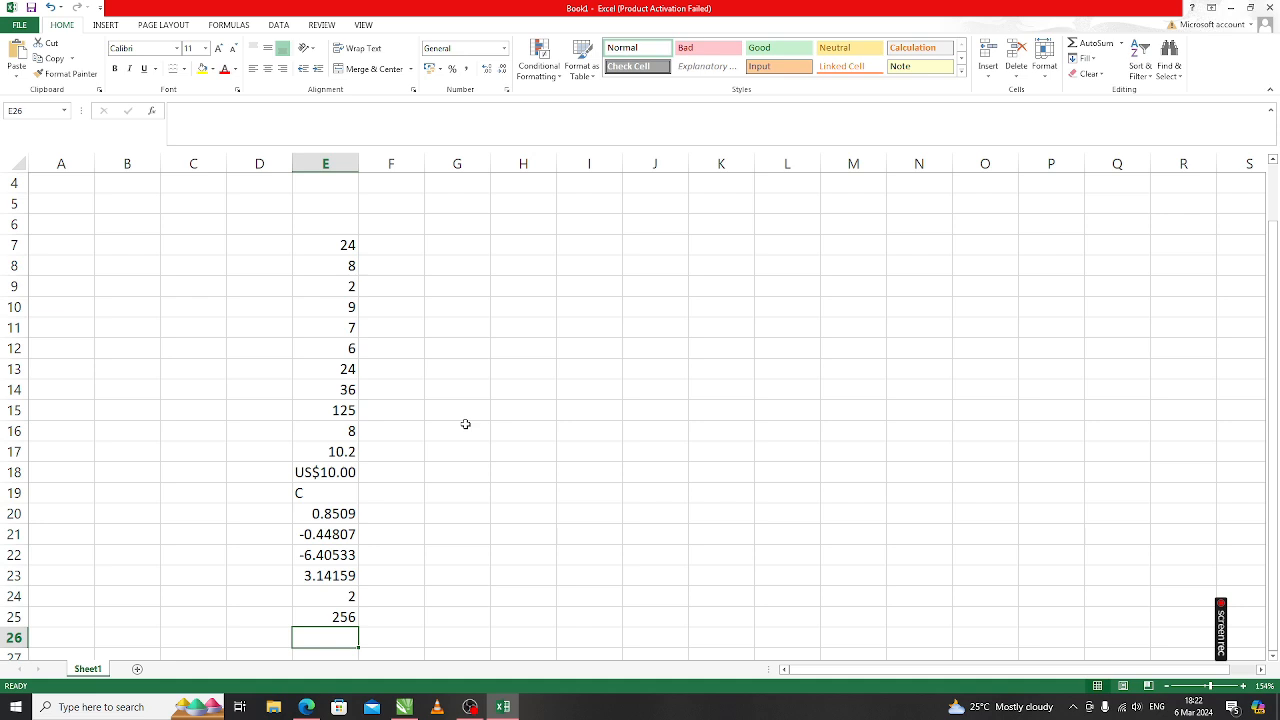
Step: Build a date in cell E26 using the DATE function with year 2024, month 06 and day 03
{"action": "type", "text": "=dat"}
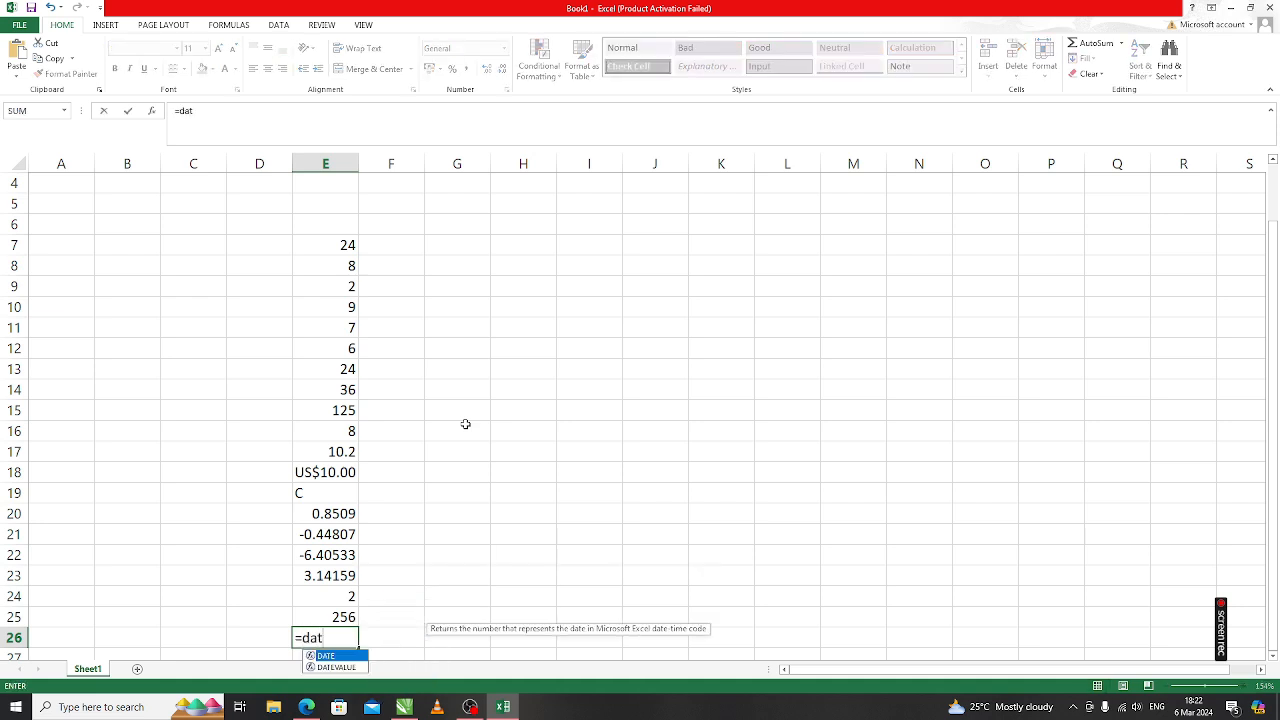
{"action": "key", "text": "Tab"}
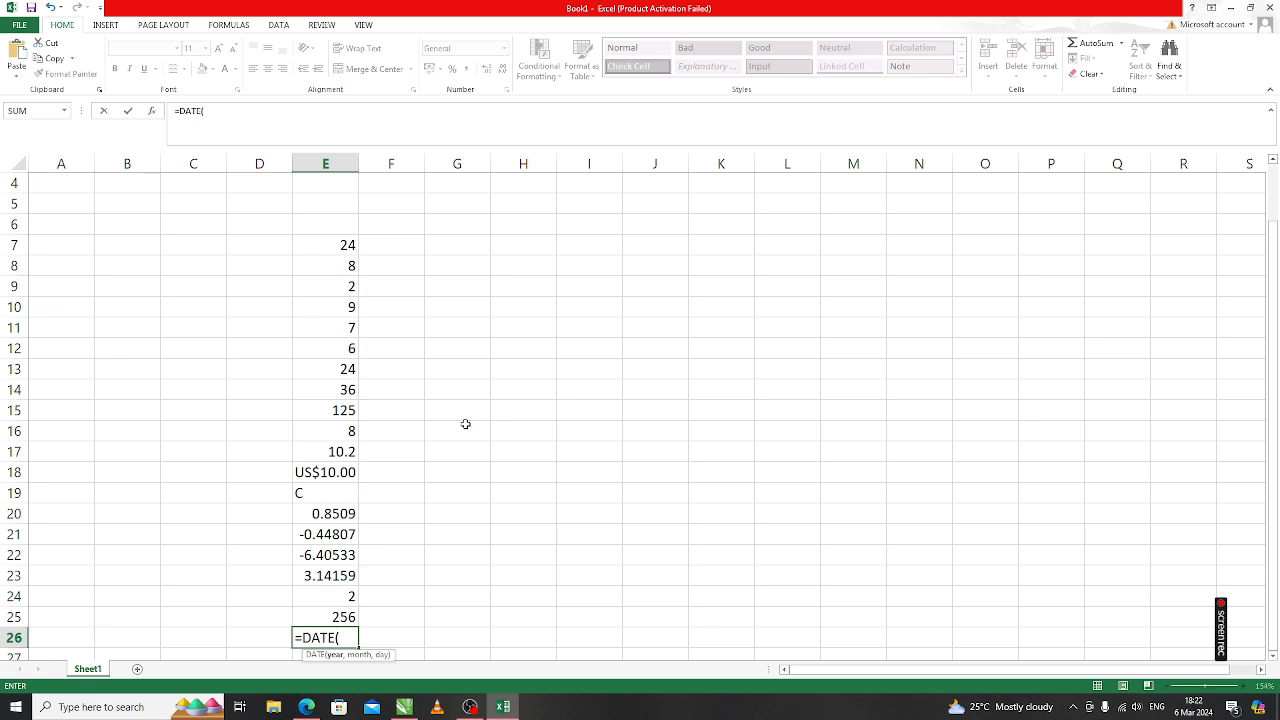
{"action": "type", "text": "2024,06"}
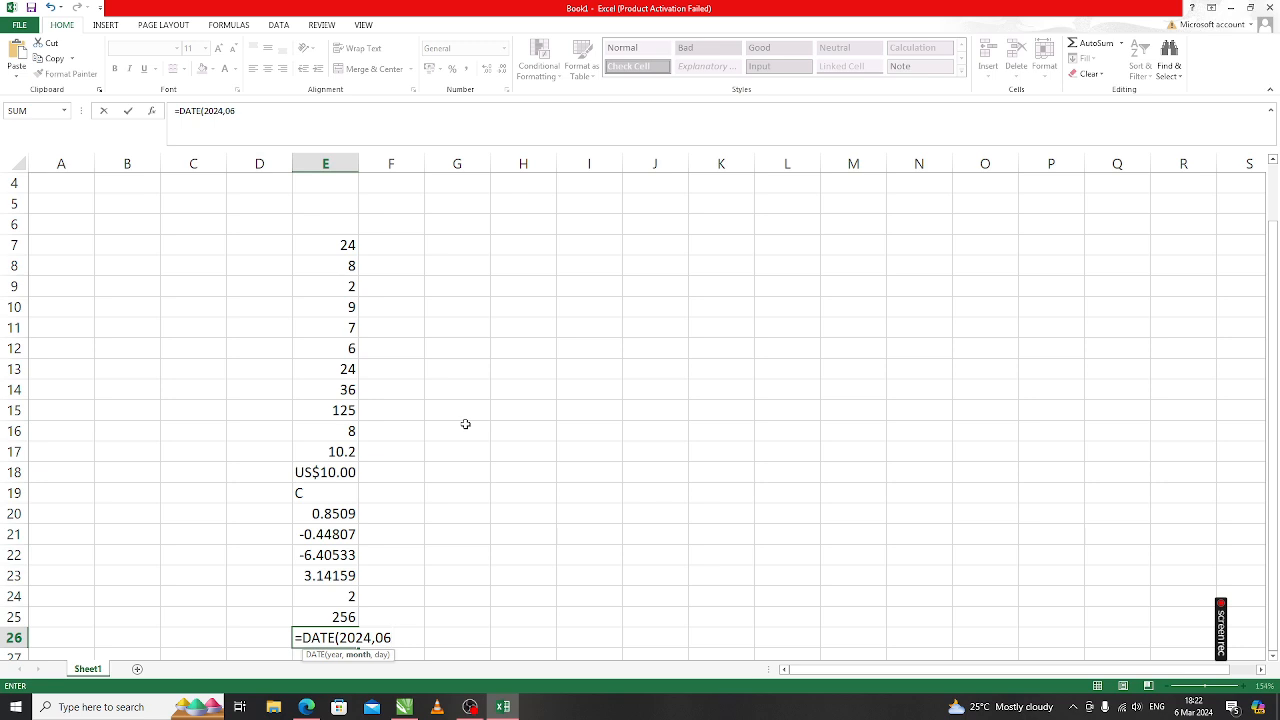
{"action": "type", "text": ",03)"}
{"action": "key", "text": "Return"}
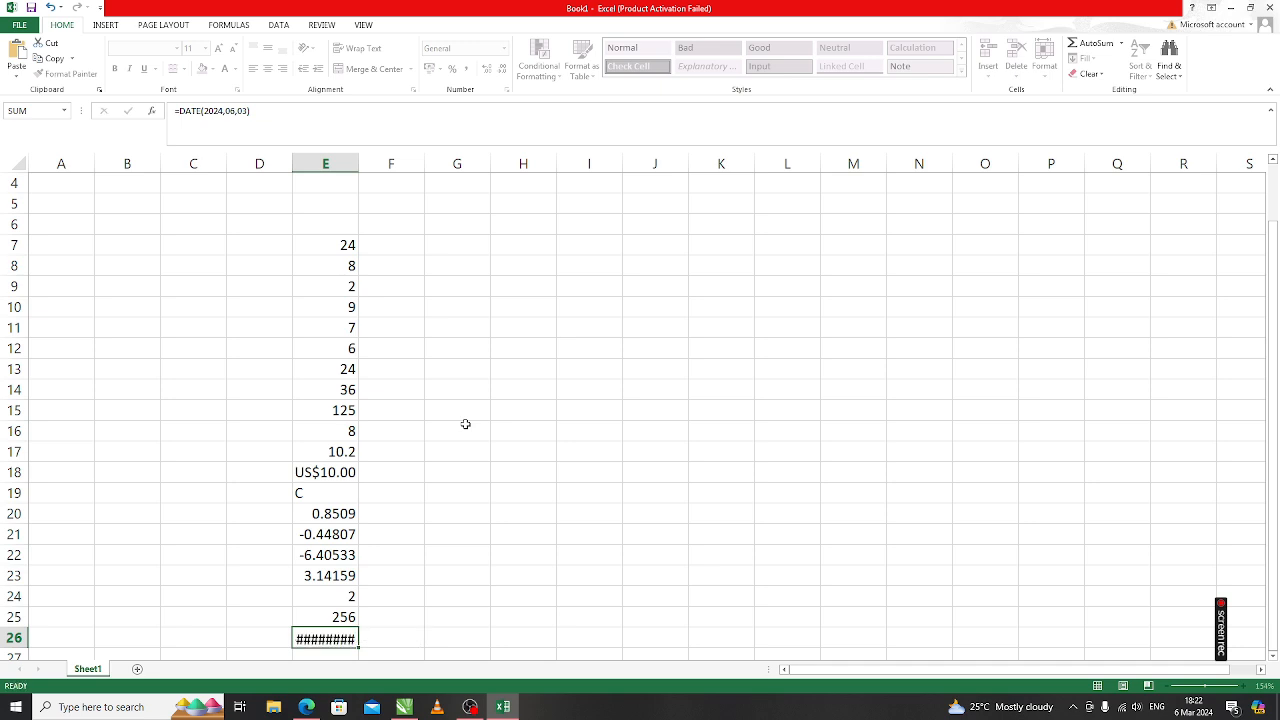
Step: Format the date in cell E26 as Long Date
{"action": "key", "text": "Up"}
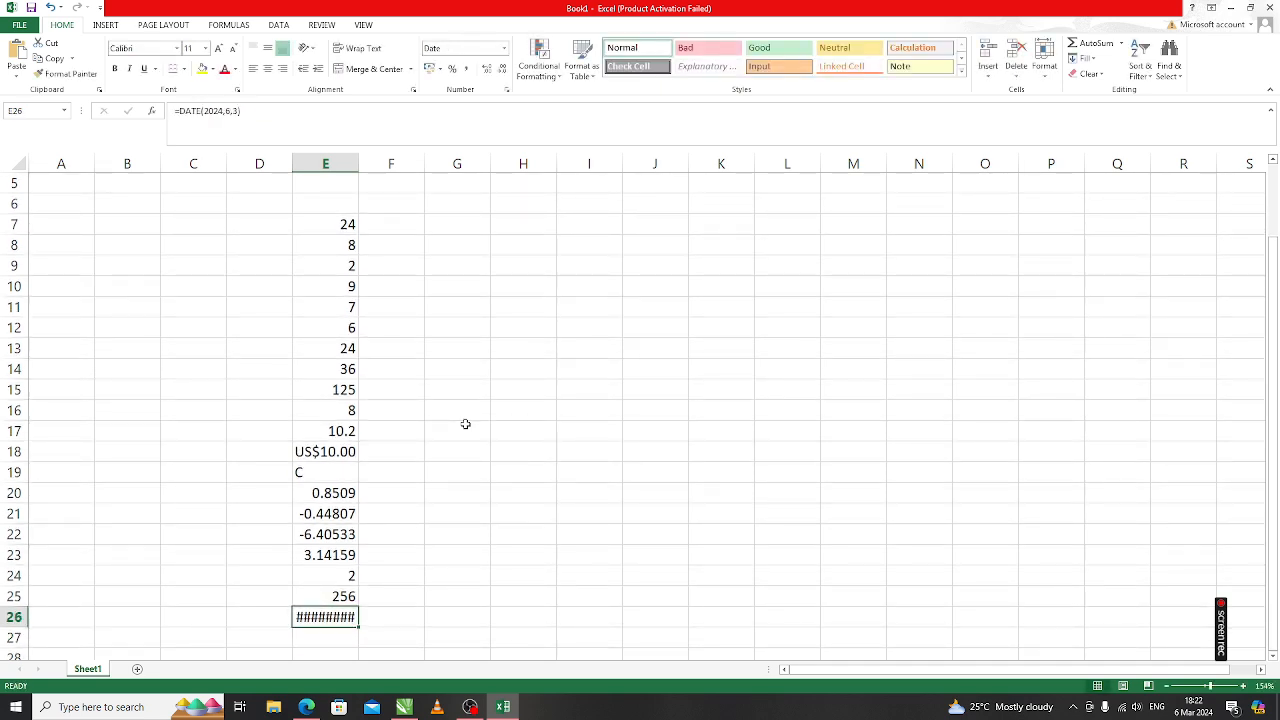
{"action": "left_click", "coordinate": [504, 48]}
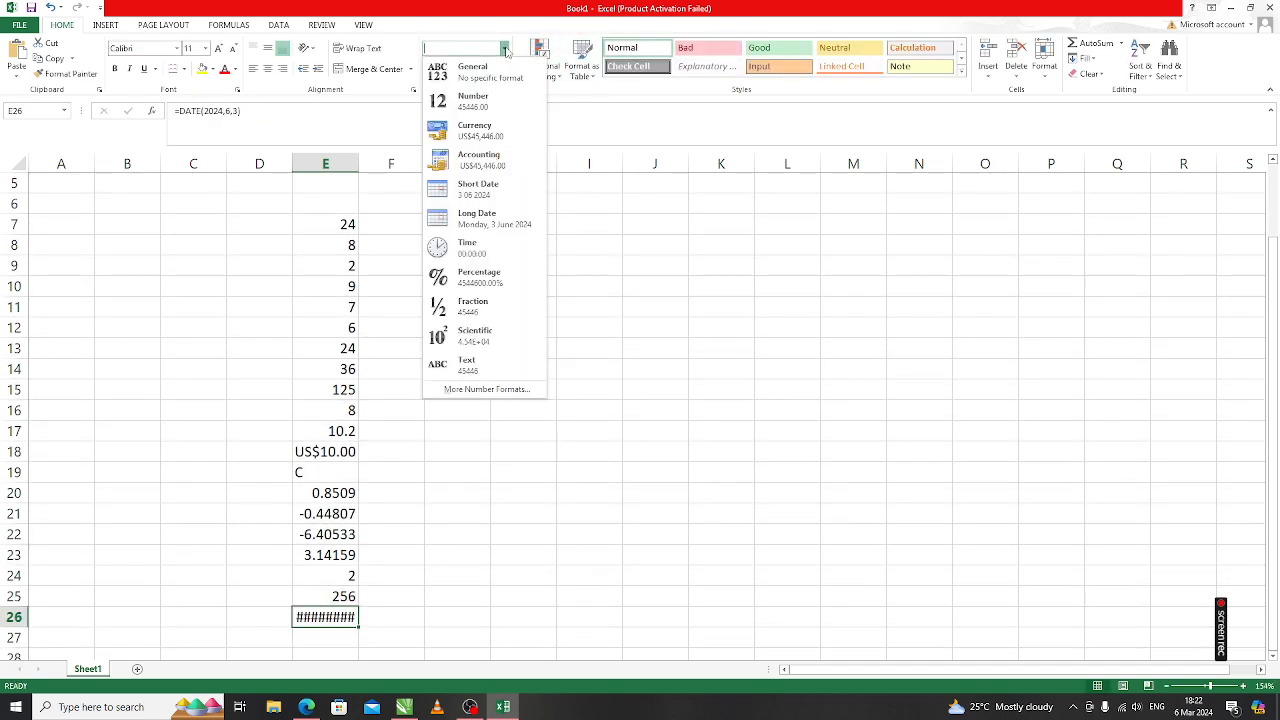
{"action": "left_click", "coordinate": [497, 219]}
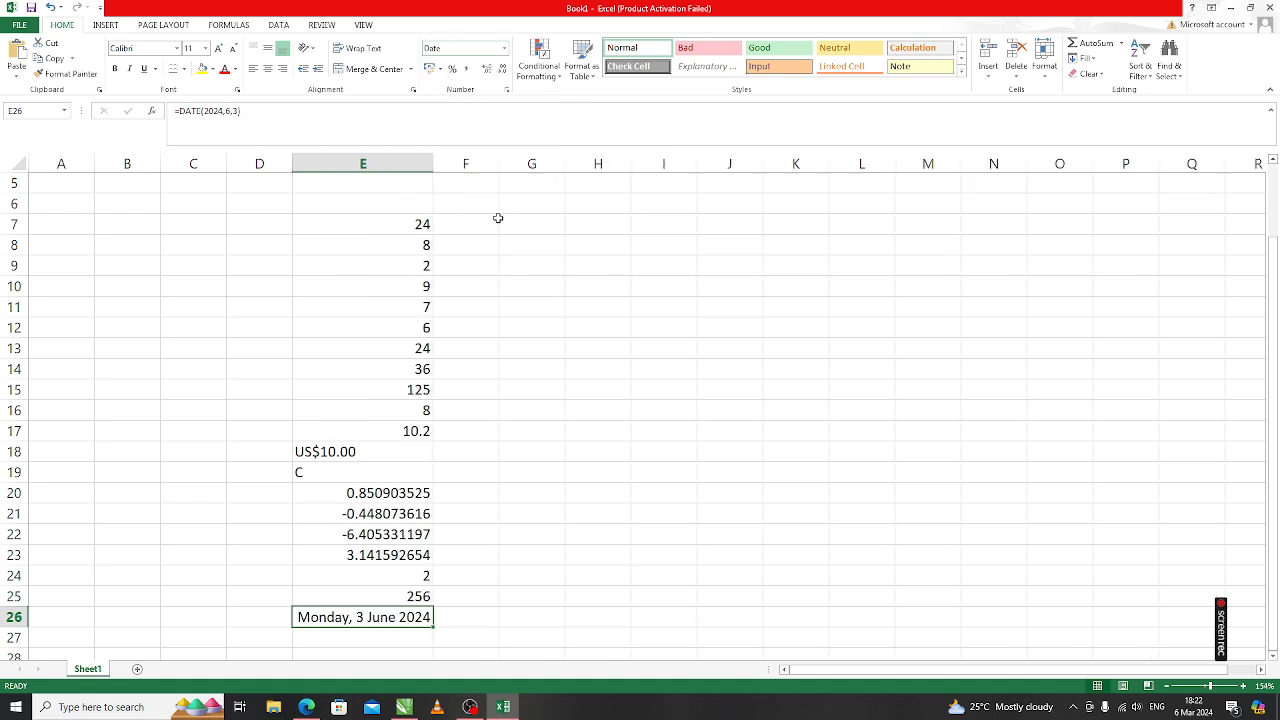
Step: Build a time in cell E27 using the TIME function with hour 6, minute 59 and second 60
{"action": "left_click", "coordinate": [420, 641]}
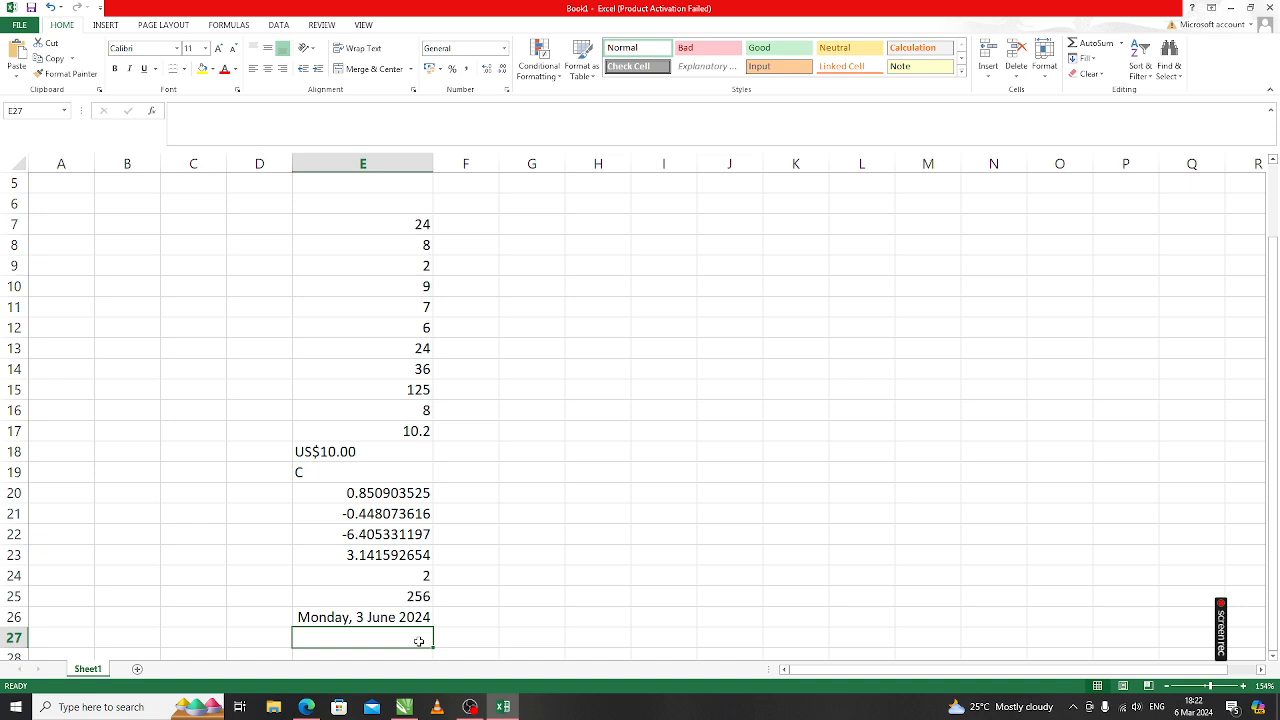
{"action": "type", "text": "=ti"}
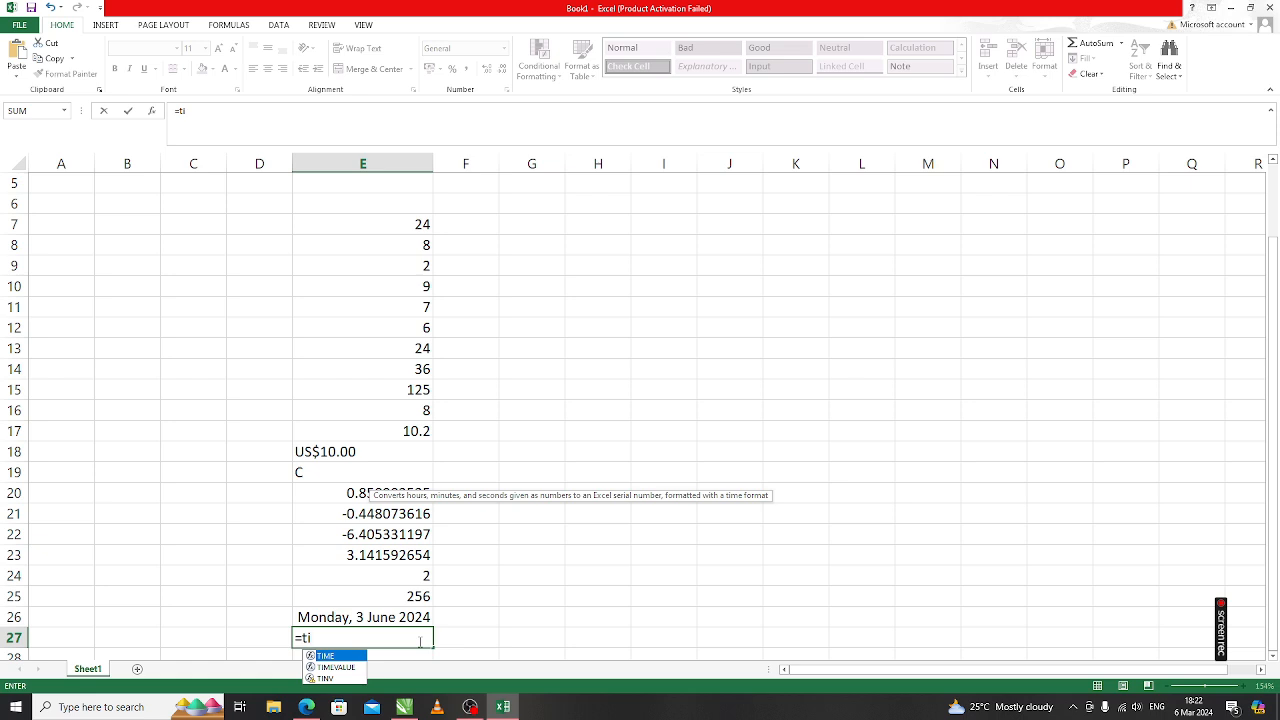
{"action": "key", "text": "Tab"}
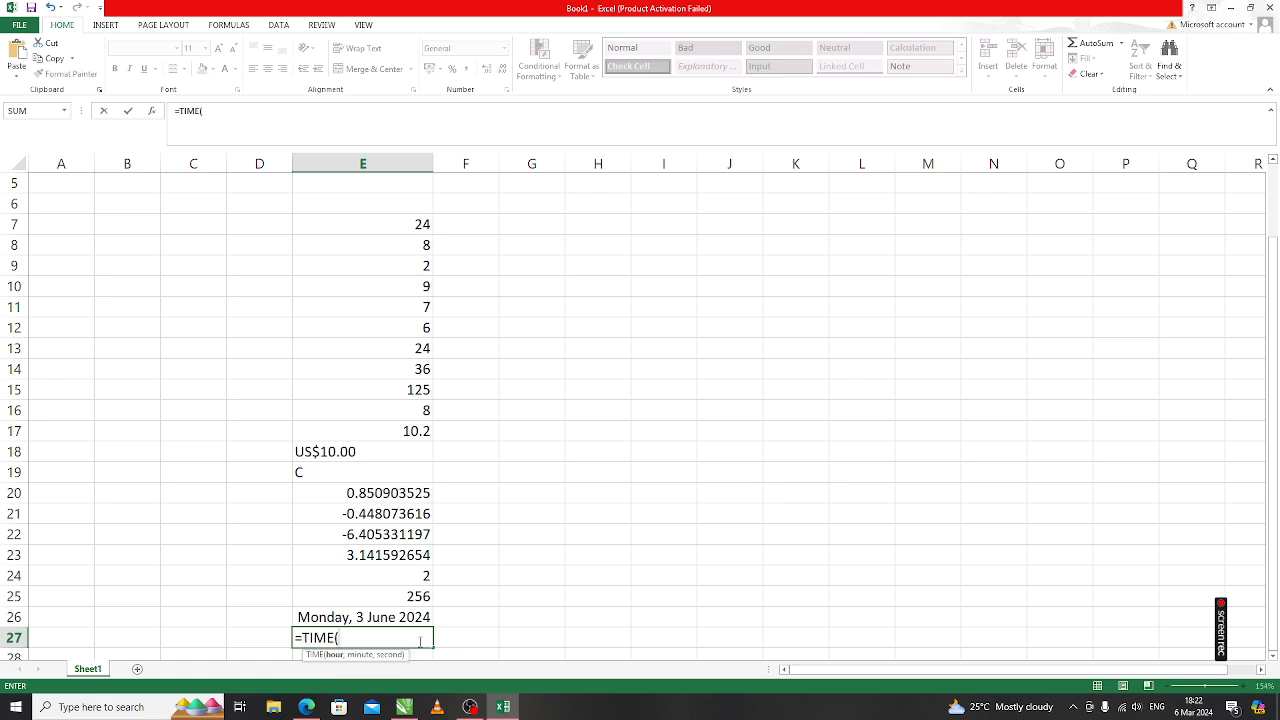
{"action": "type", "text": "6,59,60"}
{"action": "key", "text": "Return"}
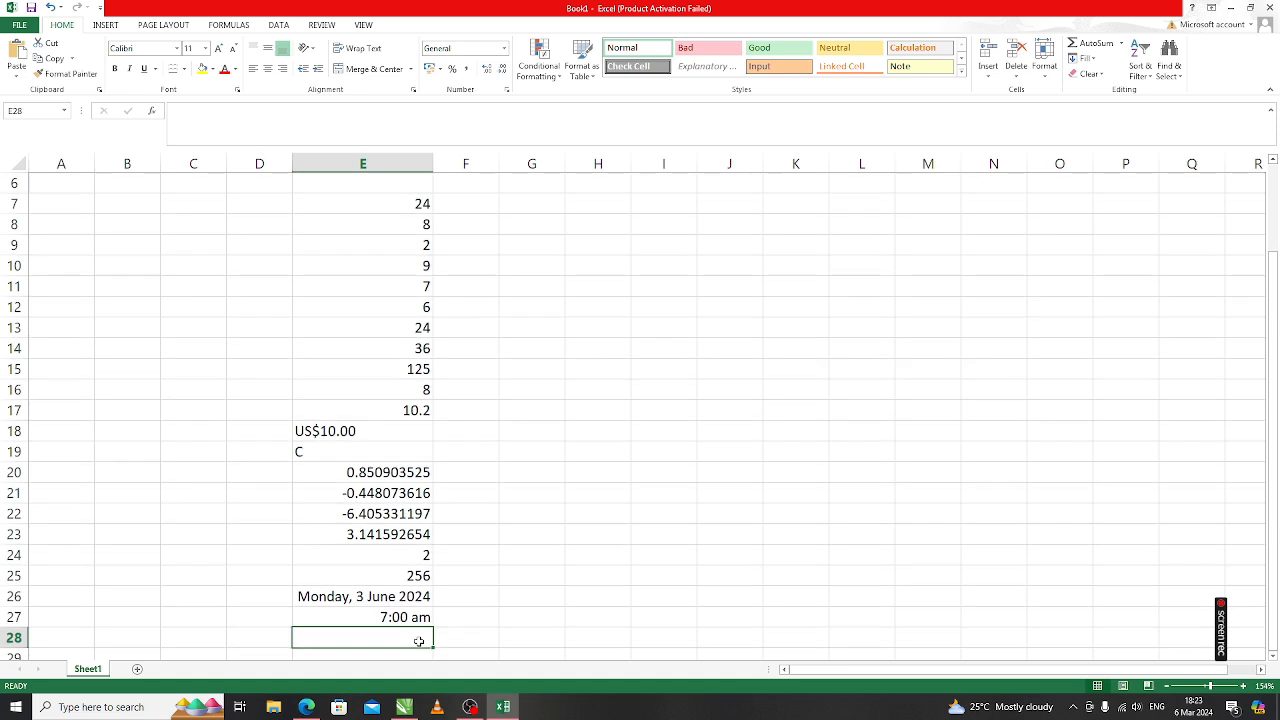
{"action": "key", "text": "Up"}
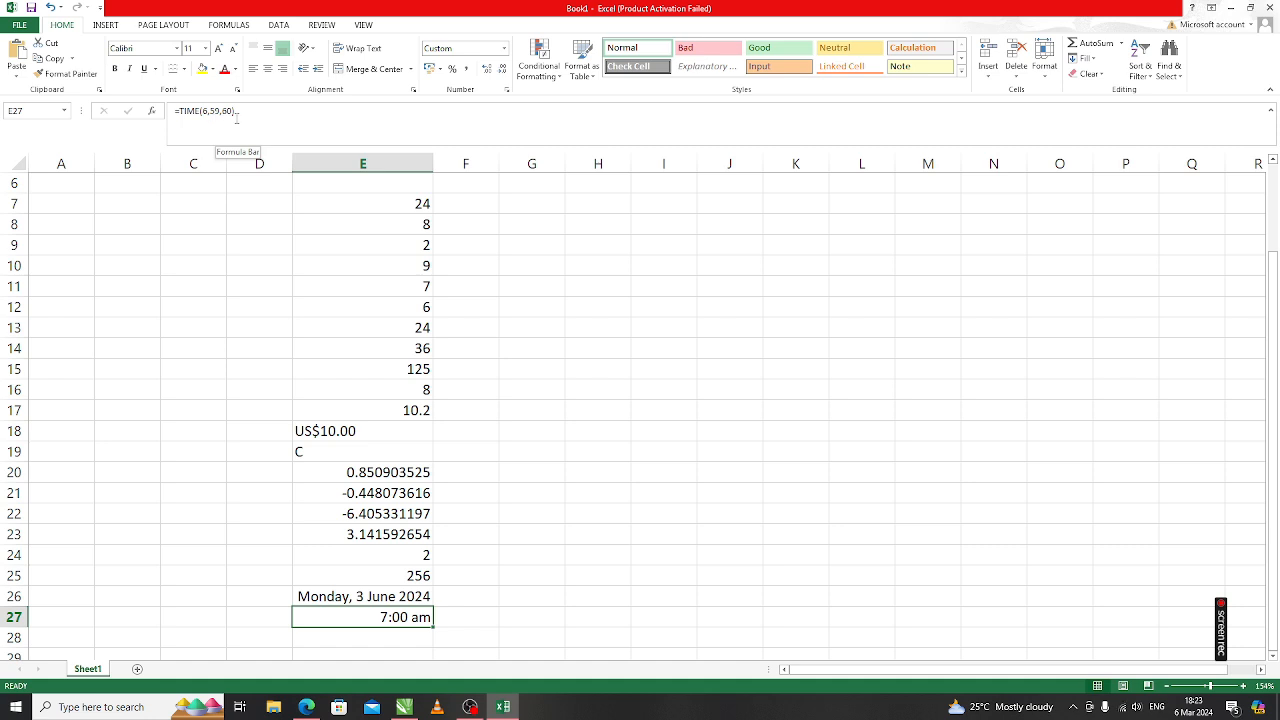
Step: Insert the current date and time in cell E28 using the NOW function without arguments
{"action": "left_click", "coordinate": [414, 636]}
{"action": "scroll", "coordinate": [411, 635], "scroll_direction": "down", "scroll_amount": 1}
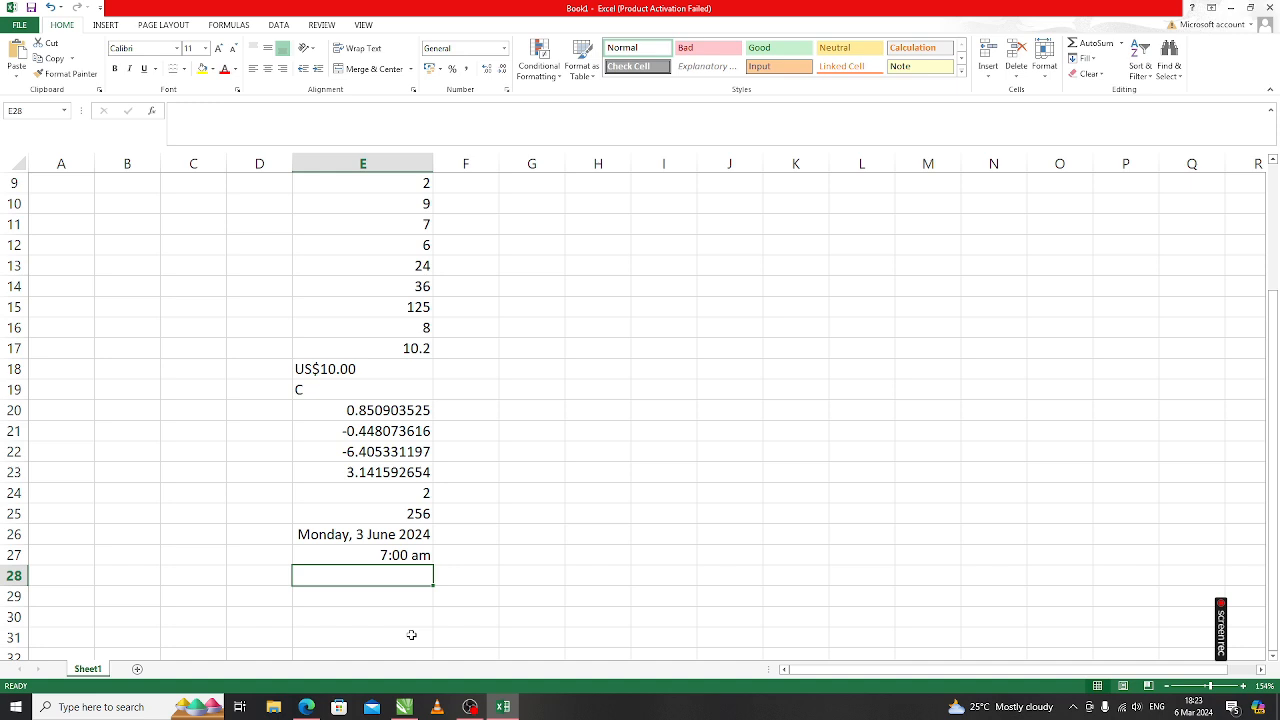
{"action": "type", "text": "="}
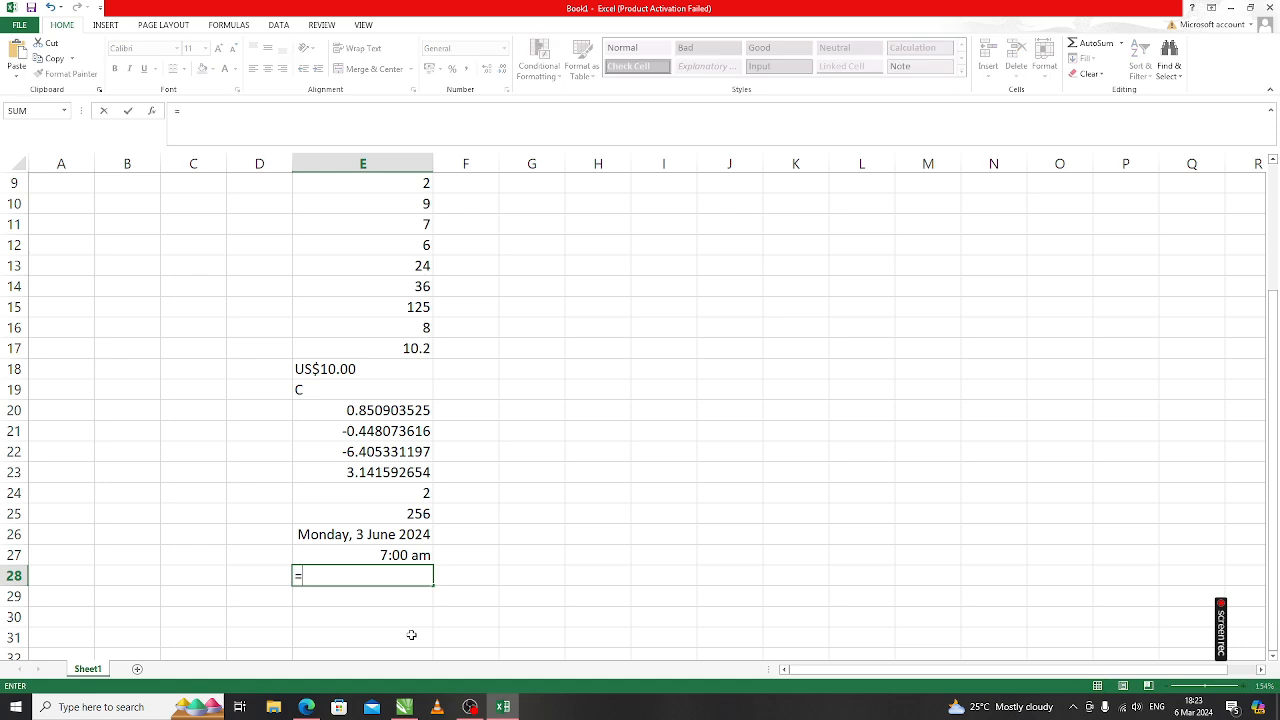
{"action": "type", "text": "n"}
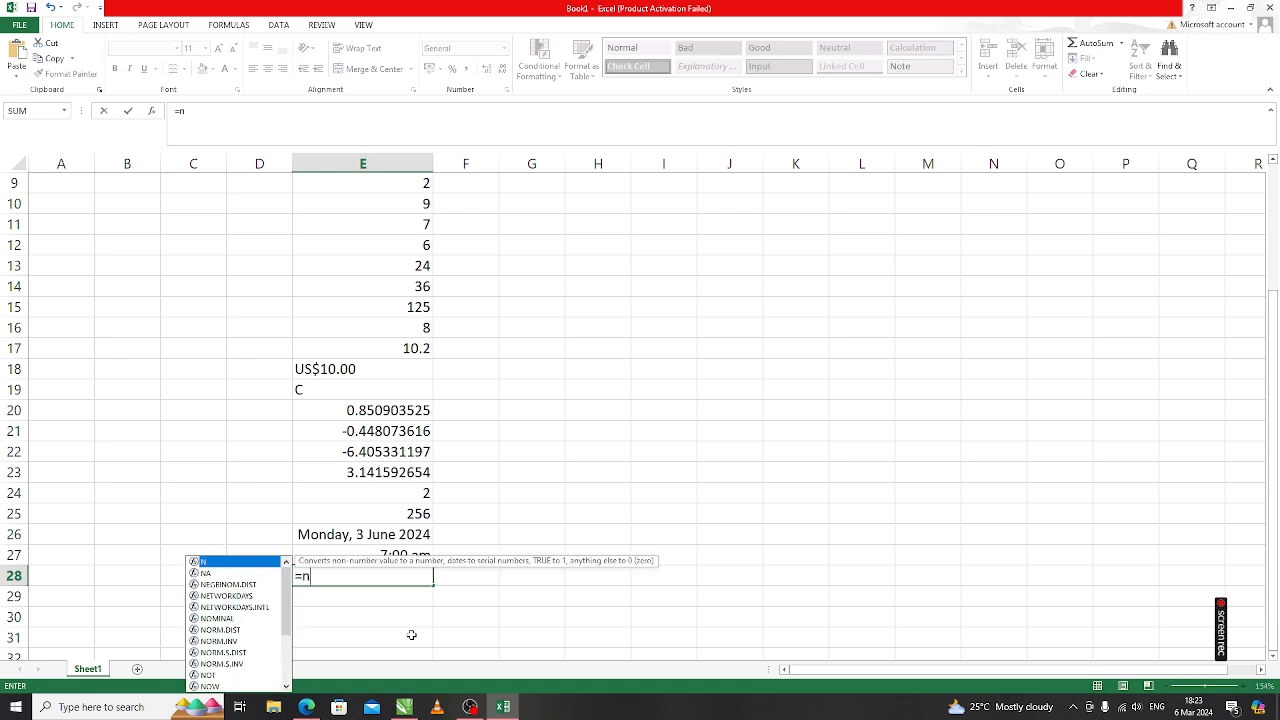
{"action": "type", "text": "ow"}
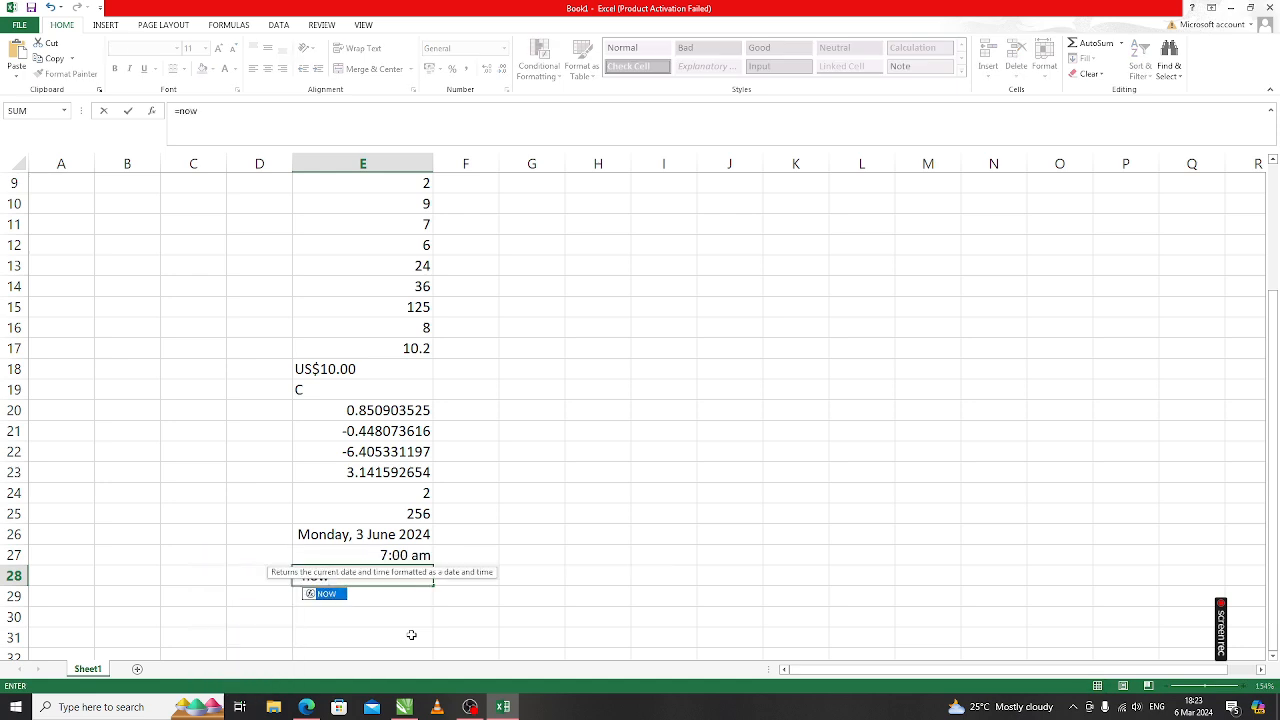
{"action": "key", "text": "Tab"}
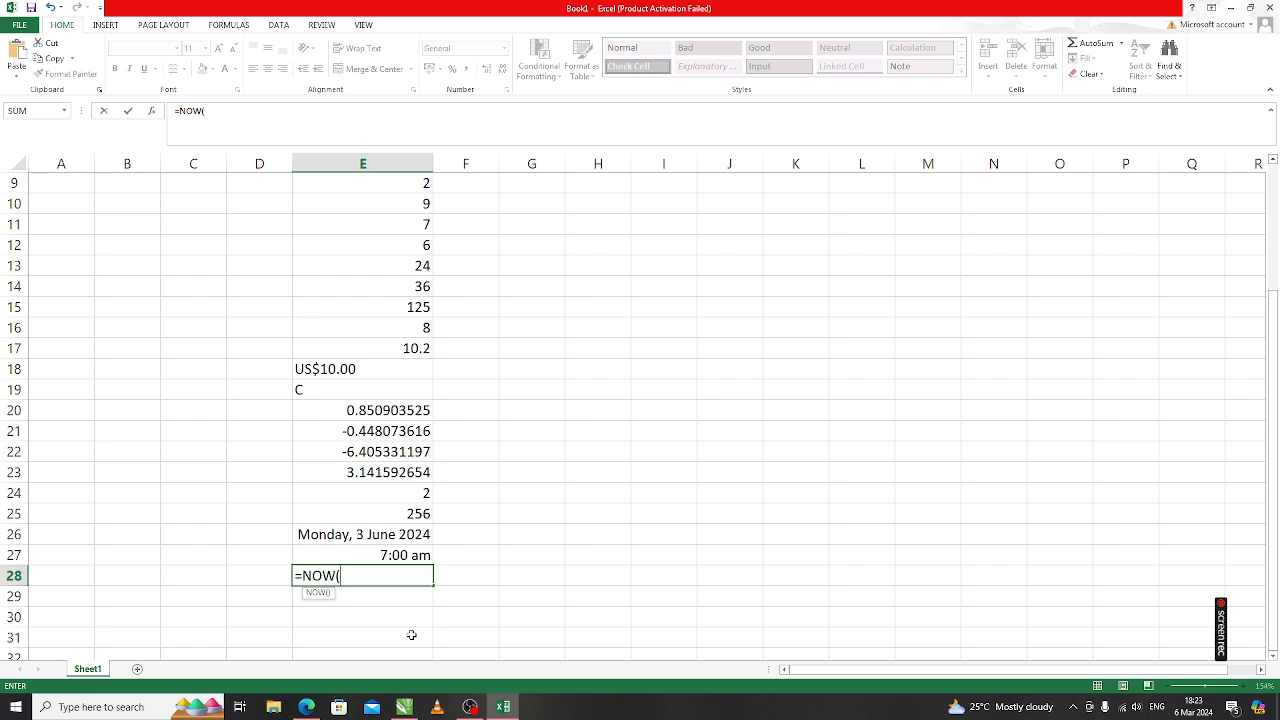
{"action": "type", "text": ")"}
{"action": "key", "text": "Return"}
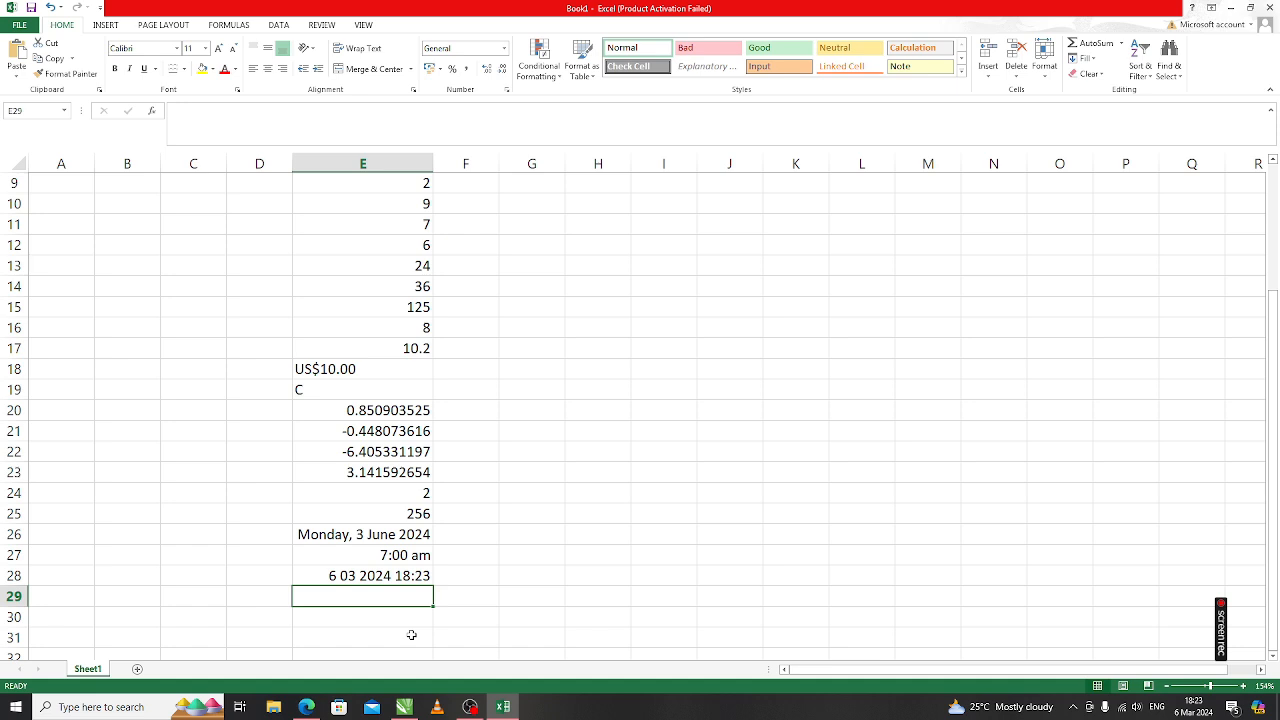
Step: Get the numeric character code of lowercase "a" in cell E29 using the CODE function
{"action": "type", "text": "="}
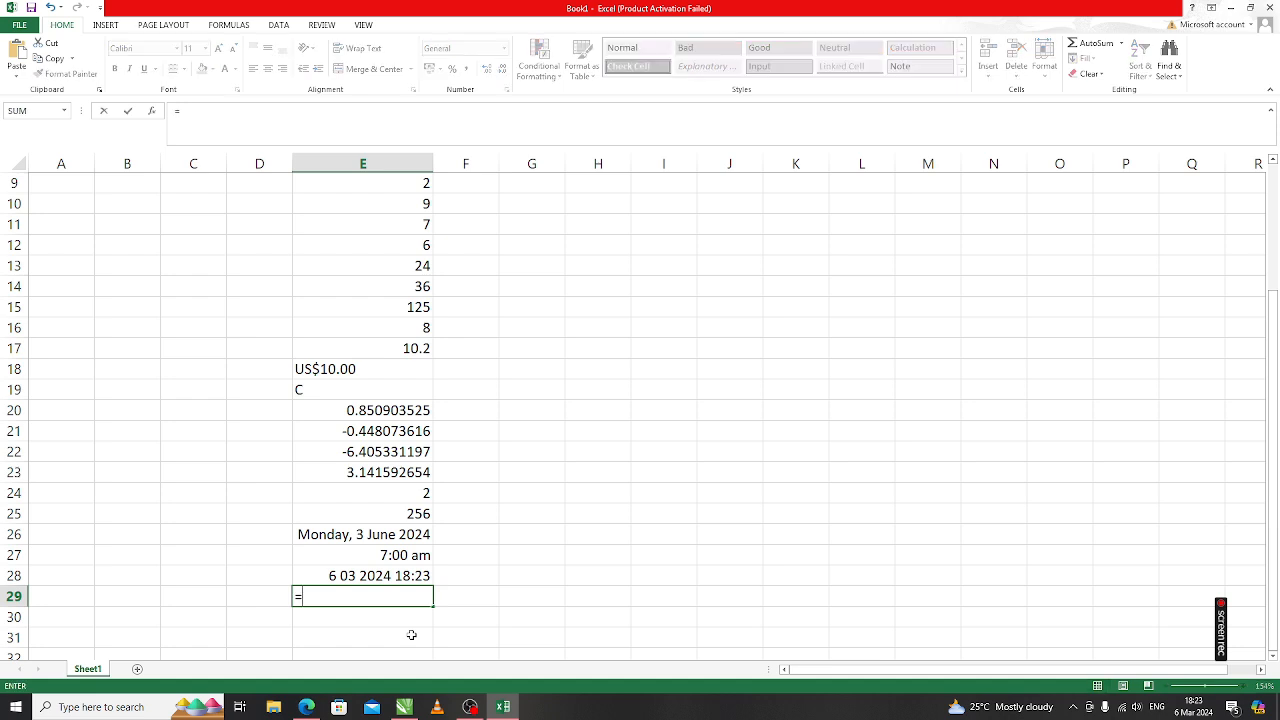
{"action": "type", "text": "co"}
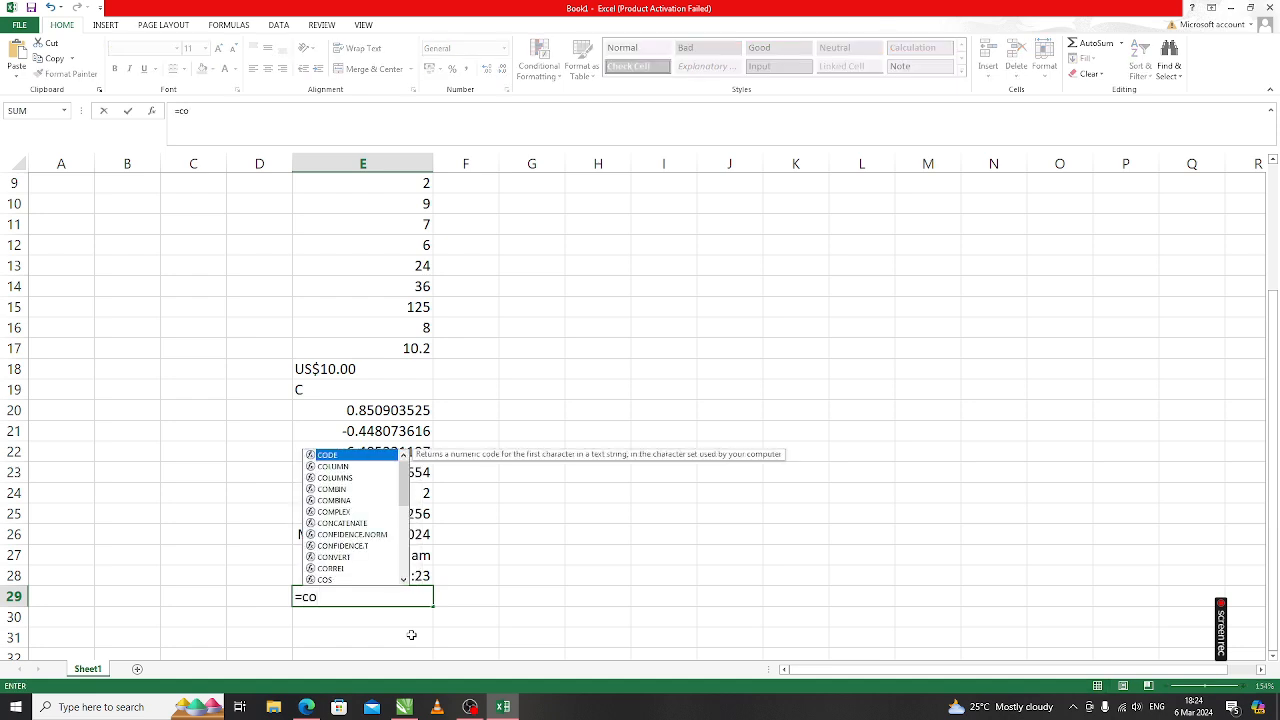
{"action": "key", "text": "Tab"}
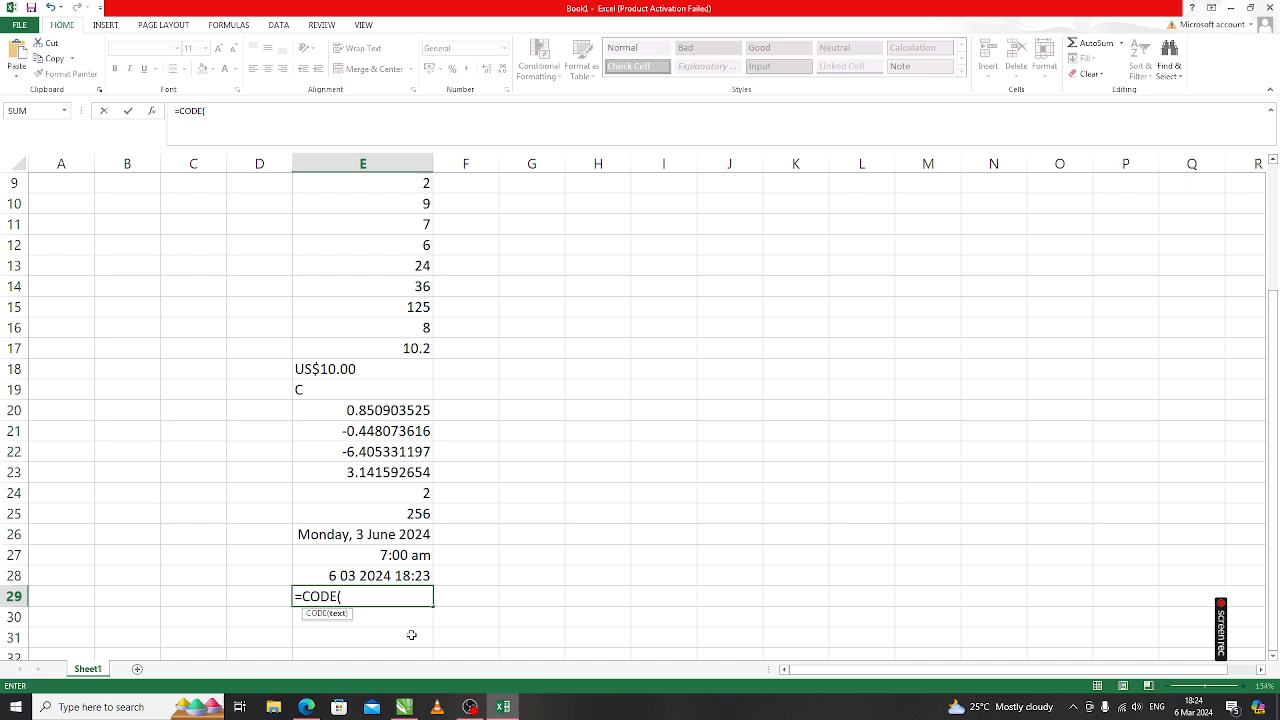
{"action": "type", "text": "\"a\")"}
{"action": "key", "text": "Return"}
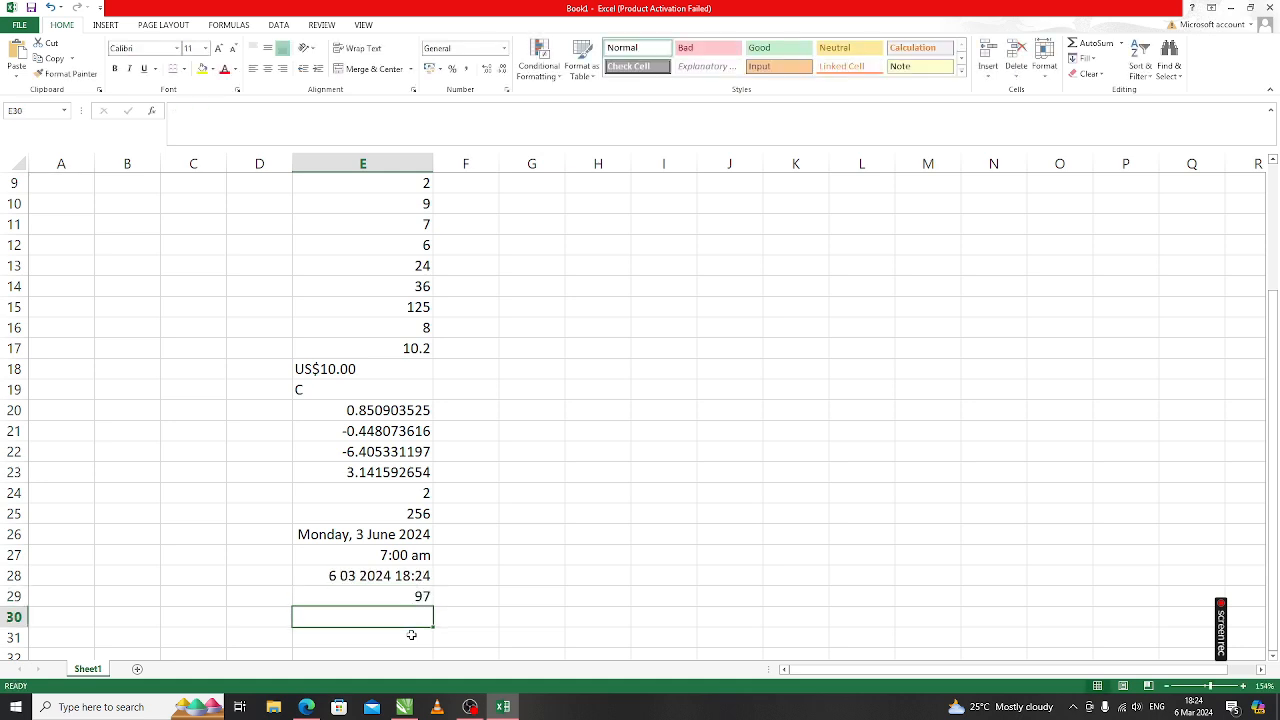
Step: Get the numeric character code of uppercase "A" in cell E30 using the CODE function
{"action": "type", "text": "="}
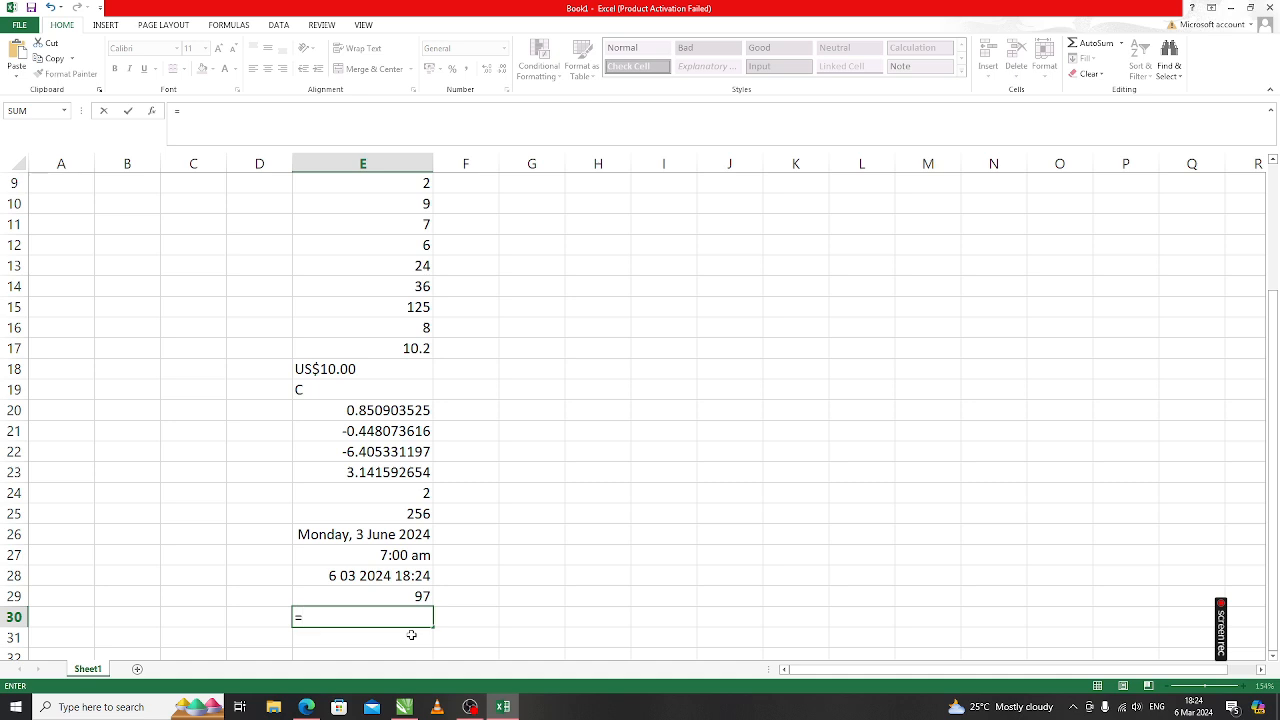
{"action": "type", "text": "code"}
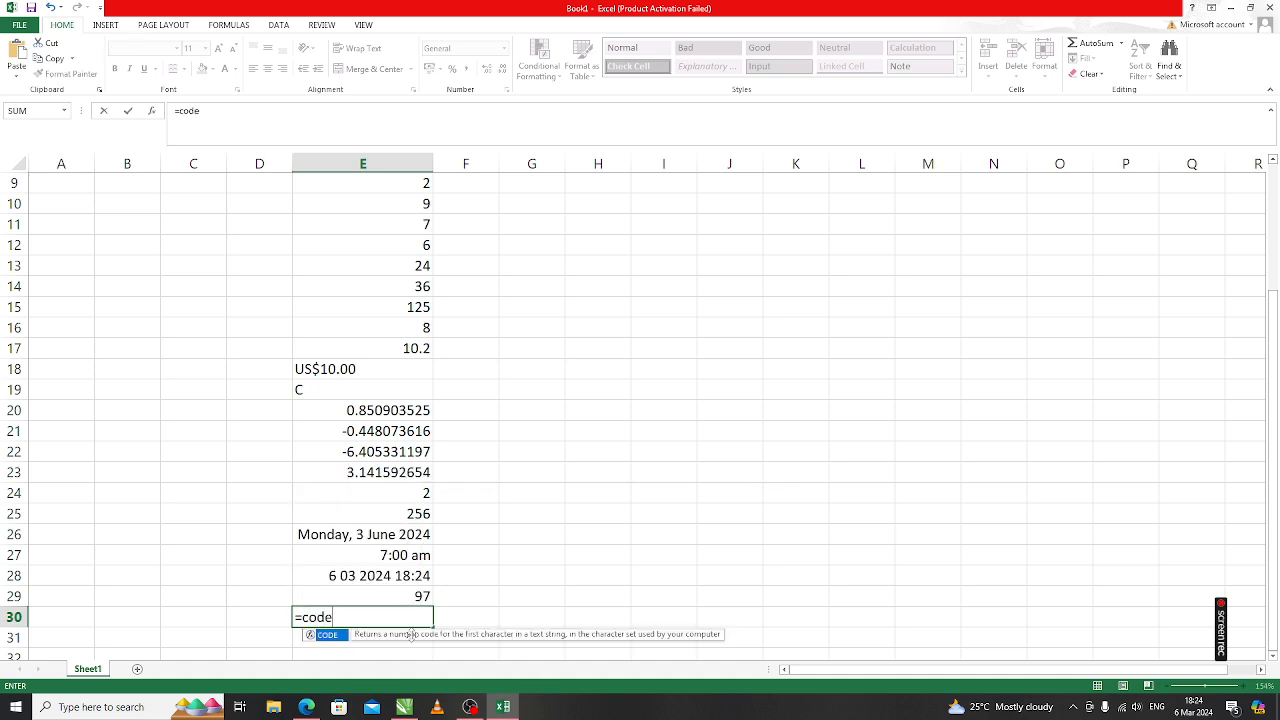
{"action": "key", "text": "Tab"}
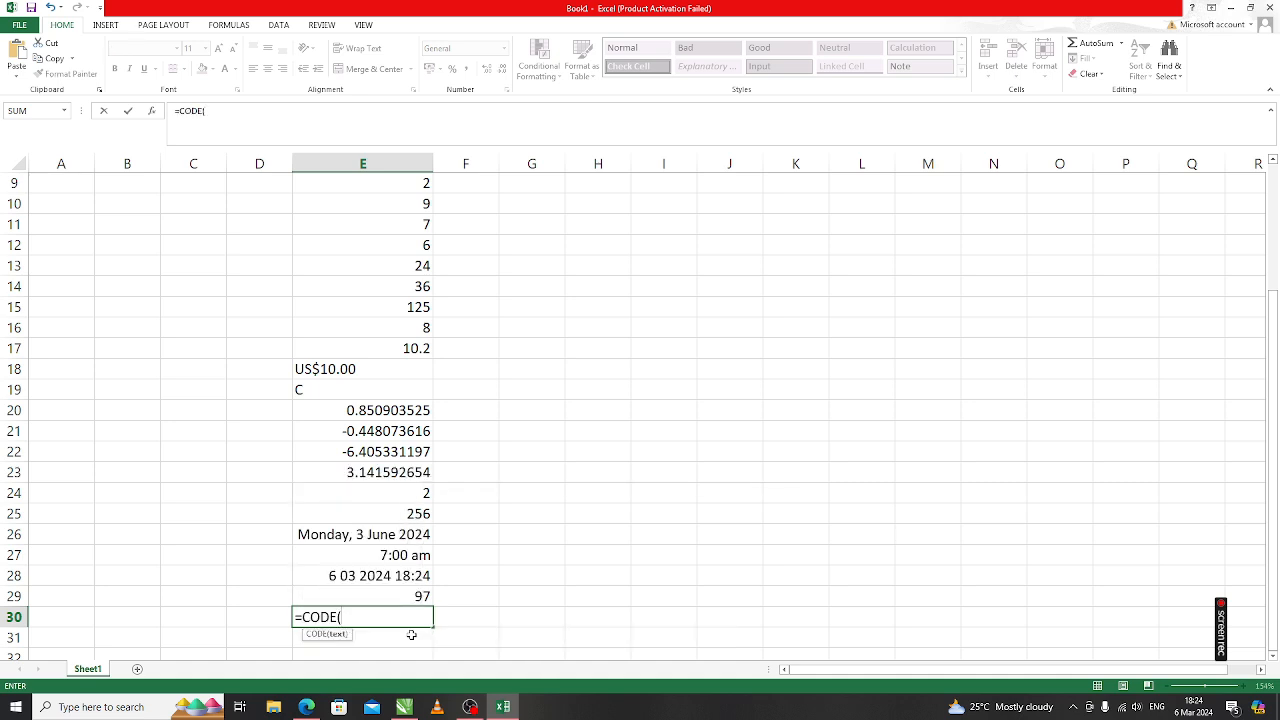
{"action": "type", "text": "\""}
{"action": "type", "text": "A"}
{"action": "type", "text": ")"}
{"action": "key", "text": "Return"}
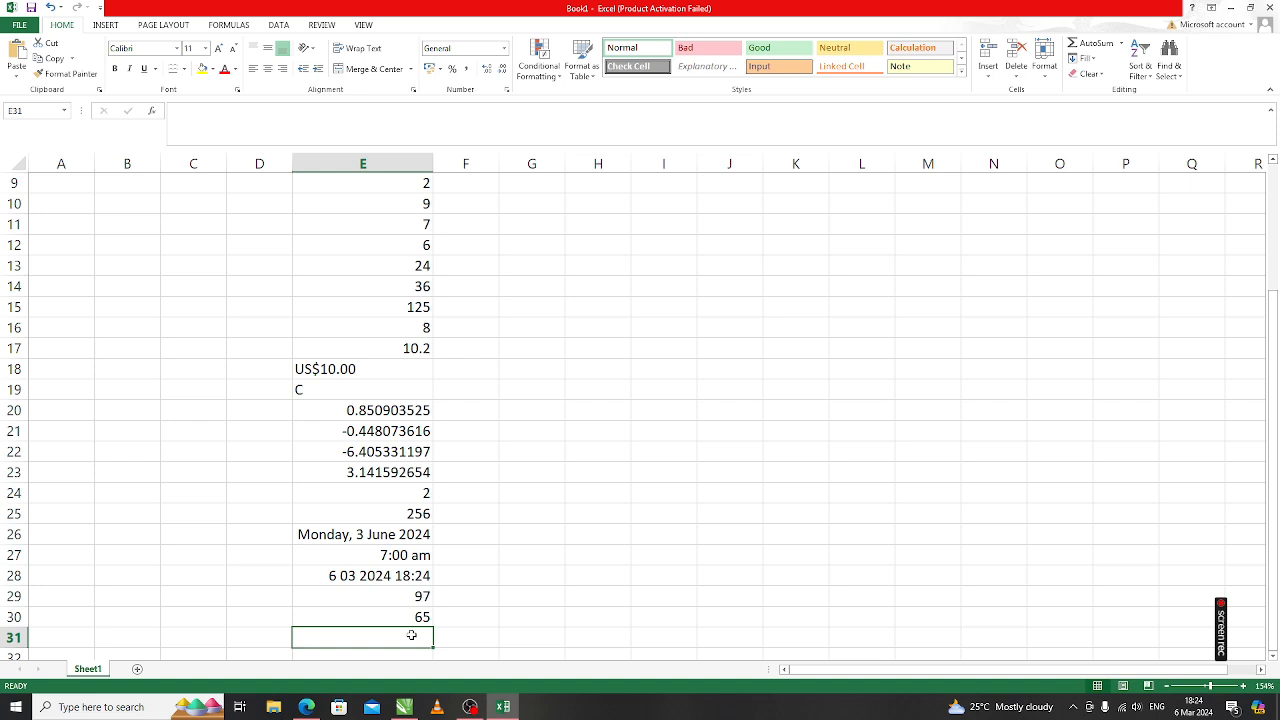
Step: Get the numeric character code of the "#" symbol in cell E31 using the CODE function
{"action": "type", "text": "="}
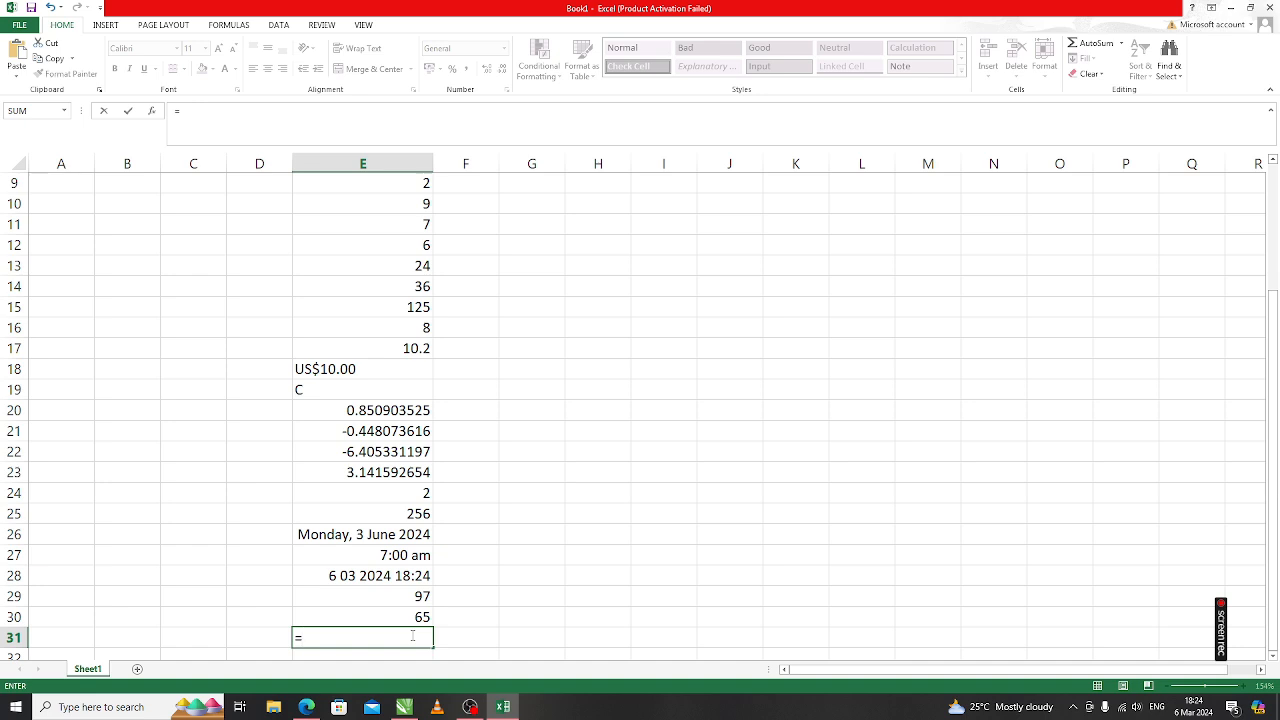
{"action": "type", "text": "CODE"}
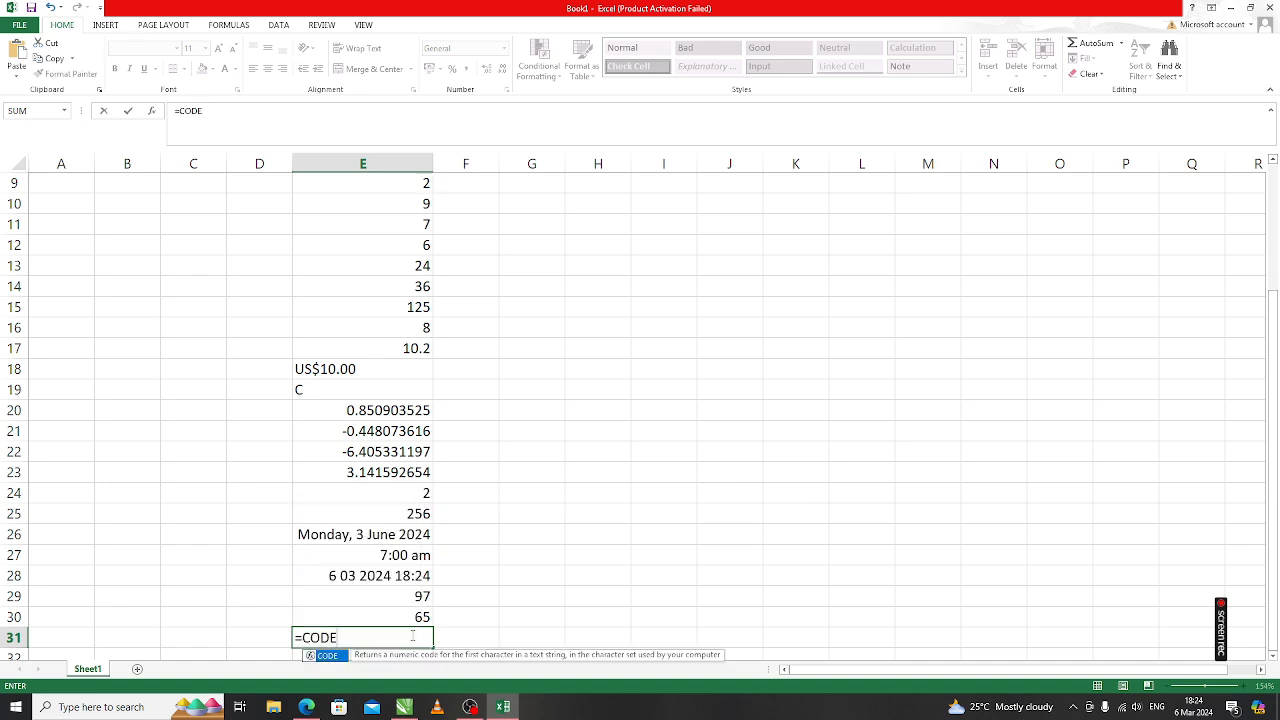
{"action": "type", "text": "("}
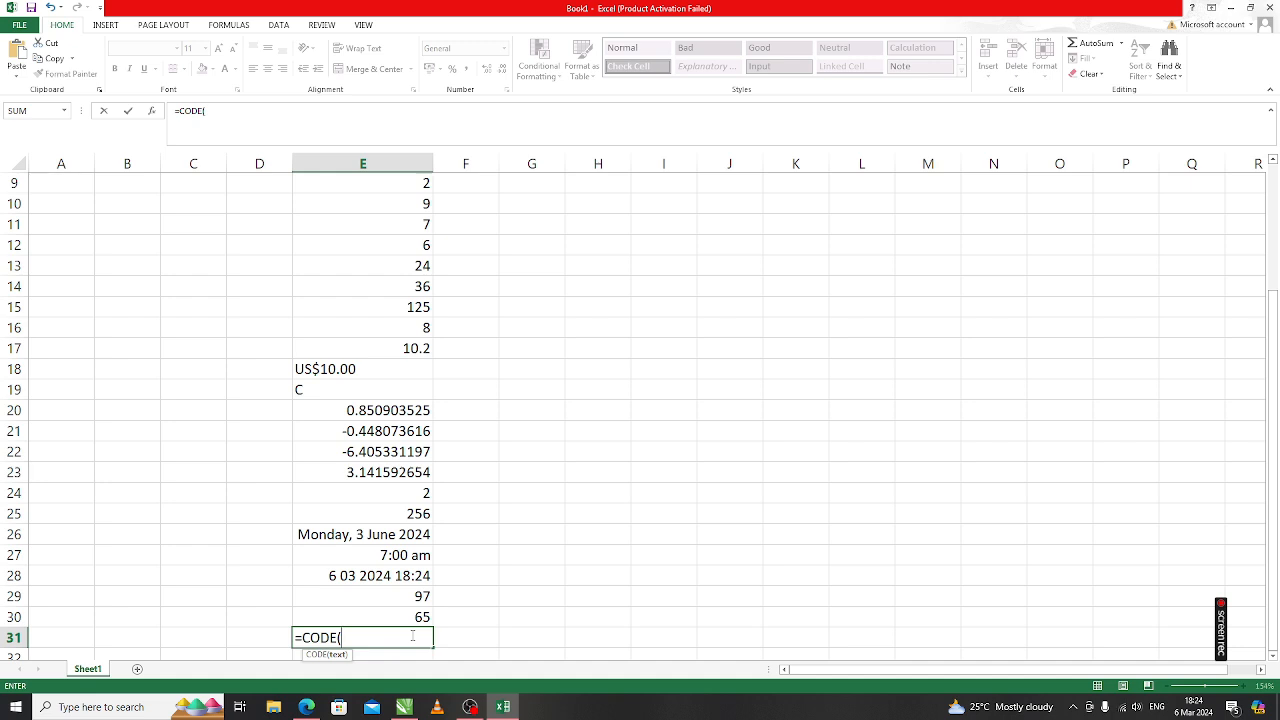
{"action": "type", "text": "#"}
{"action": "key", "text": "BackSpace"}
{"action": "type", "text": "\"#\")"}
{"action": "key", "text": "Return"}
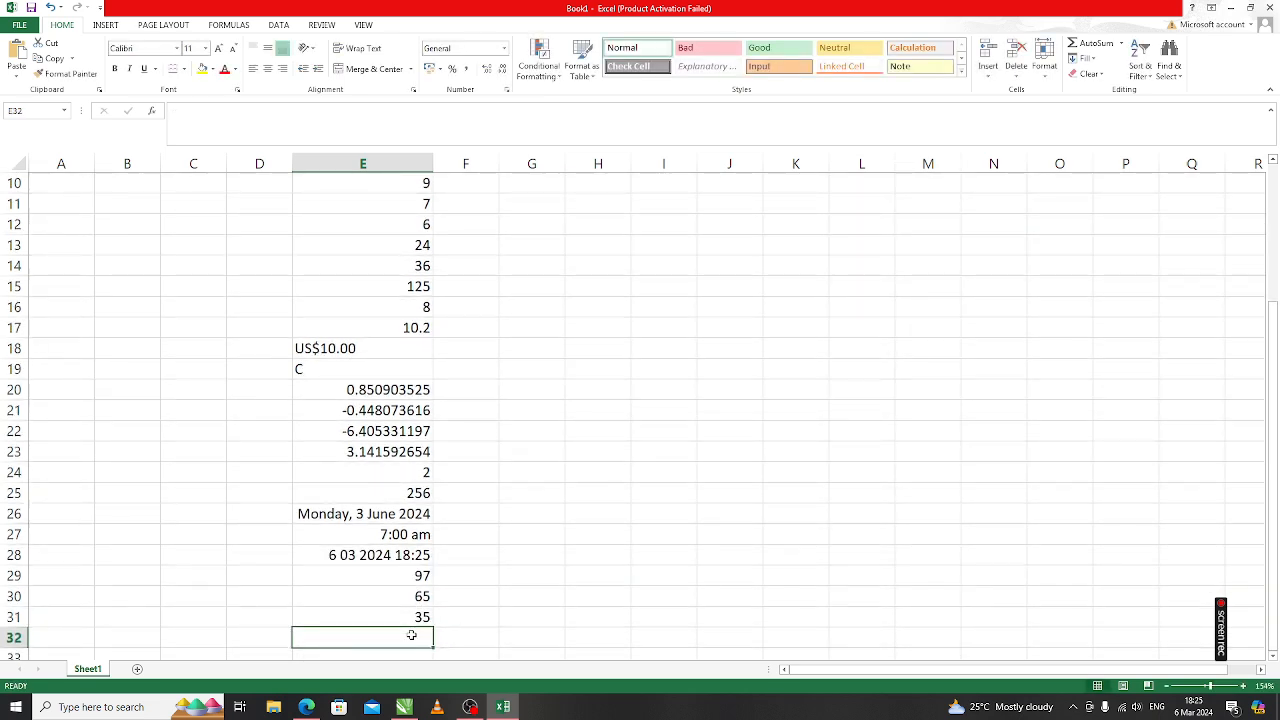
Step: Convert code number 65 to its character in cell E32 using the CHAR function
{"action": "type", "text": "=C"}
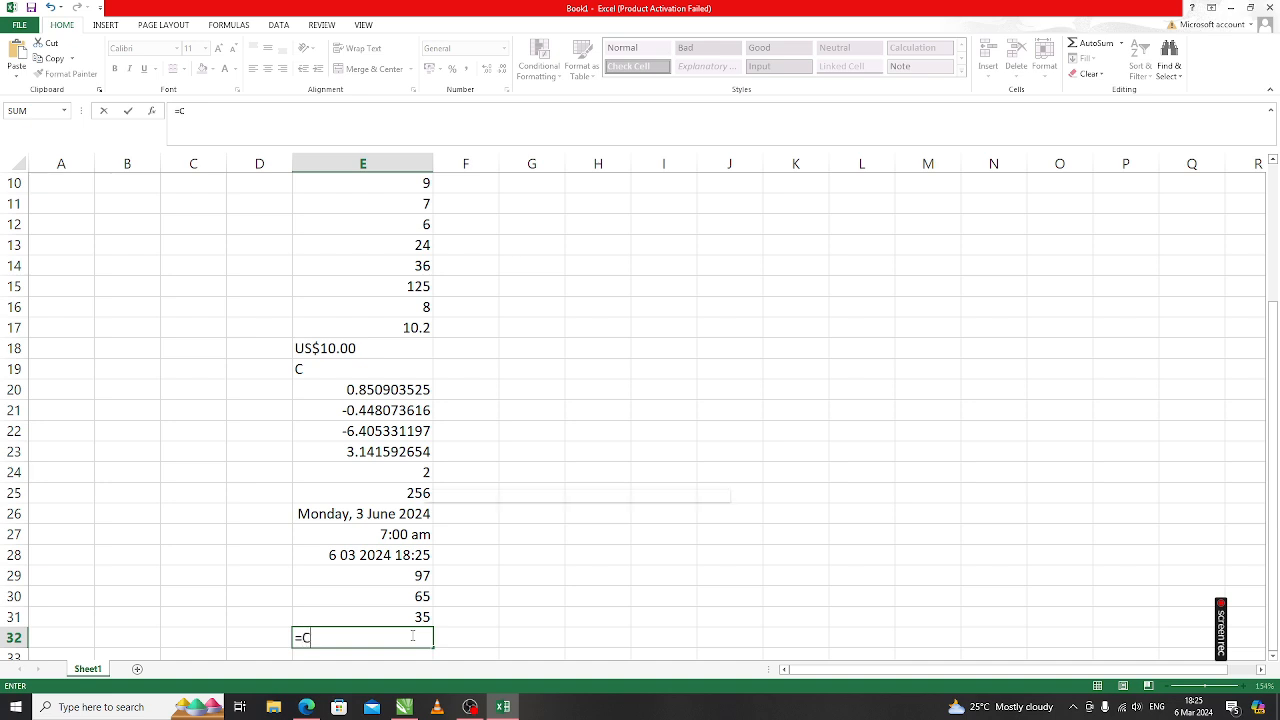
{"action": "type", "text": "HAR"}
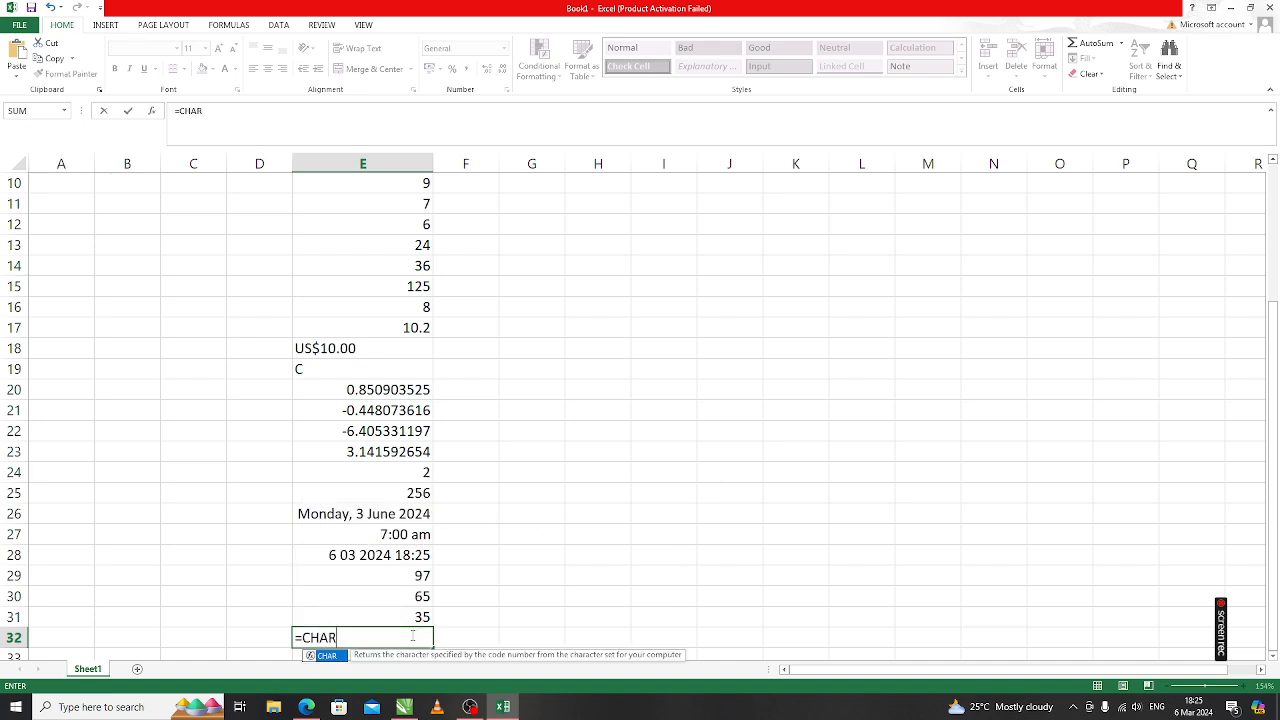
{"action": "type", "text": "("}
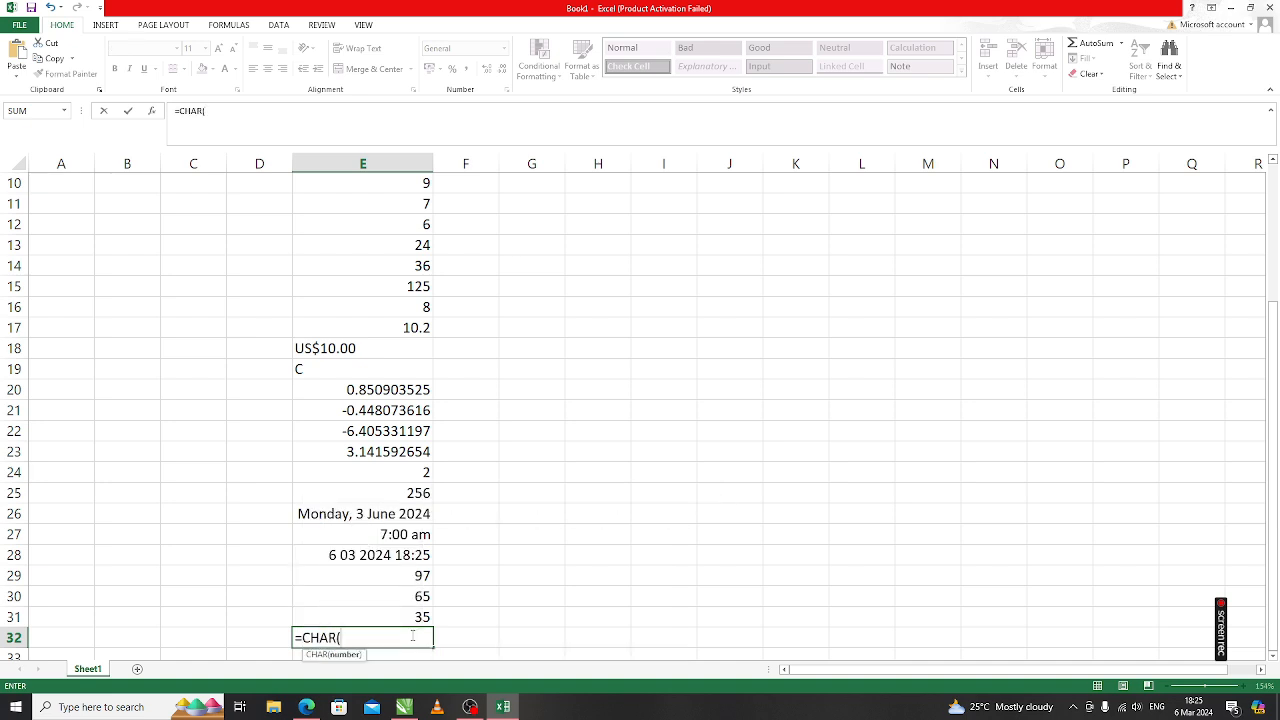
{"action": "type", "text": "65"}
{"action": "key", "text": "Return"}
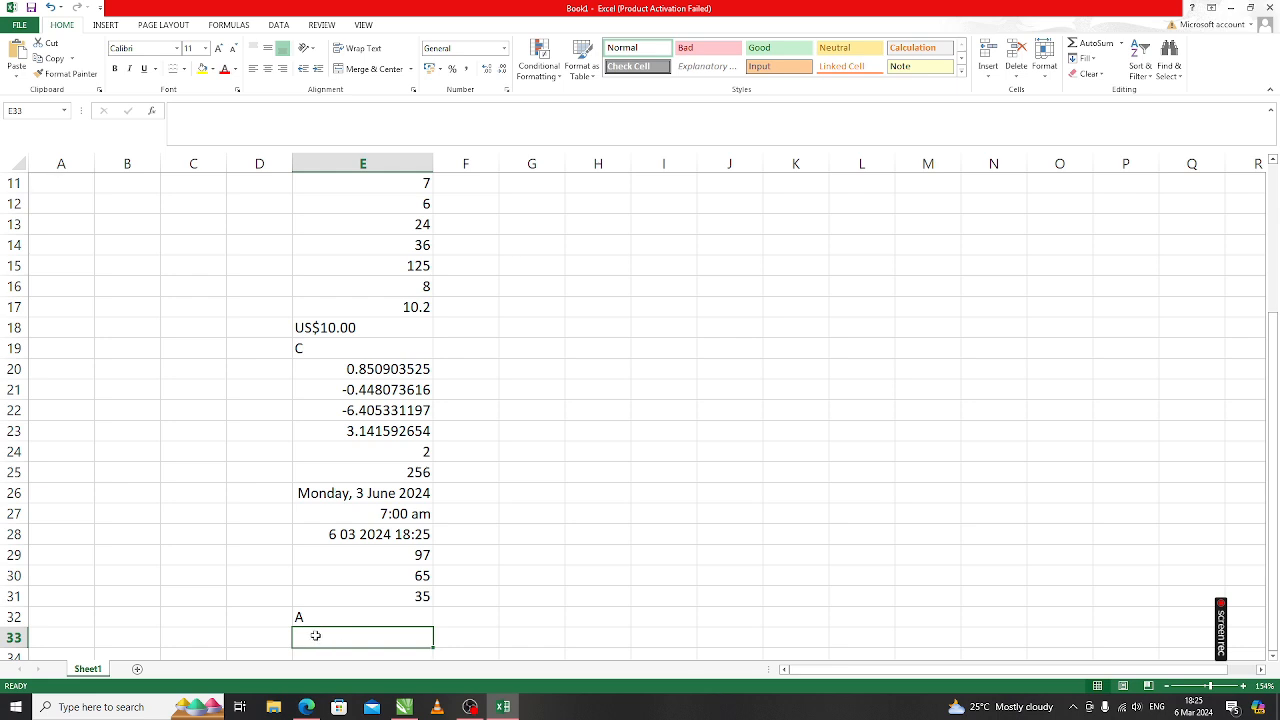
Step: Convert code number 97 to its character in cell E33 using the CHAR function
{"action": "type", "text": "="}
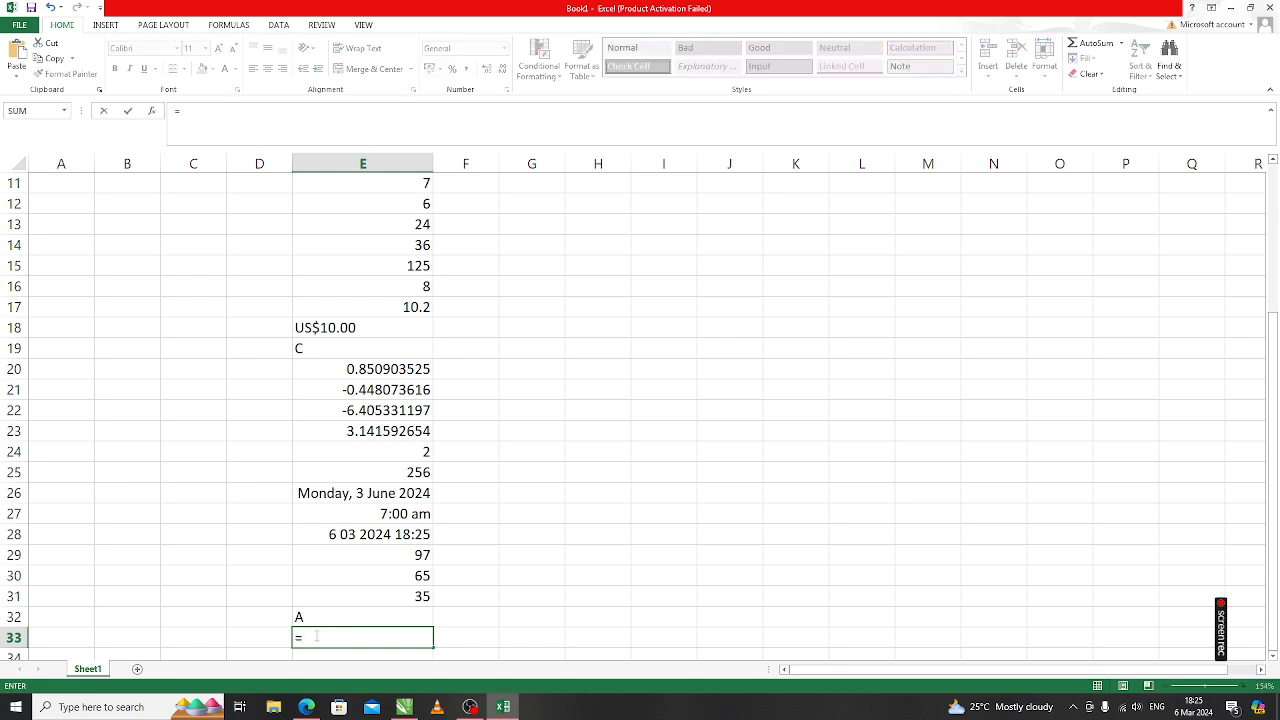
{"action": "type", "text": "CHAR"}
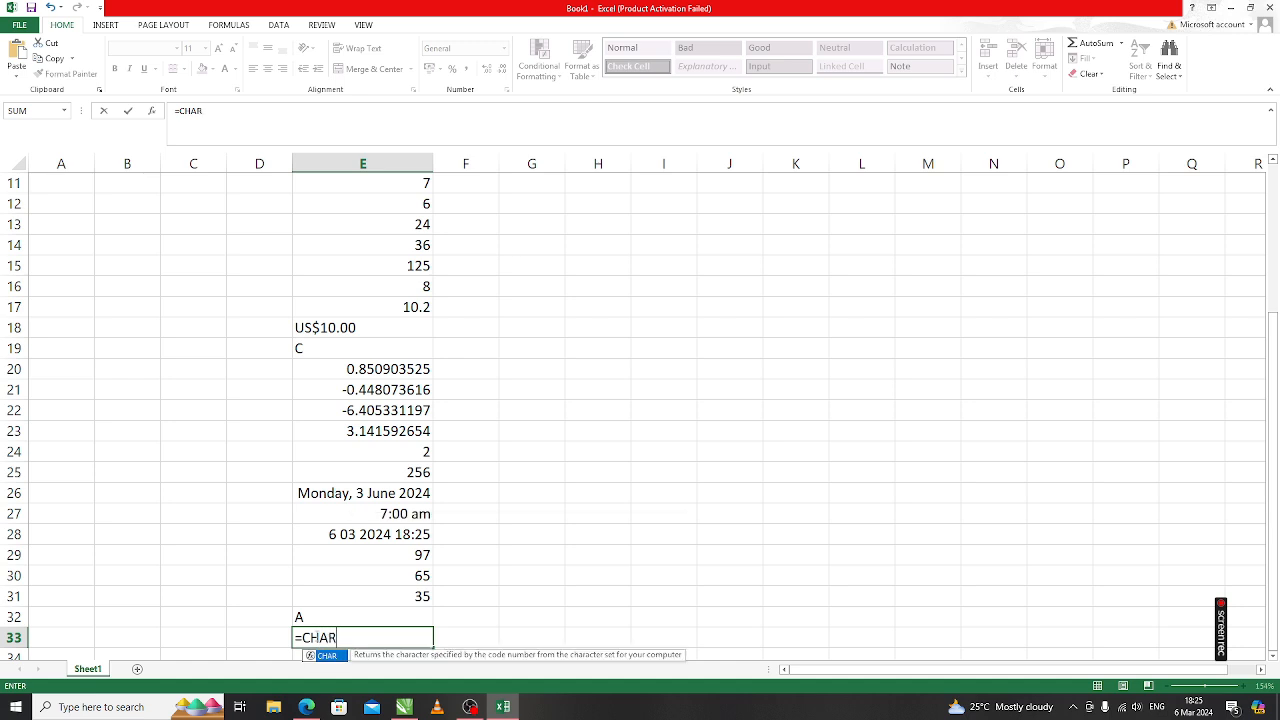
{"action": "type", "text": "("}
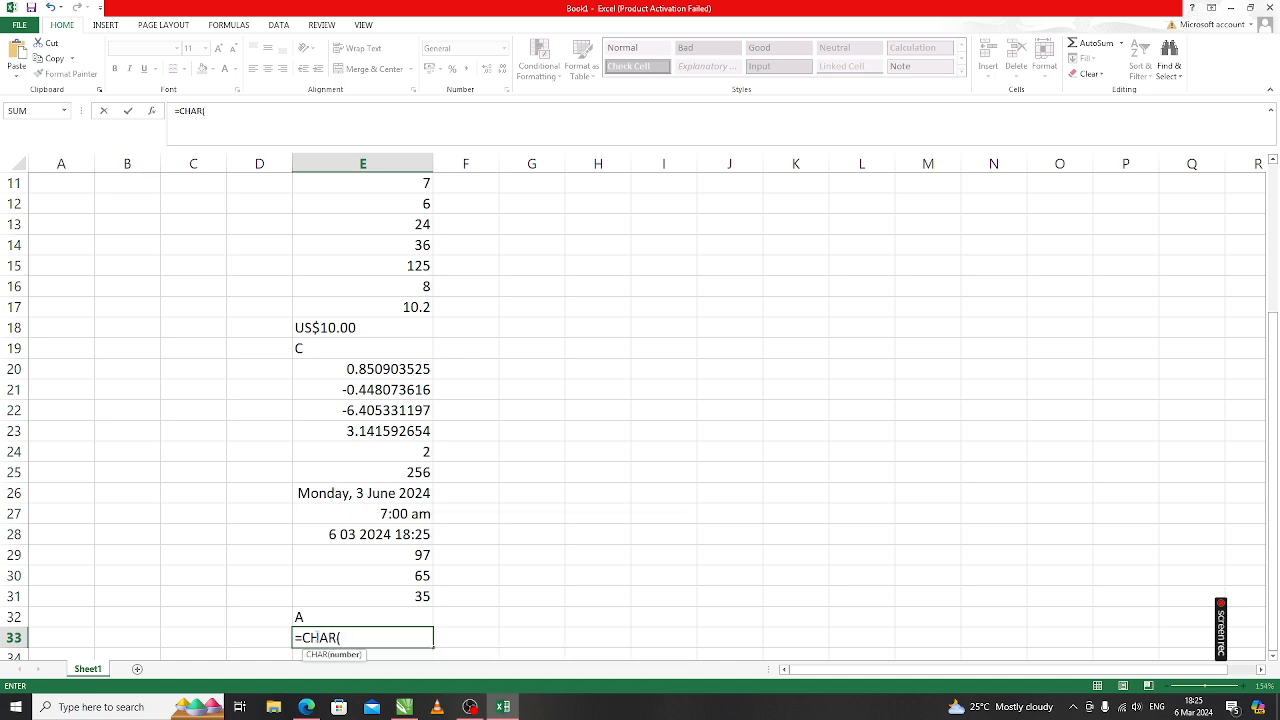
{"action": "type", "text": "97"}
{"action": "key", "text": "Return"}
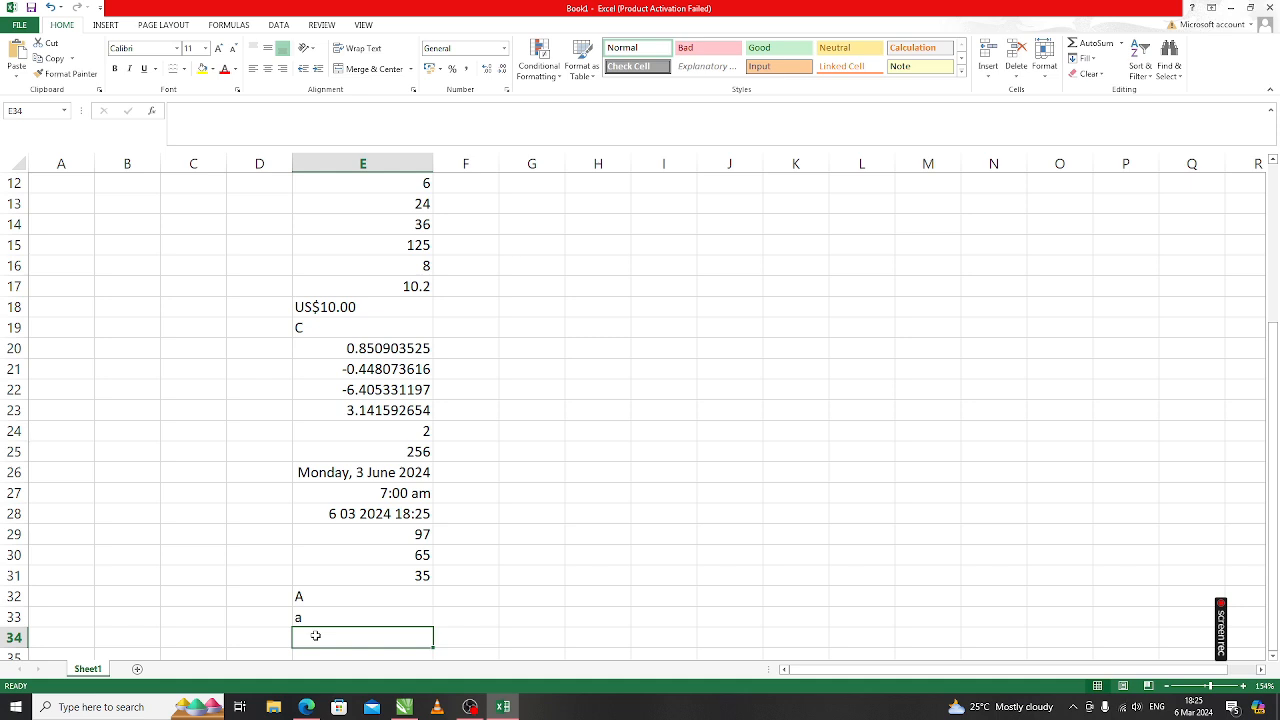
Step: Convert code number 5 to its character in cell E34 using the CHAR function and reselect that cell
{"action": "type", "text": "=CHA"}
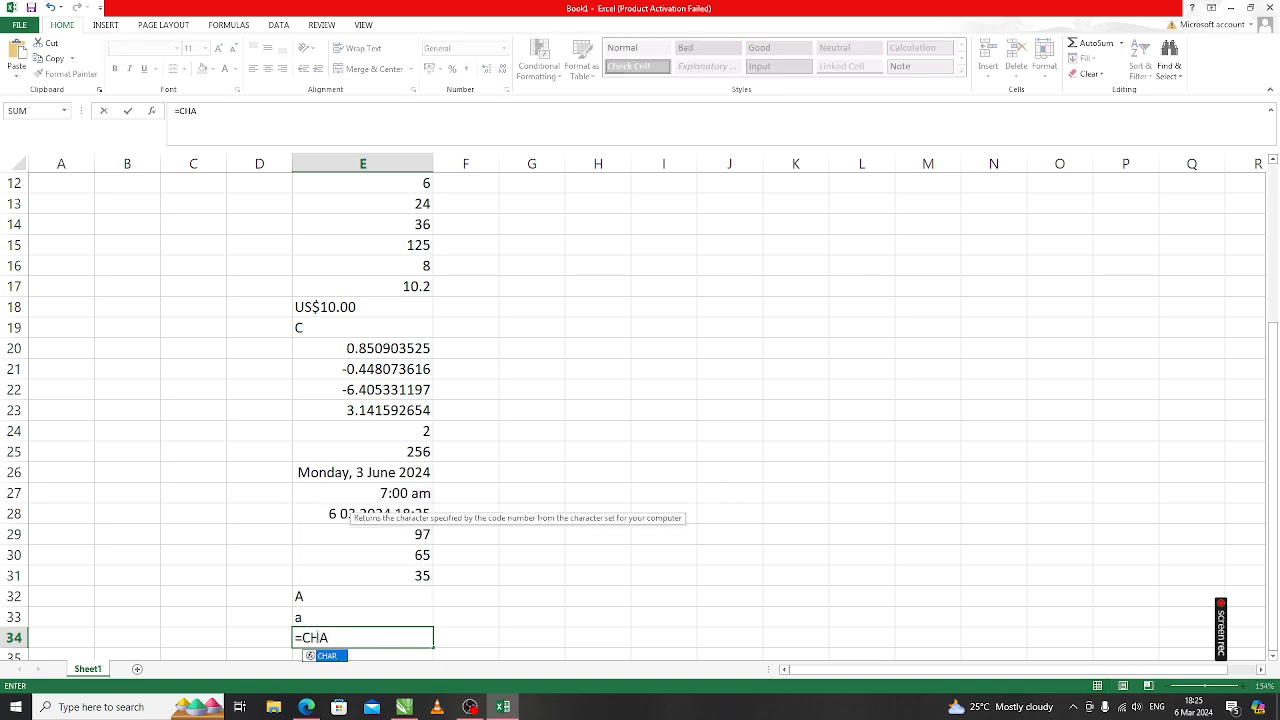
{"action": "type", "text": "R("}
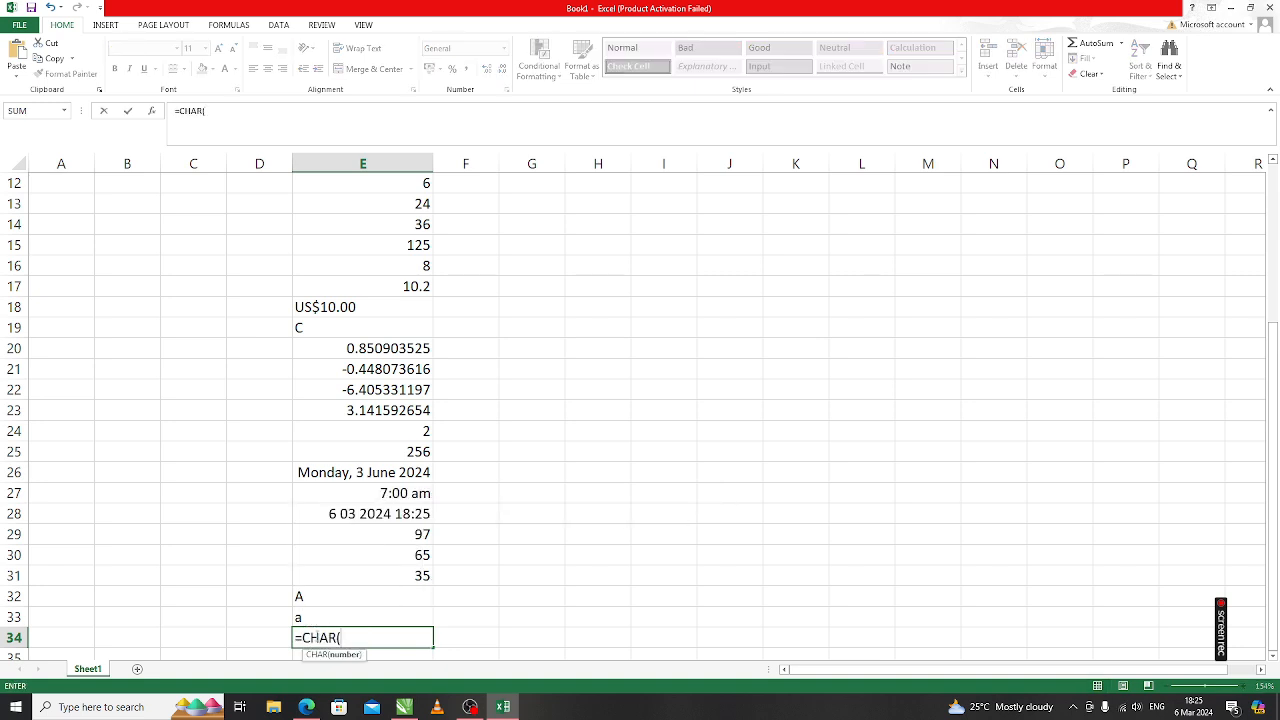
{"action": "type", "text": "5"}
{"action": "key", "text": "Return"}
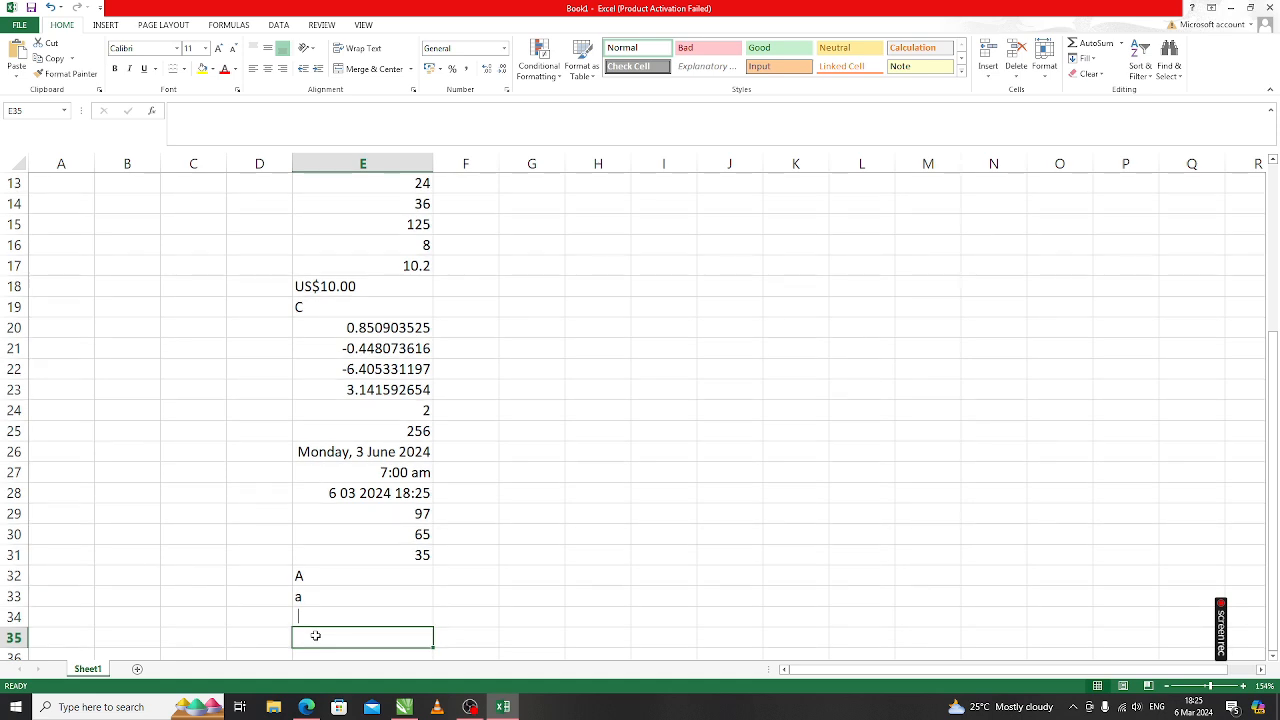
{"action": "left_click", "coordinate": [321, 615]}
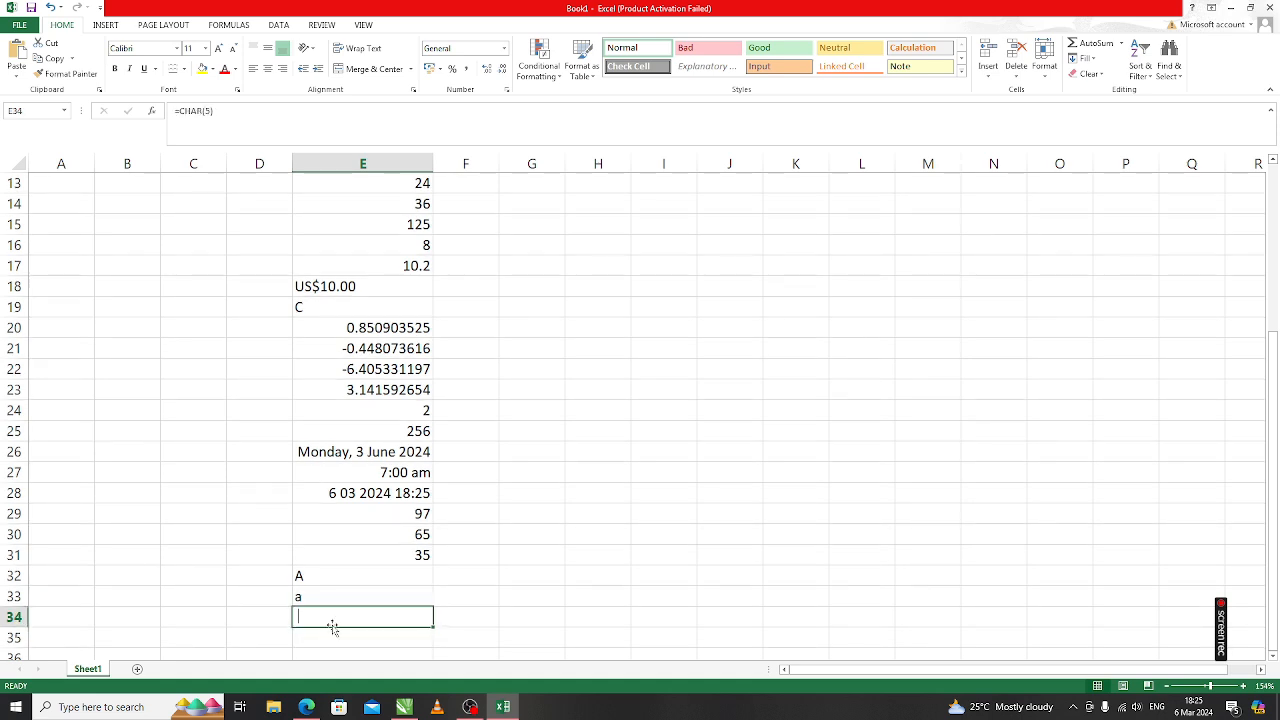
Step: Enter a sample sentence in cell H6 made of a first name followed by "IS GOOD BOY", all in capitals
{"action": "scroll", "coordinate": [421, 709], "scroll_direction": "down", "scroll_amount": 3}
{"action": "mouse_move", "coordinate": [420, 709]}
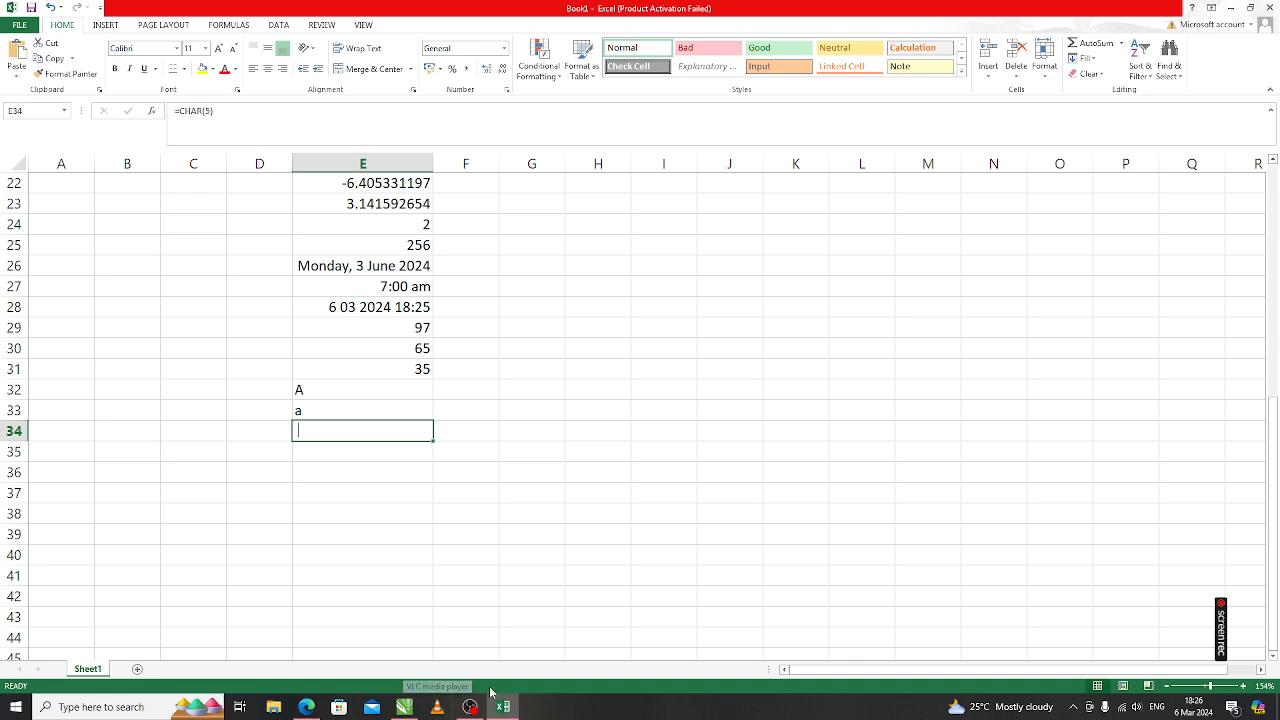
{"action": "scroll", "coordinate": [585, 553], "scroll_direction": "up", "scroll_amount": 2}
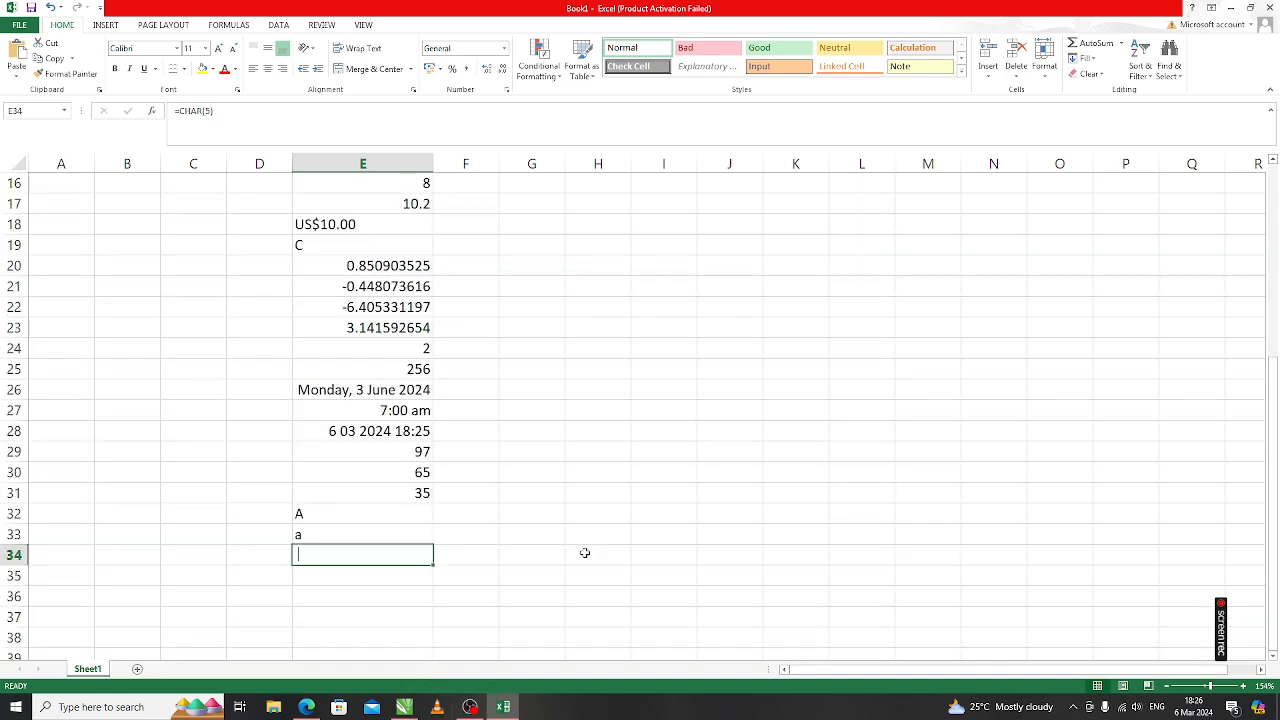
{"action": "scroll", "coordinate": [585, 555], "scroll_direction": "up", "scroll_amount": 4}
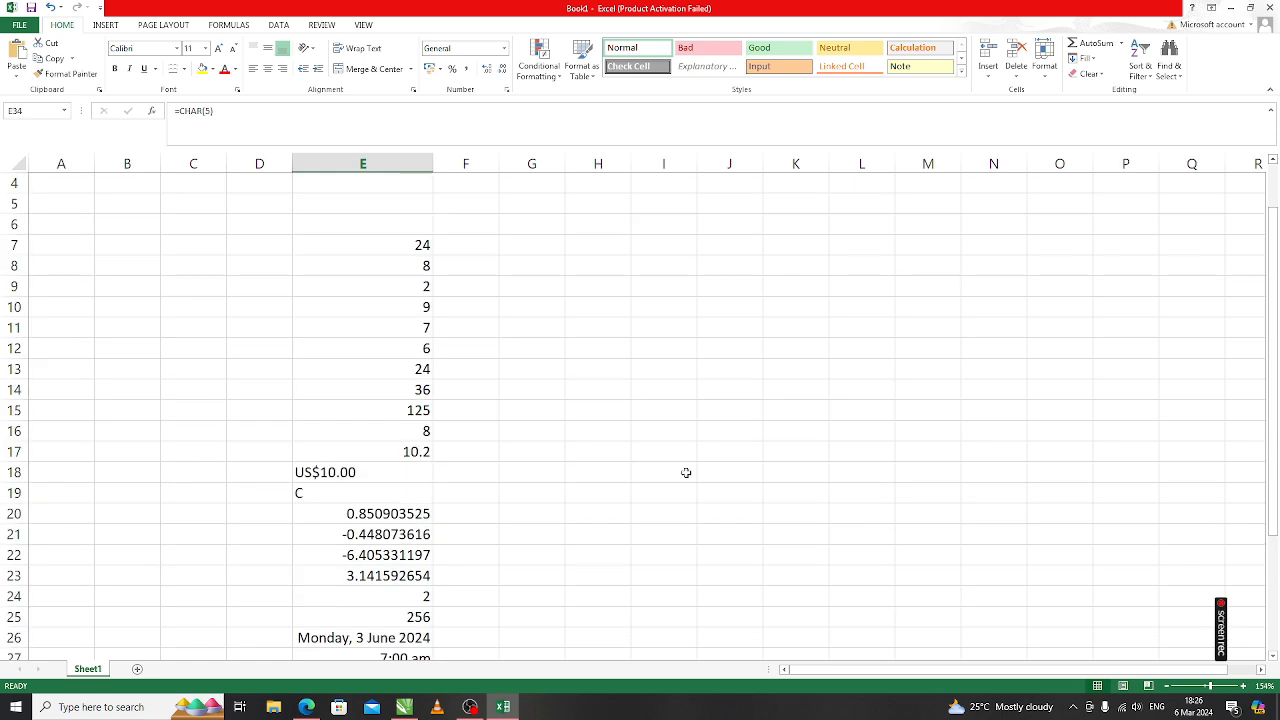
{"action": "left_click", "coordinate": [586, 243]}
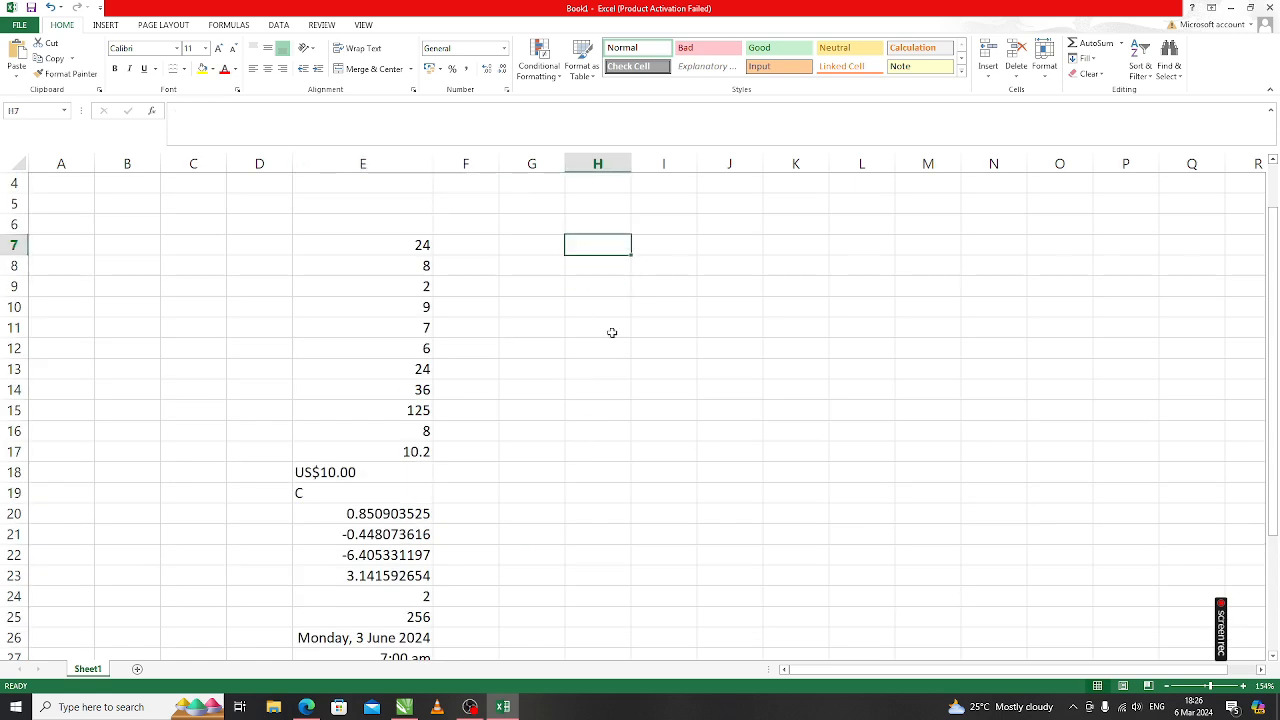
{"action": "left_click", "coordinate": [587, 222]}
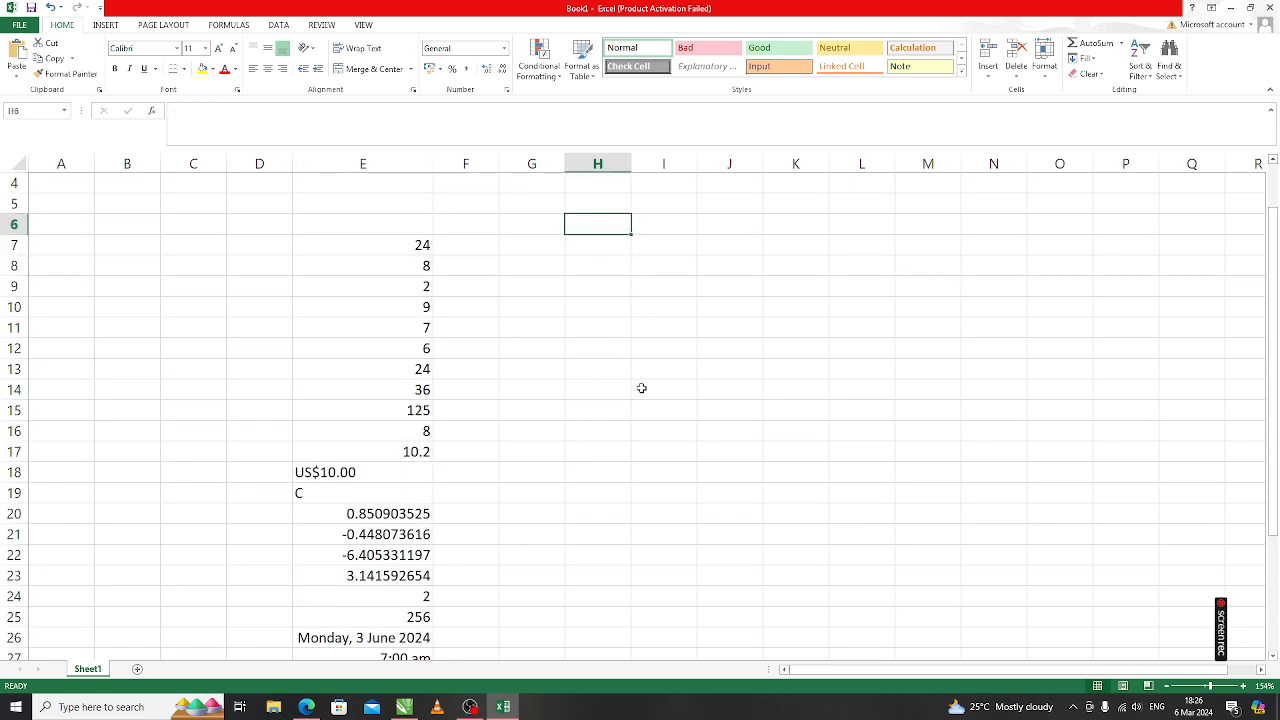
{"action": "type", "text": "RAM IS "}
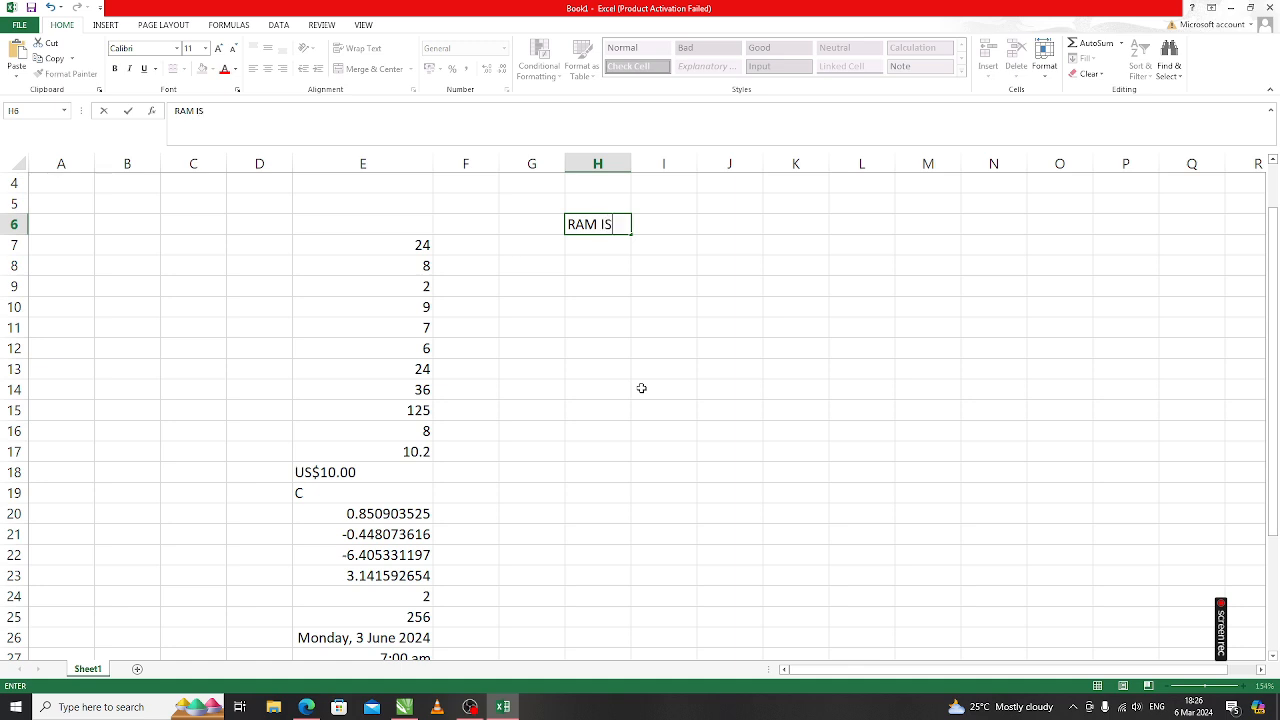
{"action": "type", "text": "GOOD BOY"}
{"action": "key", "text": "Return"}
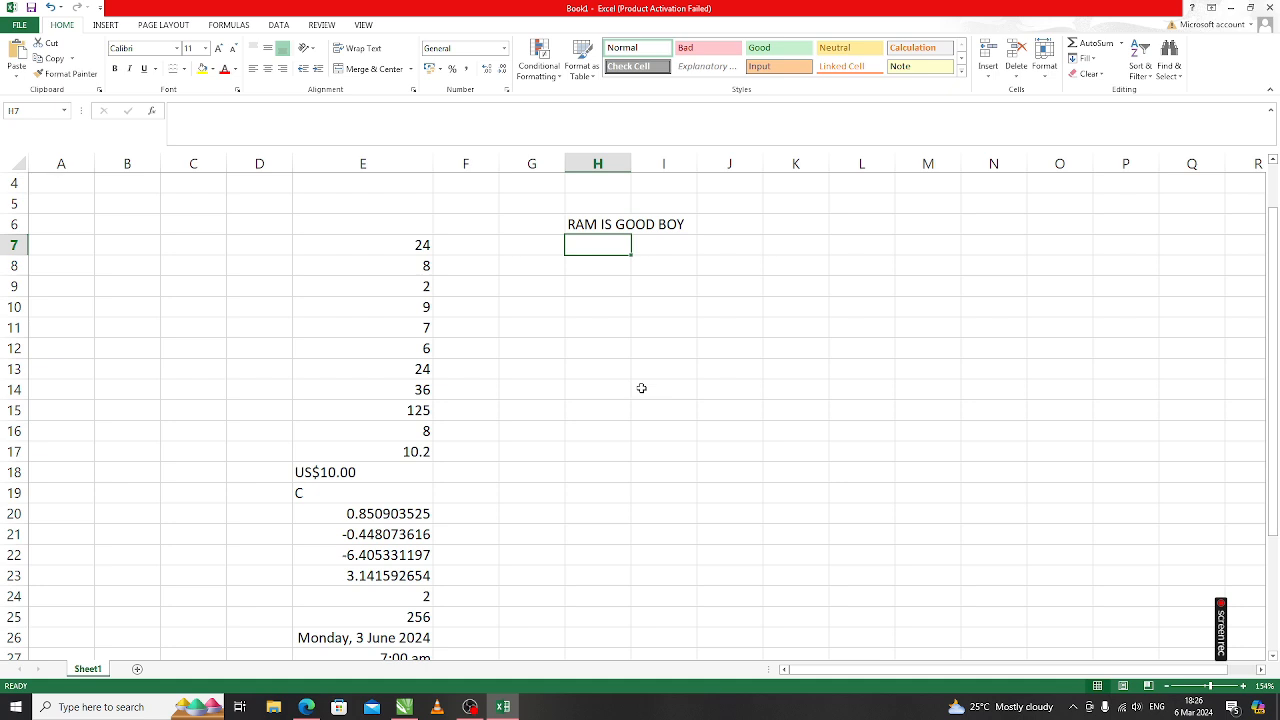
Step: Get the starting position of "GOOD" within the sentence in H6, using the FIND function in cell H8
{"action": "key", "text": "Down"}
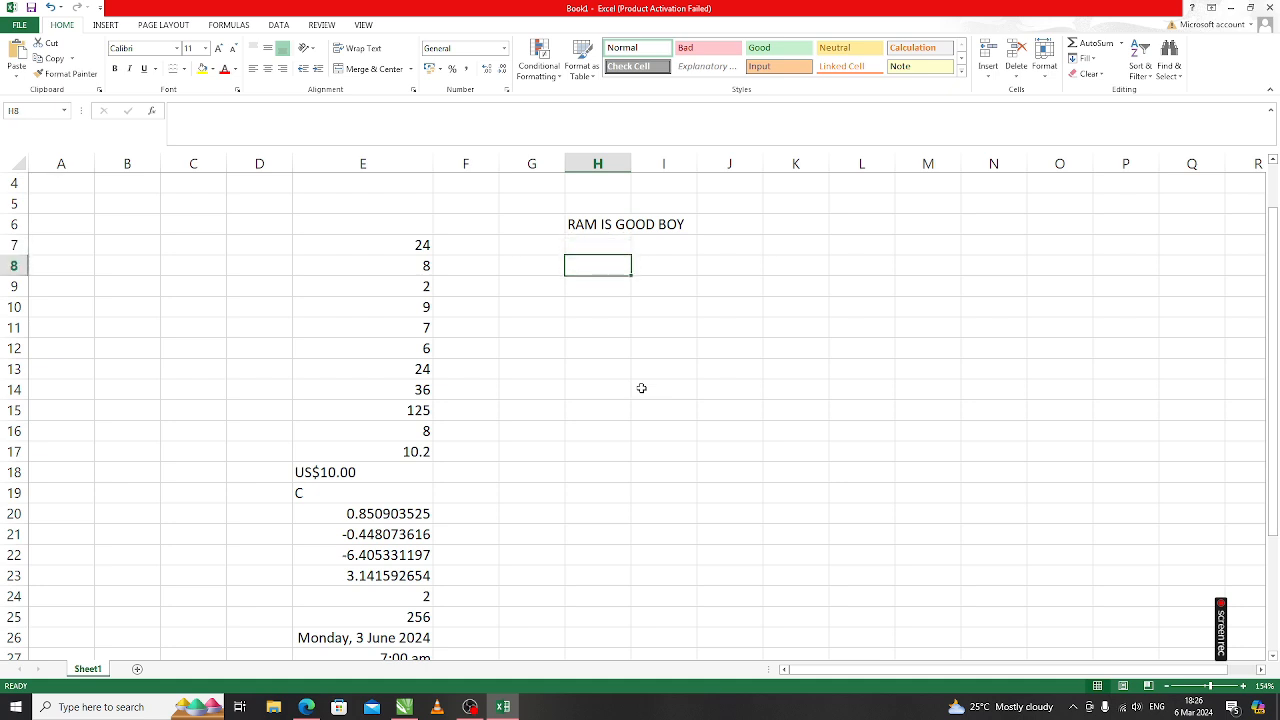
{"action": "type", "text": "=FI"}
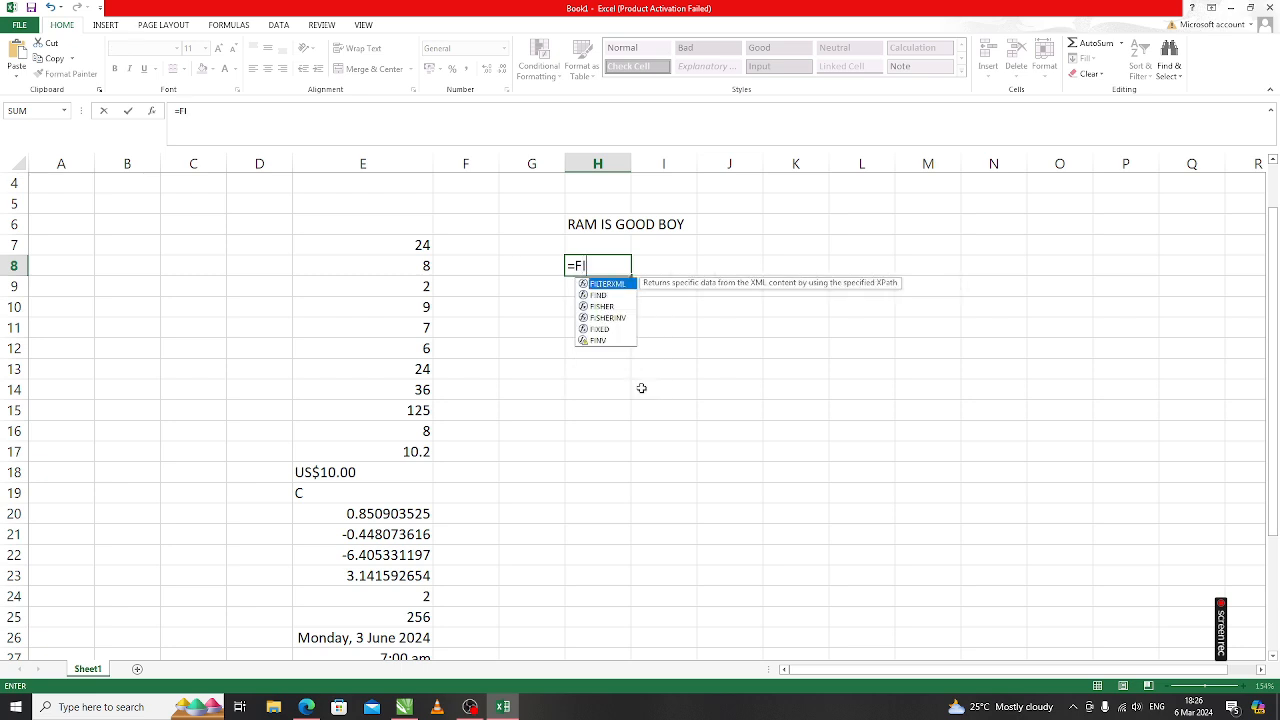
{"action": "type", "text": "ND"}
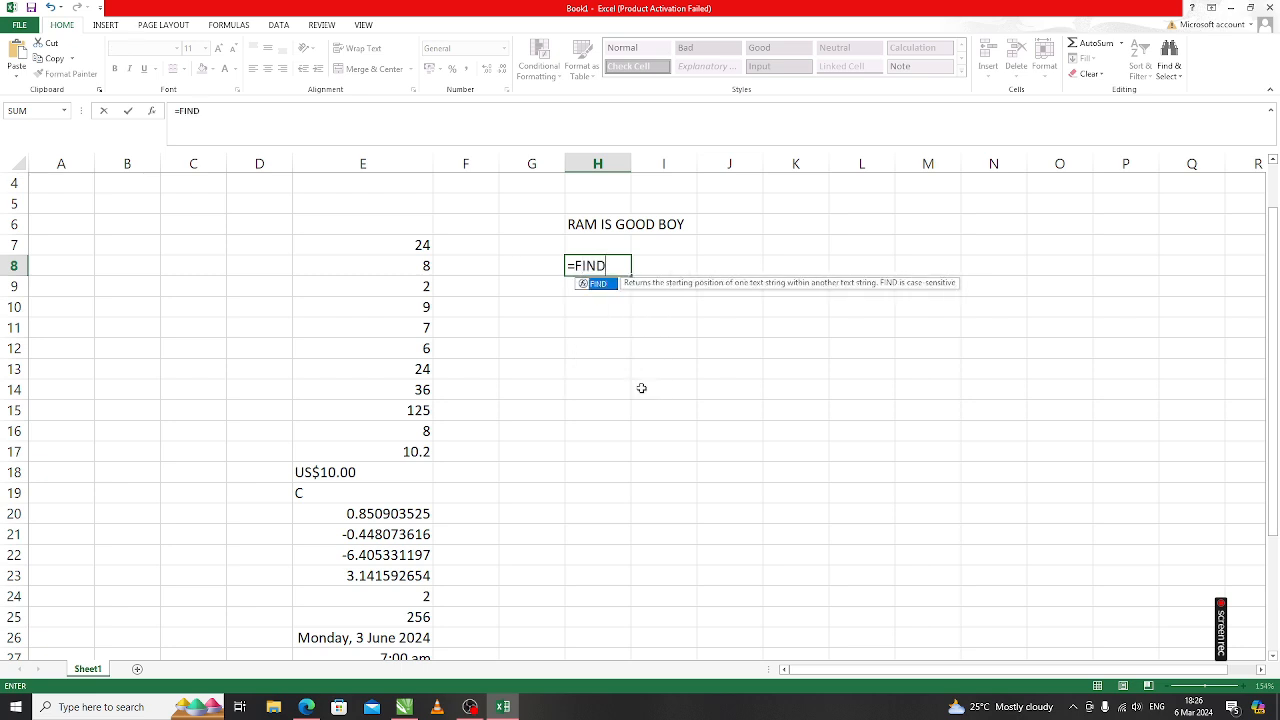
{"action": "type", "text": "("}
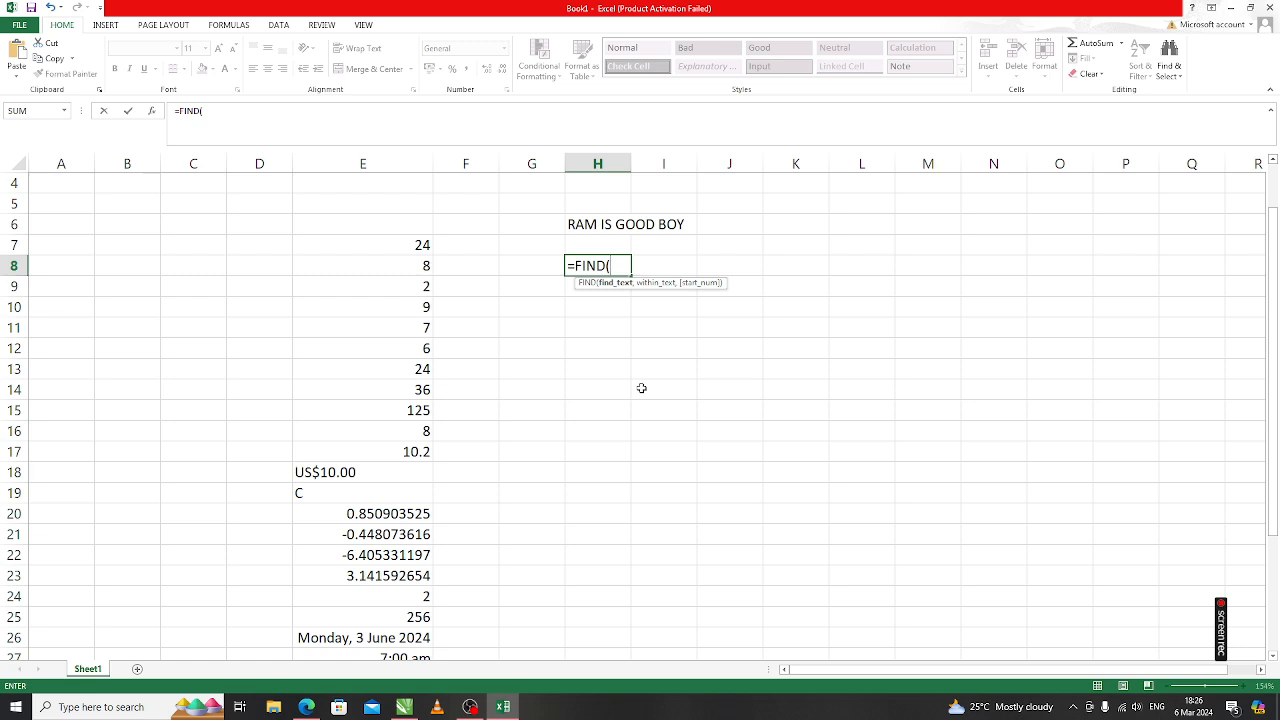
{"action": "type", "text": "\"GOOD\","}
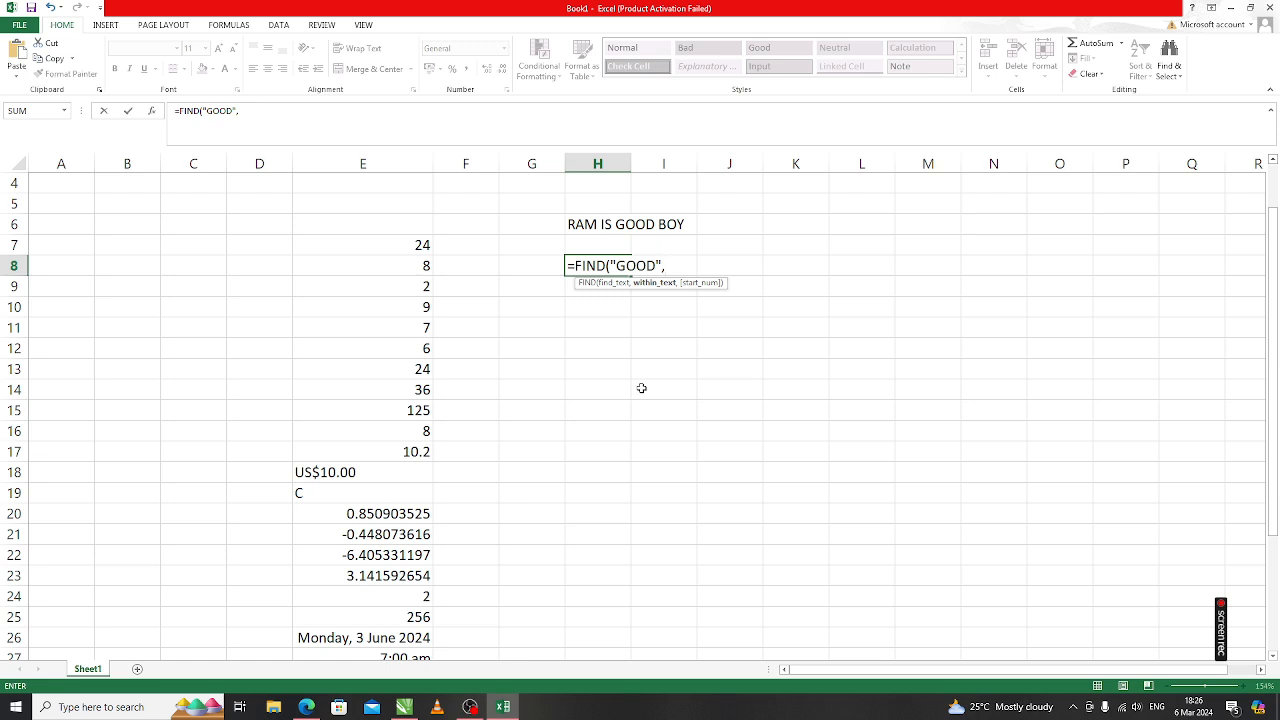
{"action": "left_click", "coordinate": [590, 222]}
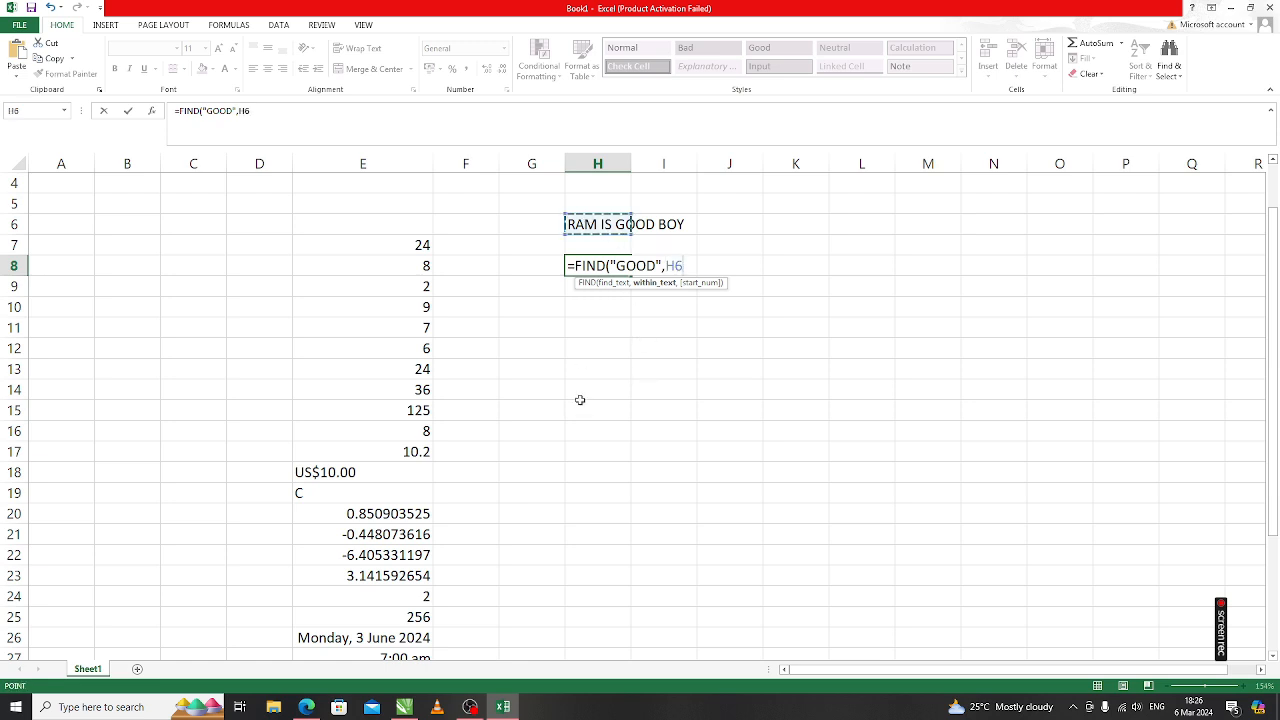
{"action": "type", "text": ")"}
{"action": "key", "text": "Return"}
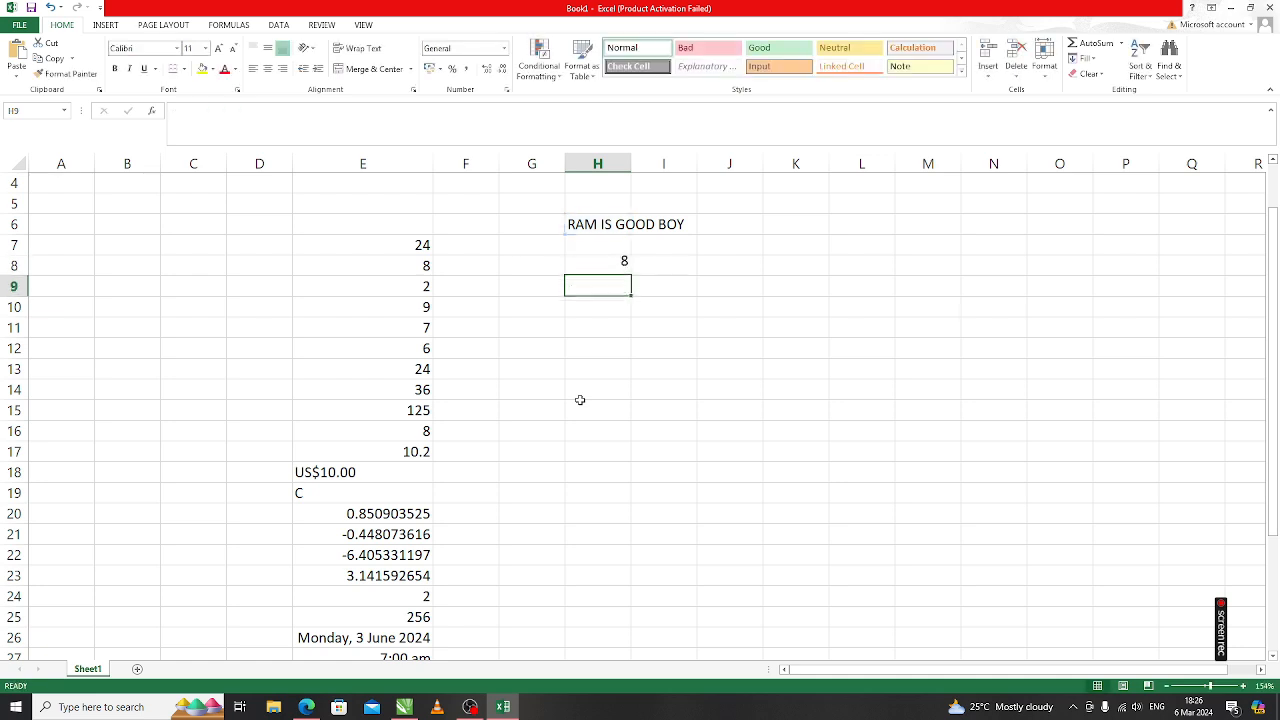
{"action": "left_click", "coordinate": [613, 267]}
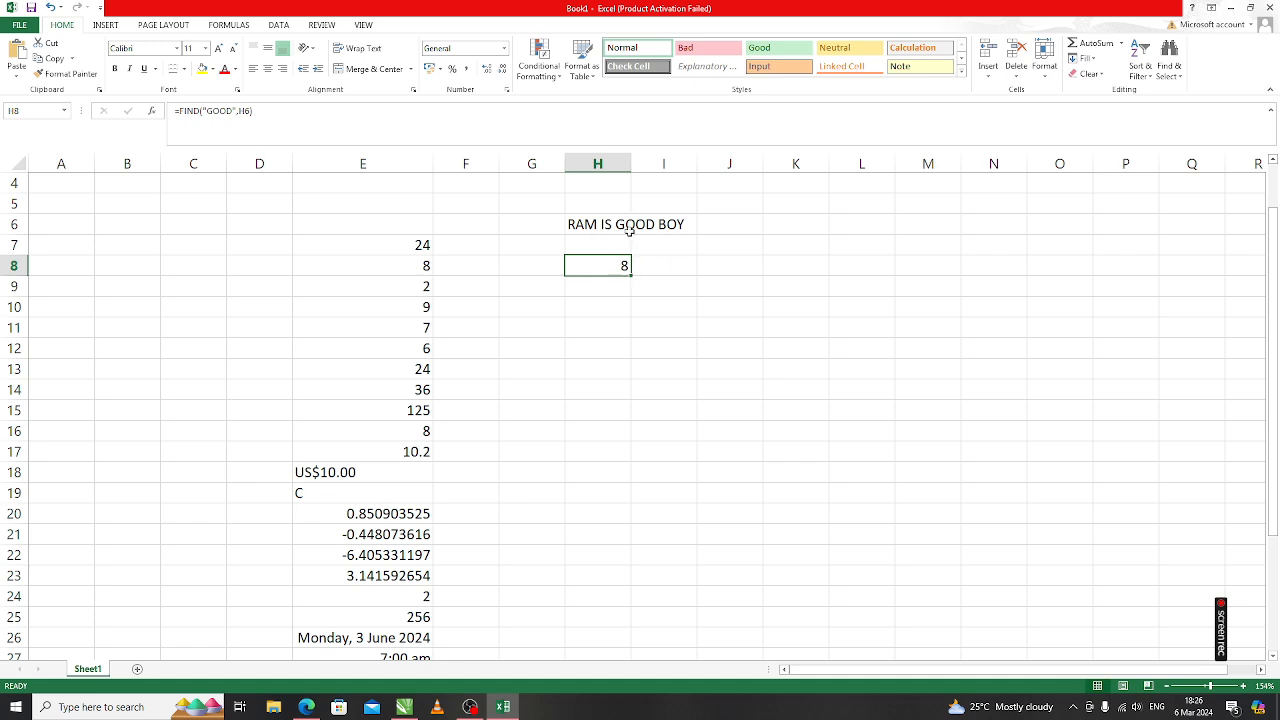
{"action": "left_click", "coordinate": [620, 291]}
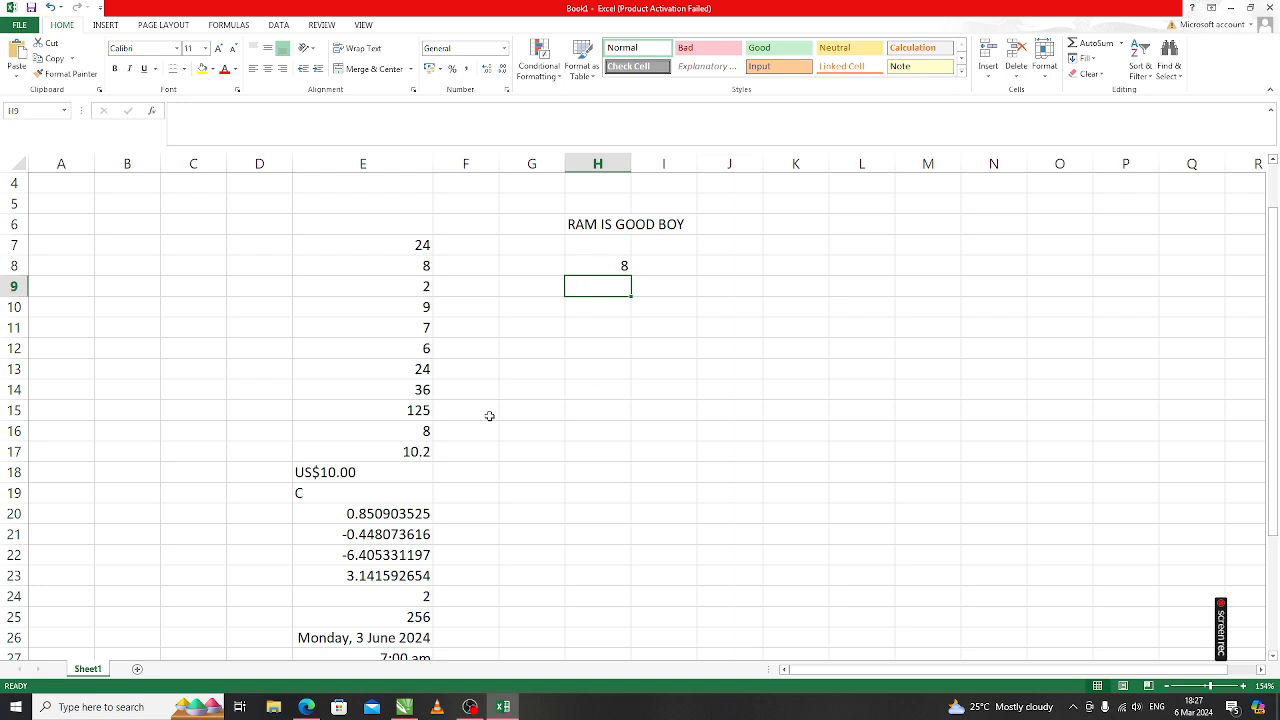
{"action": "scroll", "coordinate": [490, 418], "scroll_direction": "down", "scroll_amount": 1}
{"action": "scroll", "coordinate": [495, 428], "scroll_direction": "down", "scroll_amount": 1}
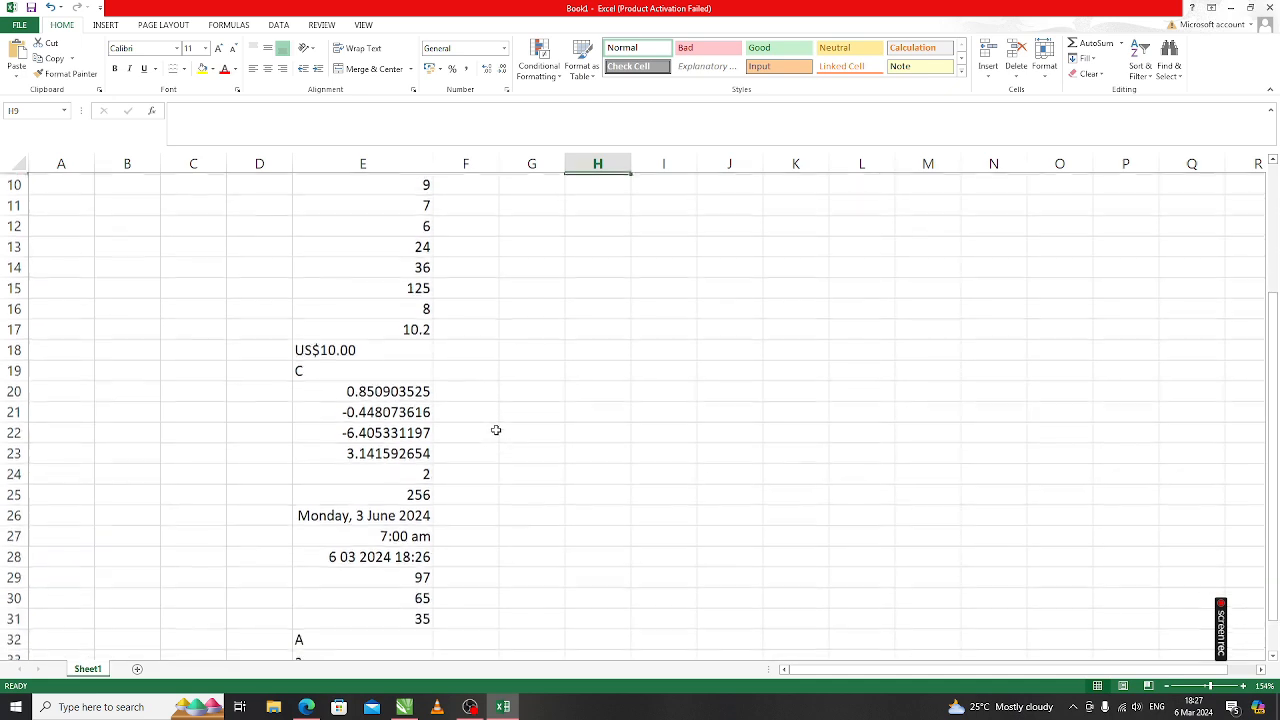
{"action": "scroll", "coordinate": [495, 430], "scroll_direction": "down", "scroll_amount": 1}
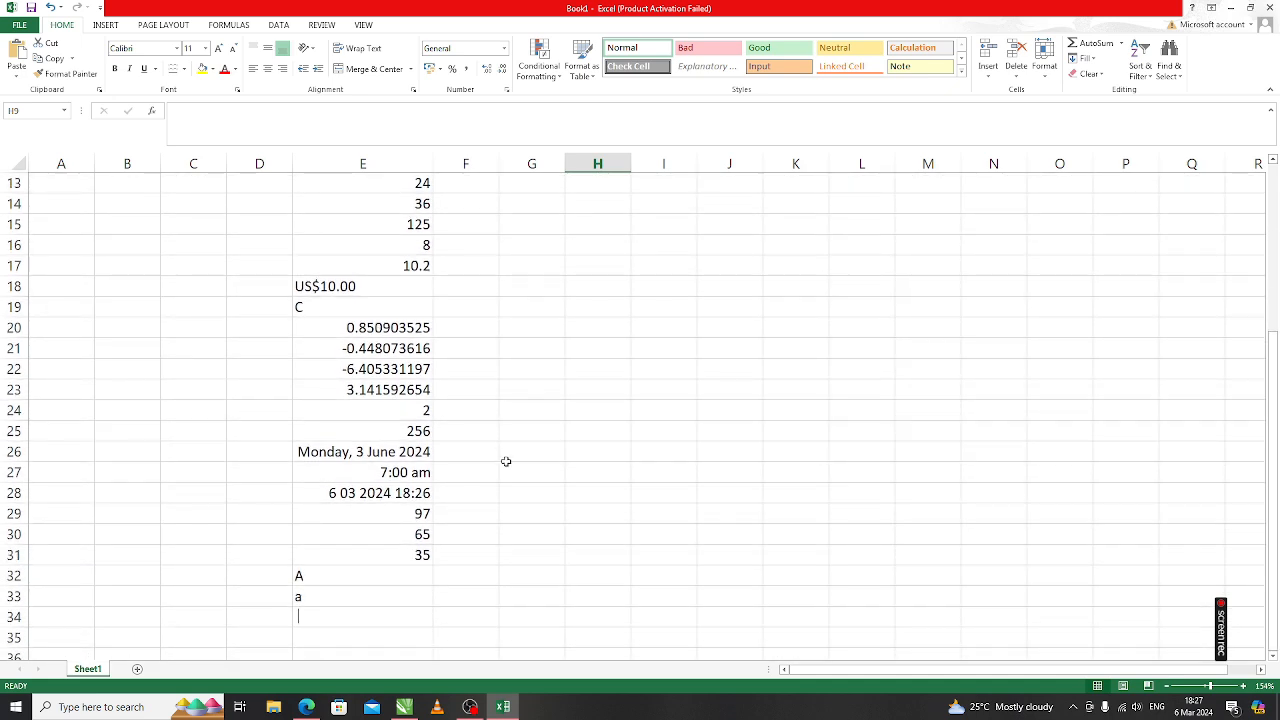
{"action": "scroll", "coordinate": [503, 463], "scroll_direction": "up", "scroll_amount": 2}
{"action": "scroll", "coordinate": [508, 483], "scroll_direction": "up", "scroll_amount": 1}
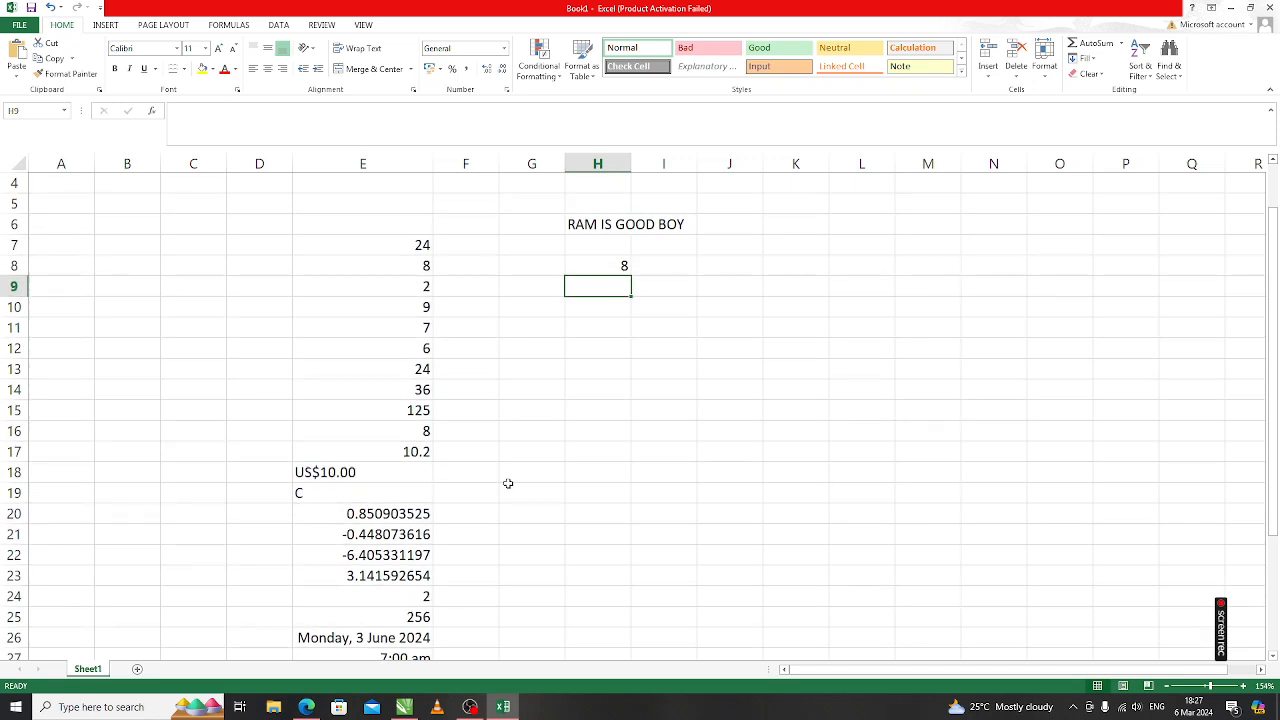